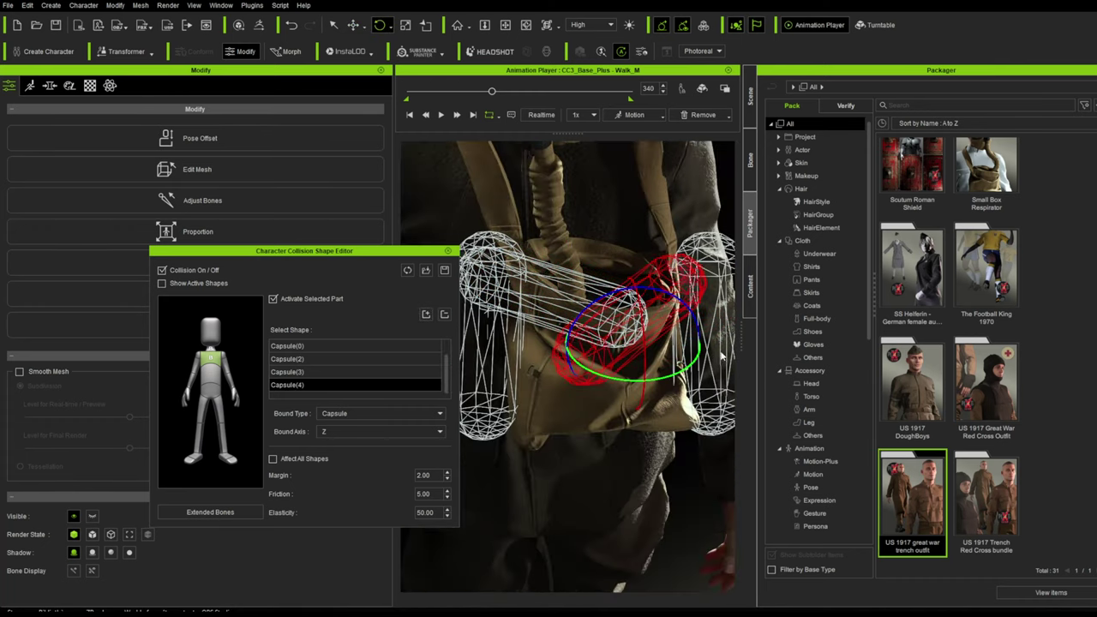
Step: Position the Capsule(4) collision shape across the top of the chest bag using the Move tool
right_click_drag(549, 233, 679, 419)
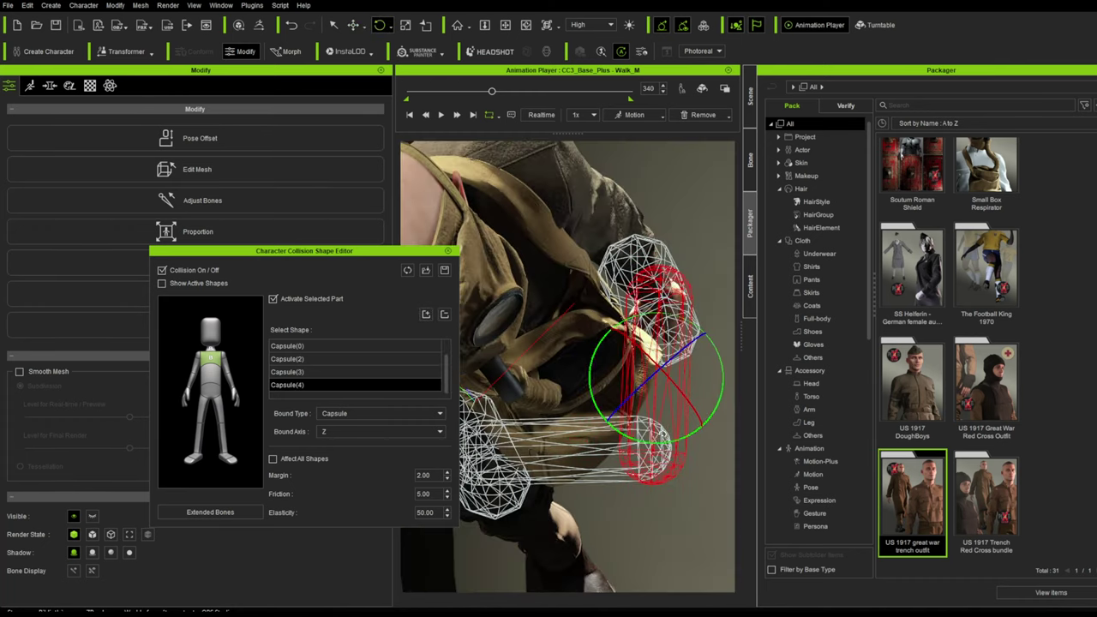
left_click(354, 26)
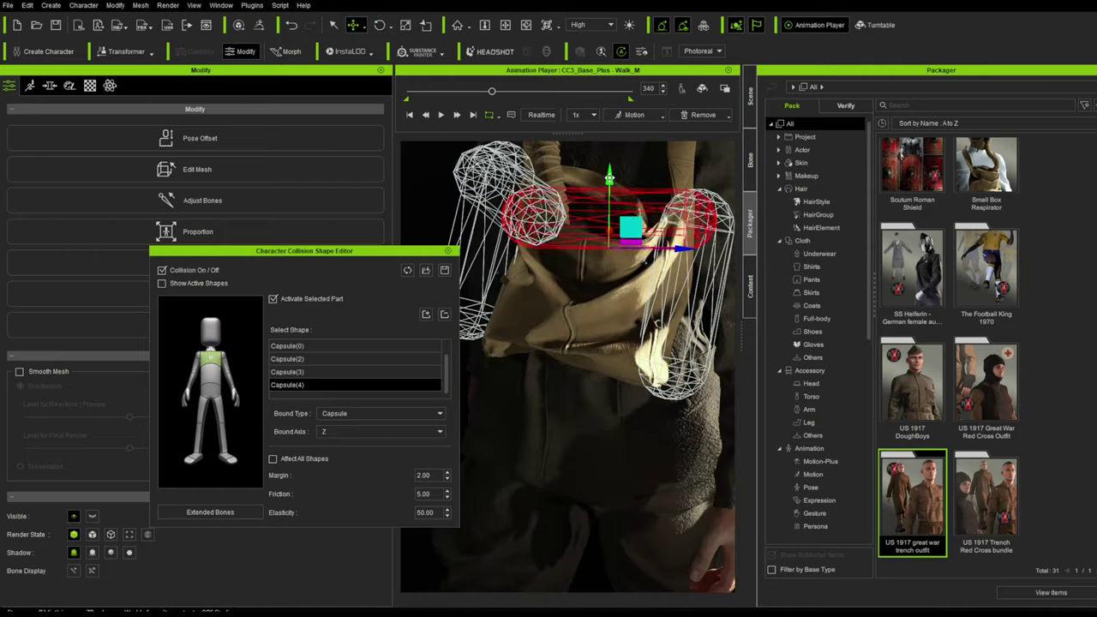
right_click_drag(606, 204, 463, 304)
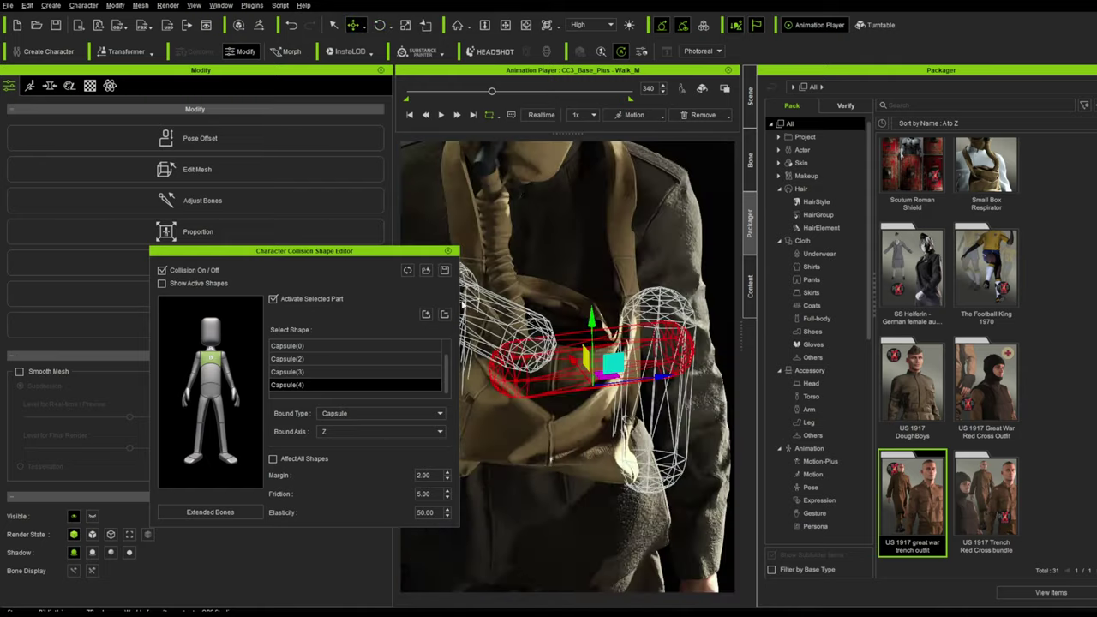
right_click_drag(588, 315, 666, 243)
scroll(666, 243, "down", 5)
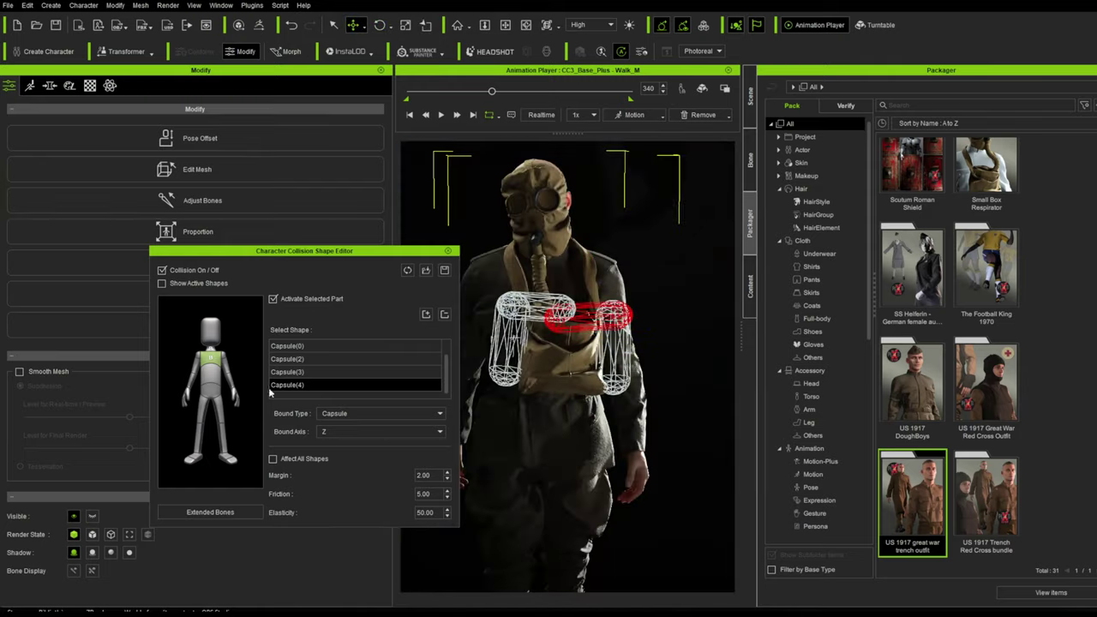
Step: Select Capsule(3) to check its placement, and close the Character Collision Shape Editor
left_click(282, 372)
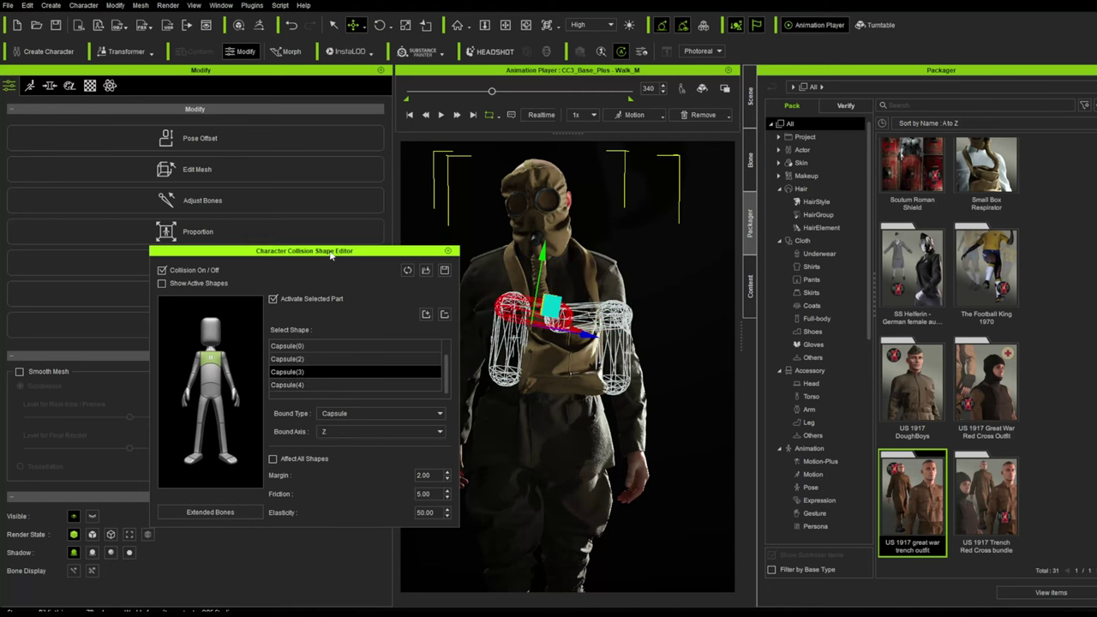
left_click_drag(330, 255, 274, 216)
left_click(390, 212)
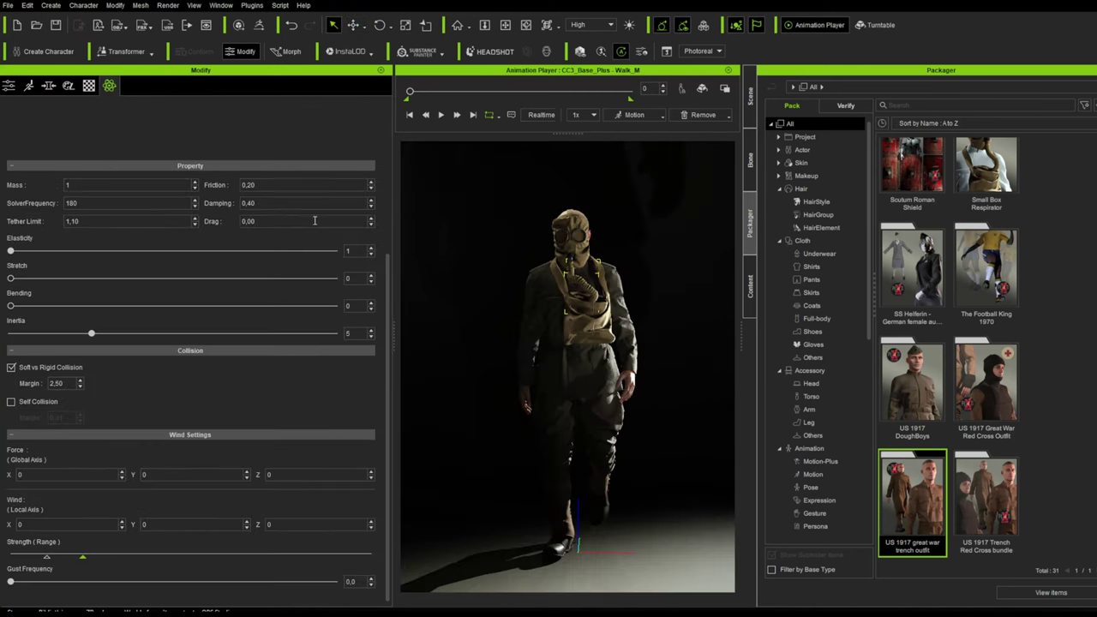
Step: Play the character's running animation to examine how the respirator hose and bag move, and stop the playback
left_click(659, 267)
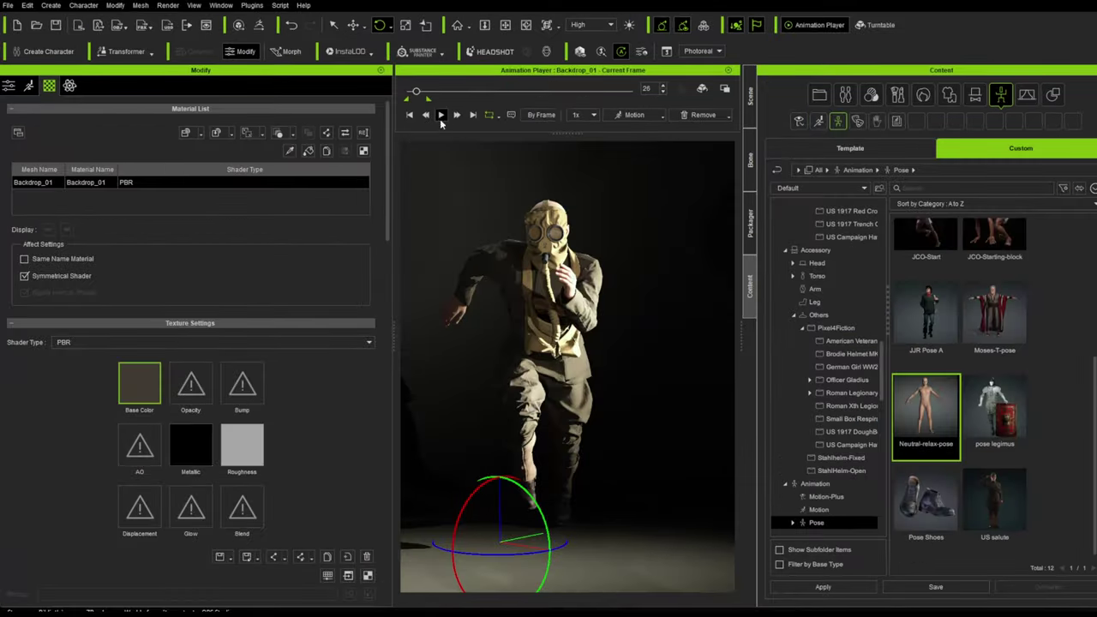
left_click(440, 117)
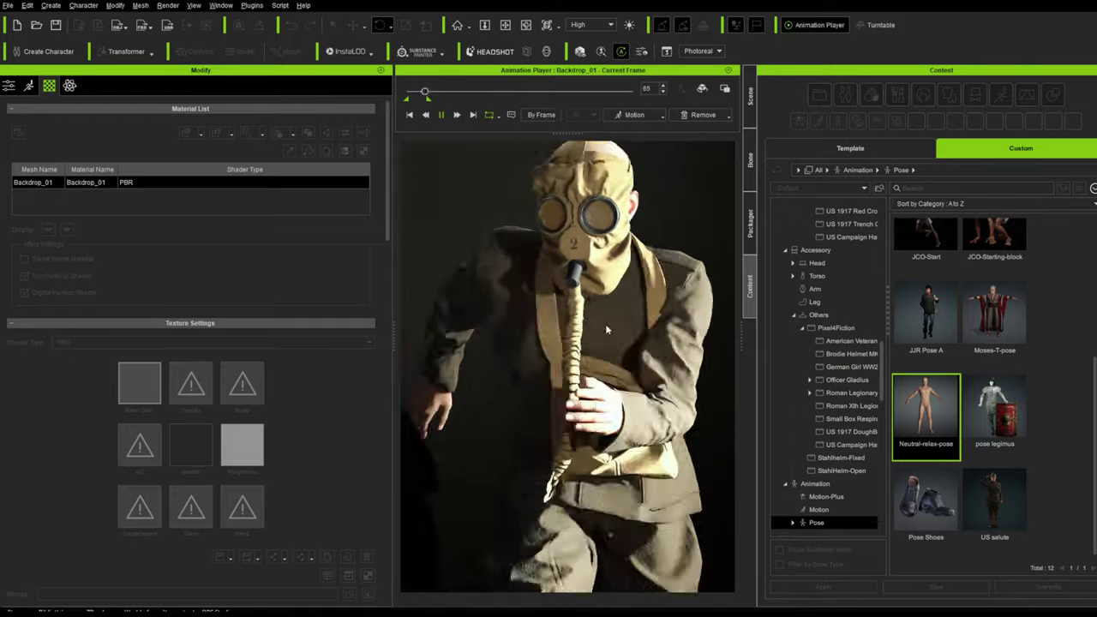
key("space")
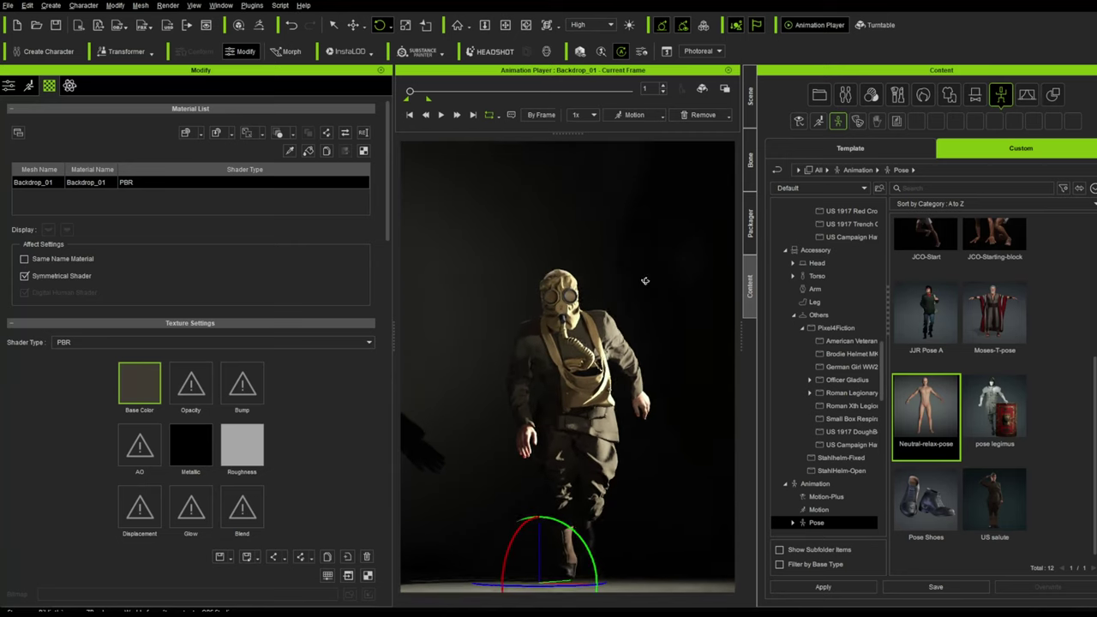
Step: Select the masked soldier and apply the Neutral-relax-pose to it
left_click(598, 302)
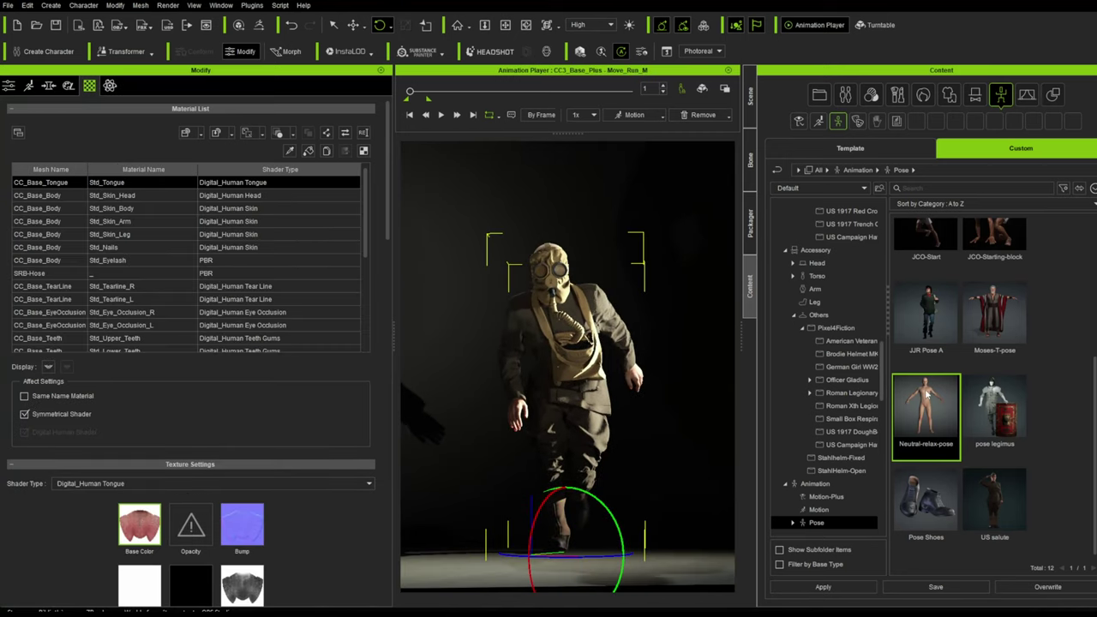
double_click(925, 395)
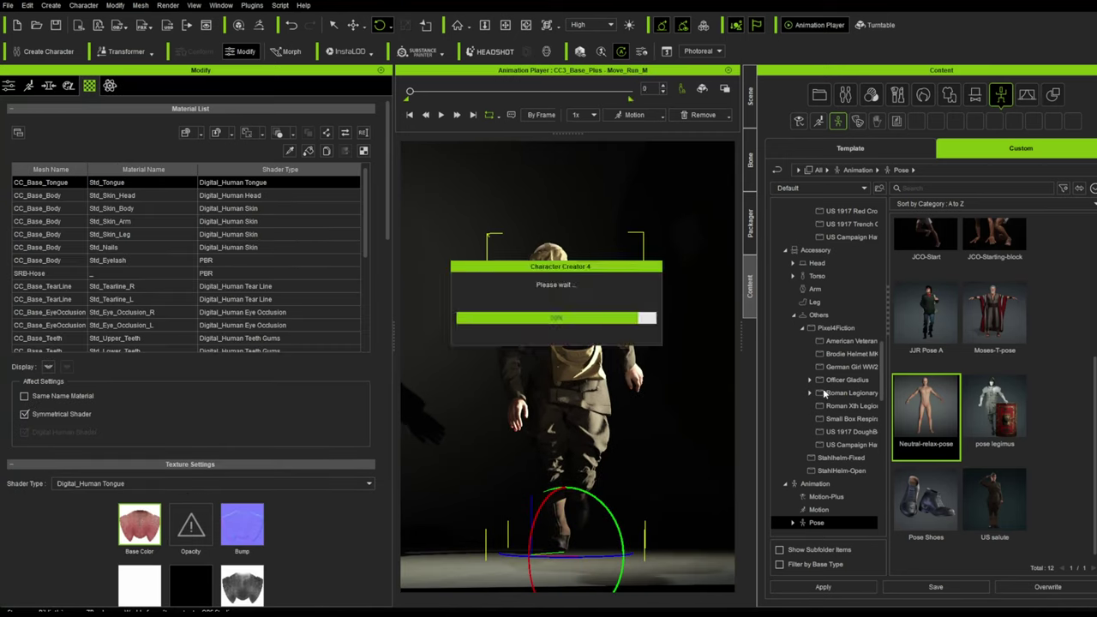
right_click_drag(661, 363, 633, 328)
left_click(583, 255)
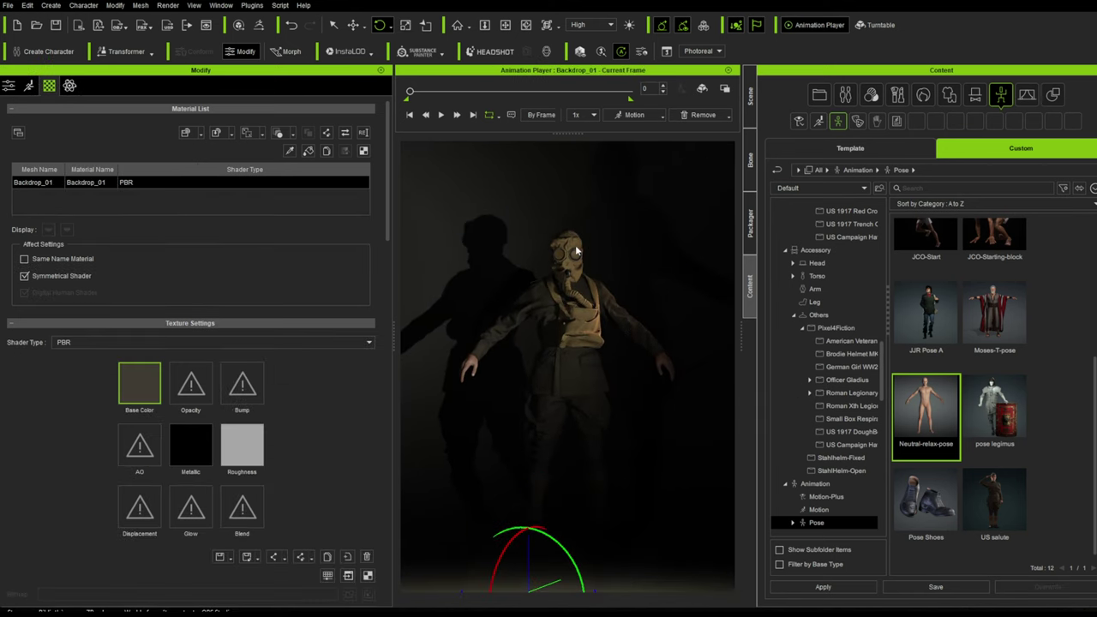
Step: Select the posed character and send All of the scene to iClone
left_click(577, 250)
left_click(7, 6)
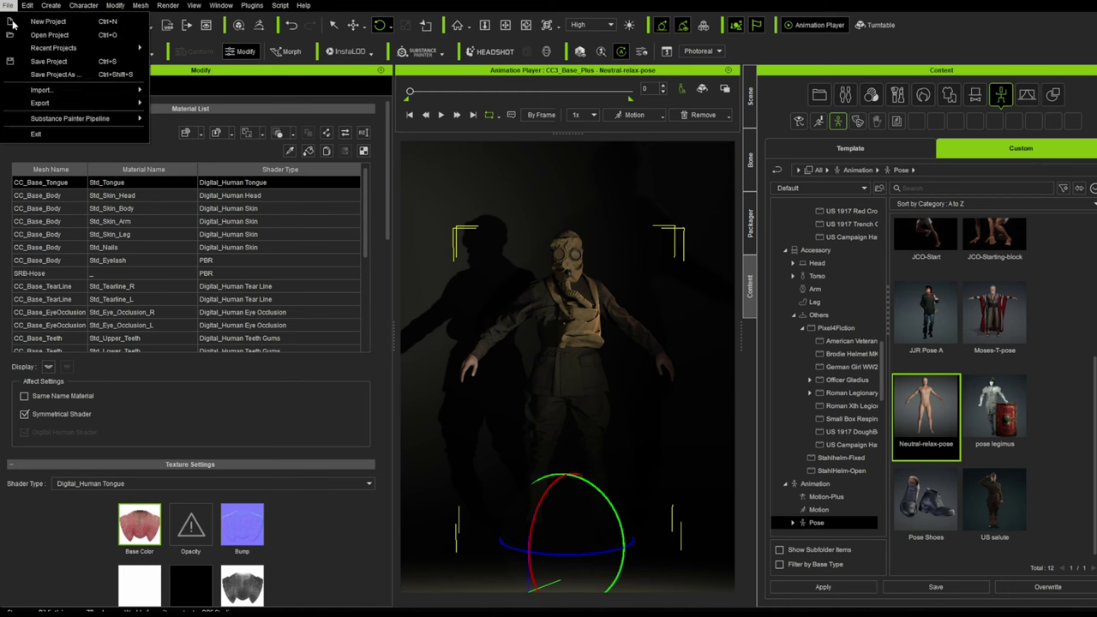
mouse_move(57, 108)
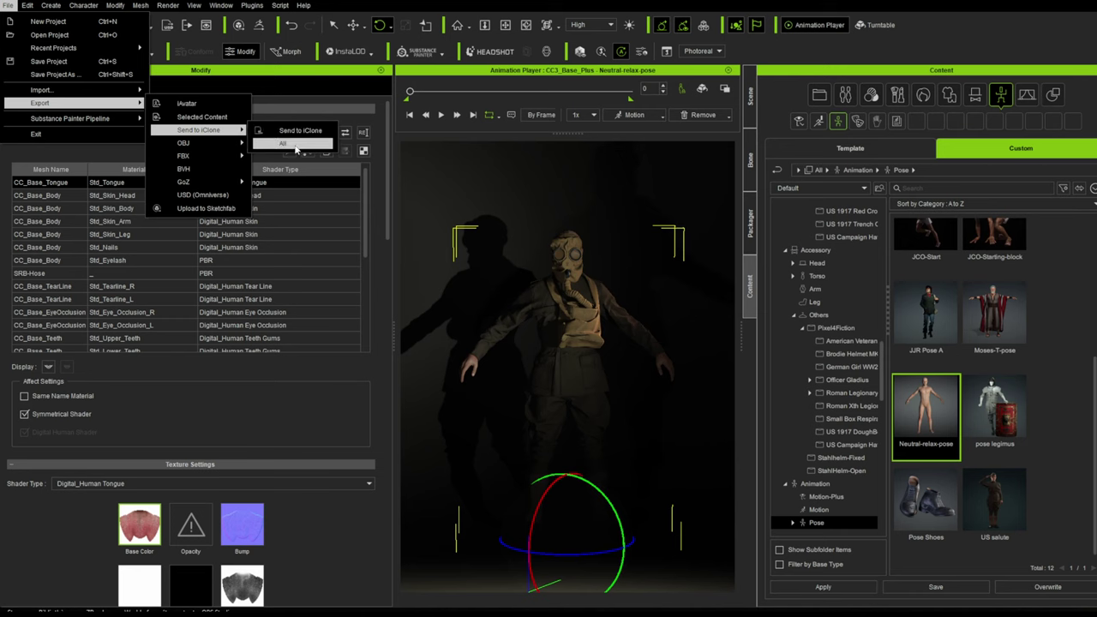
left_click(292, 144)
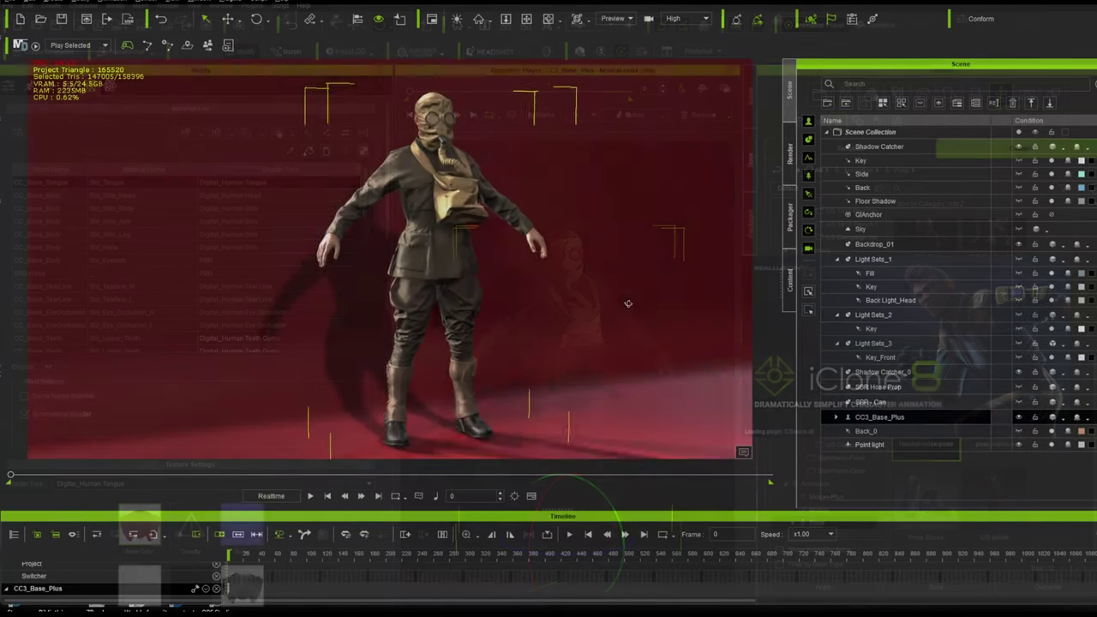
Step: Examine the transferred soldier in iClone from mask to boots, including the hose, bag and uniform
right_click_drag(516, 302, 515, 292)
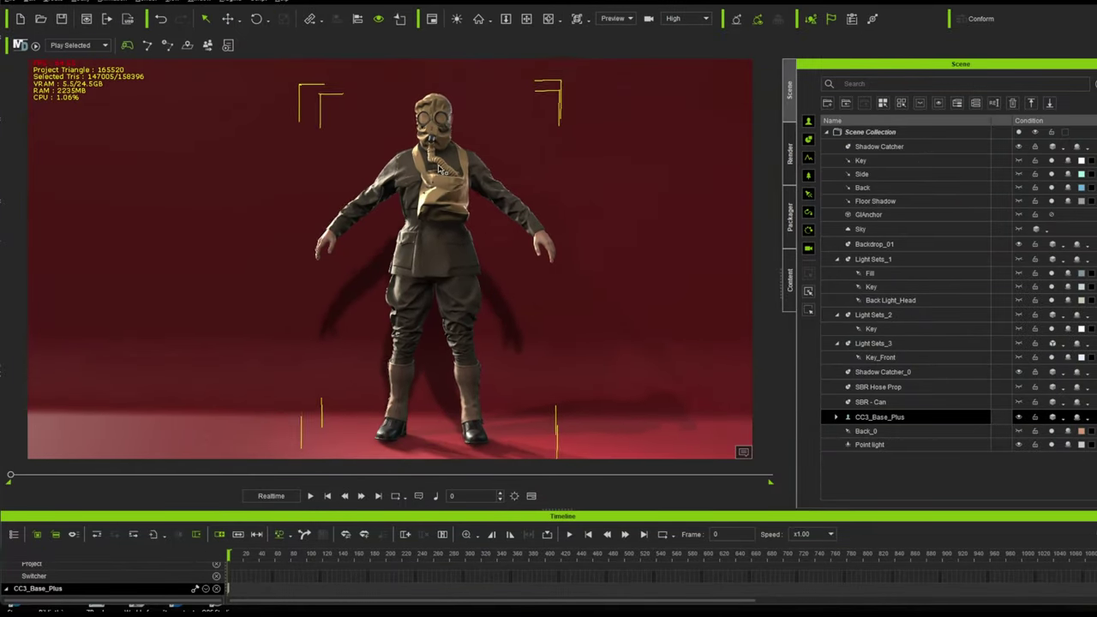
scroll(514, 287, "up", 6)
middle_click_drag(514, 206, 507, 291)
mouse_move(508, 287)
right_mouse_down()
mouse_move(502, 266)
mouse_move(446, 260)
mouse_move(305, 266)
mouse_move(683, 264)
mouse_move(520, 280)
right_mouse_up()
scroll(522, 279, "down", 4)
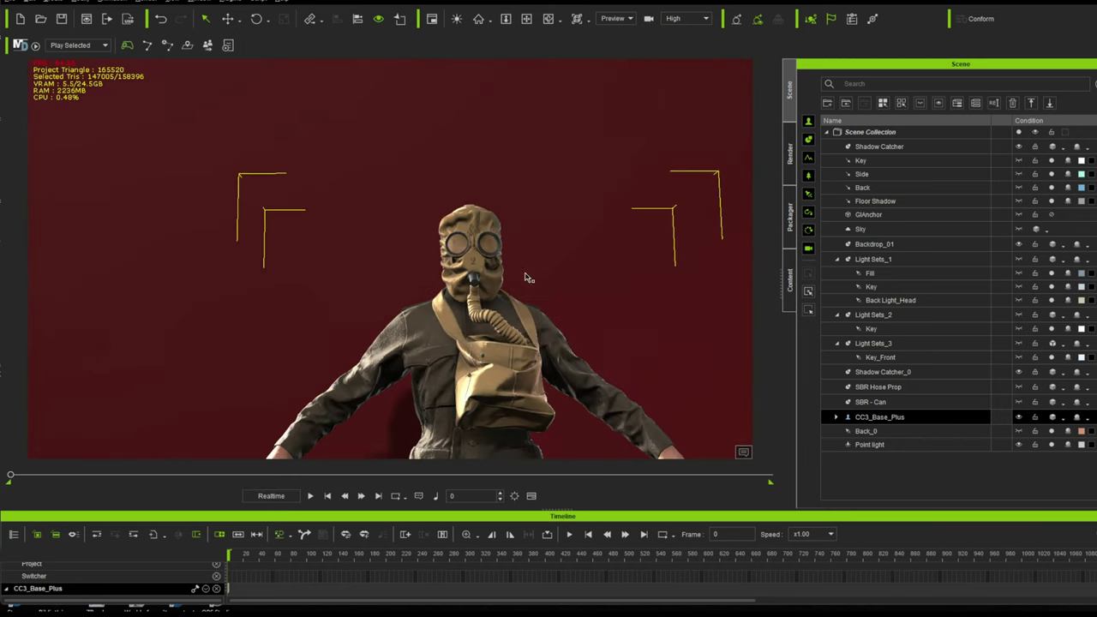
middle_click_drag(549, 350, 513, 146)
middle_click_drag(530, 304, 507, 126)
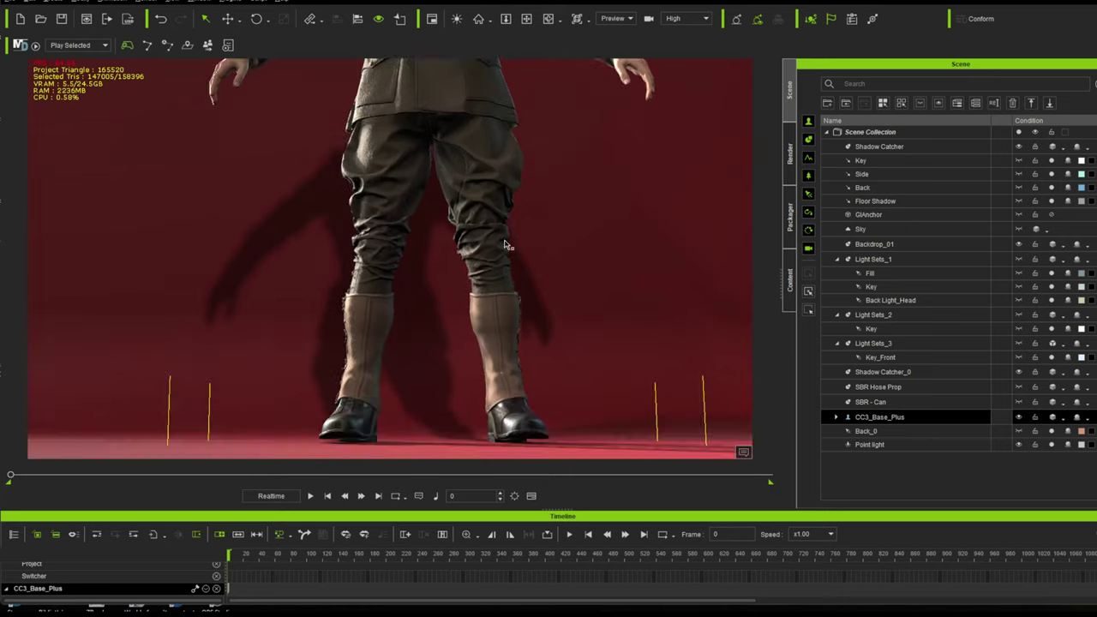
right_click_drag(506, 267, 509, 304)
scroll(520, 294, "down", 5)
middle_click_drag(519, 287, 528, 381)
right_click_drag(528, 381, 497, 341)
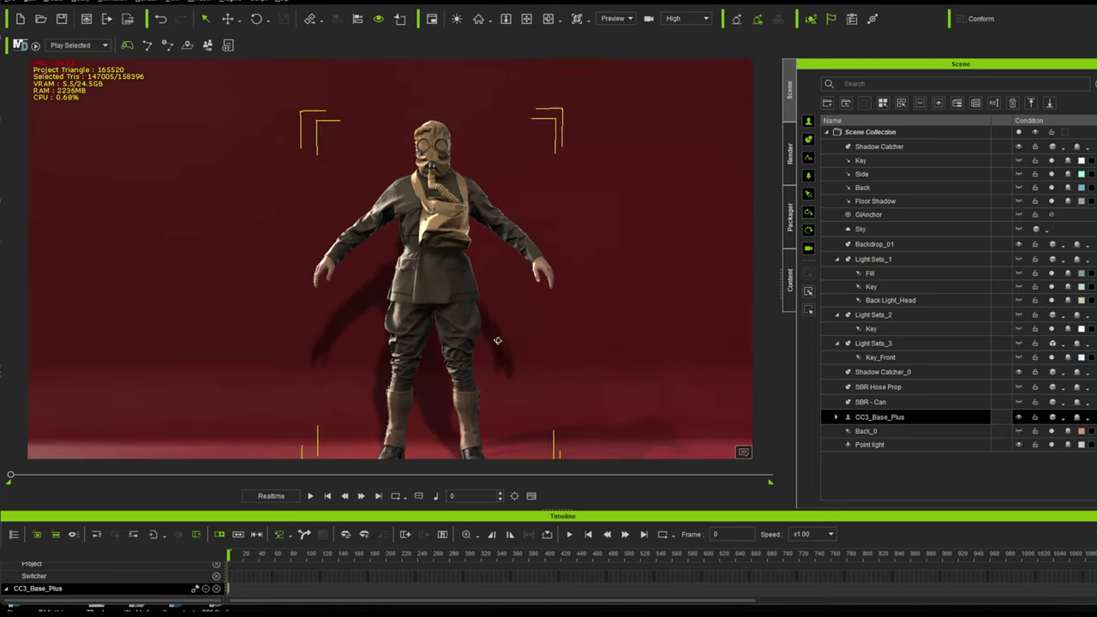
middle_click_drag(497, 340, 524, 308)
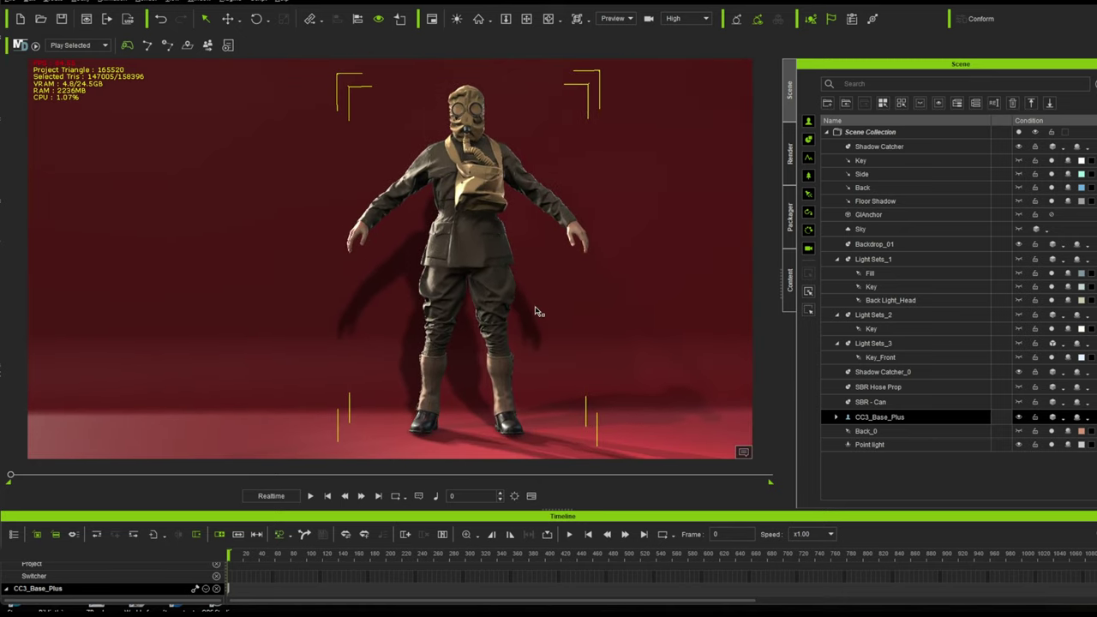
scroll(545, 317, "up", 3)
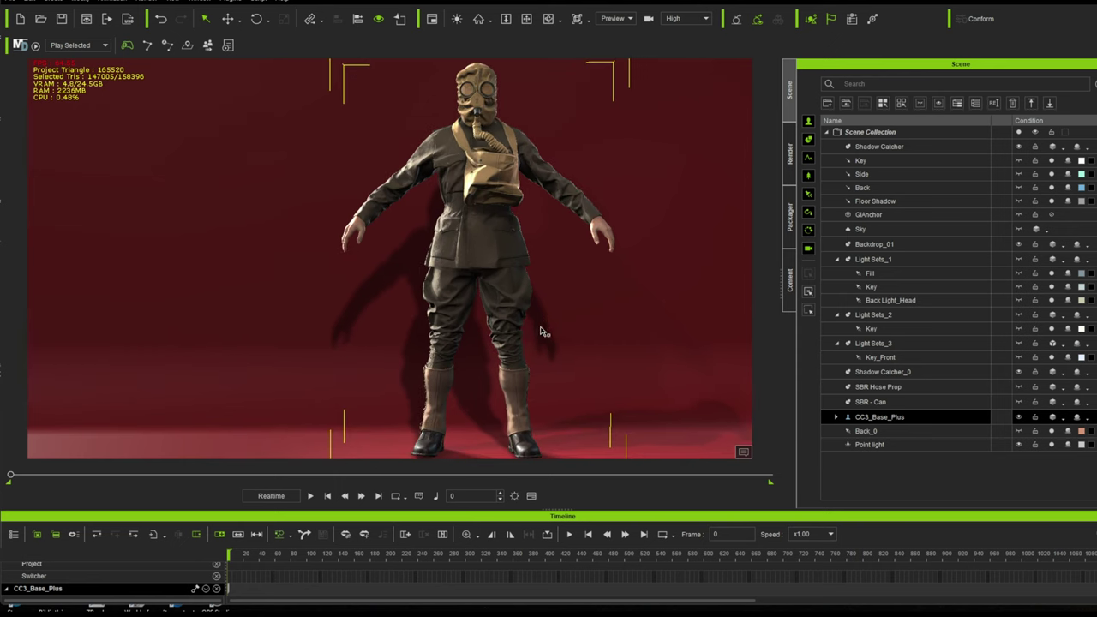
middle_click_drag(544, 330, 526, 324)
Step: Dock Modify alongside Scene, bring up the Packager and frame the full character in view
left_click_drag(1096, 103, 911, 239)
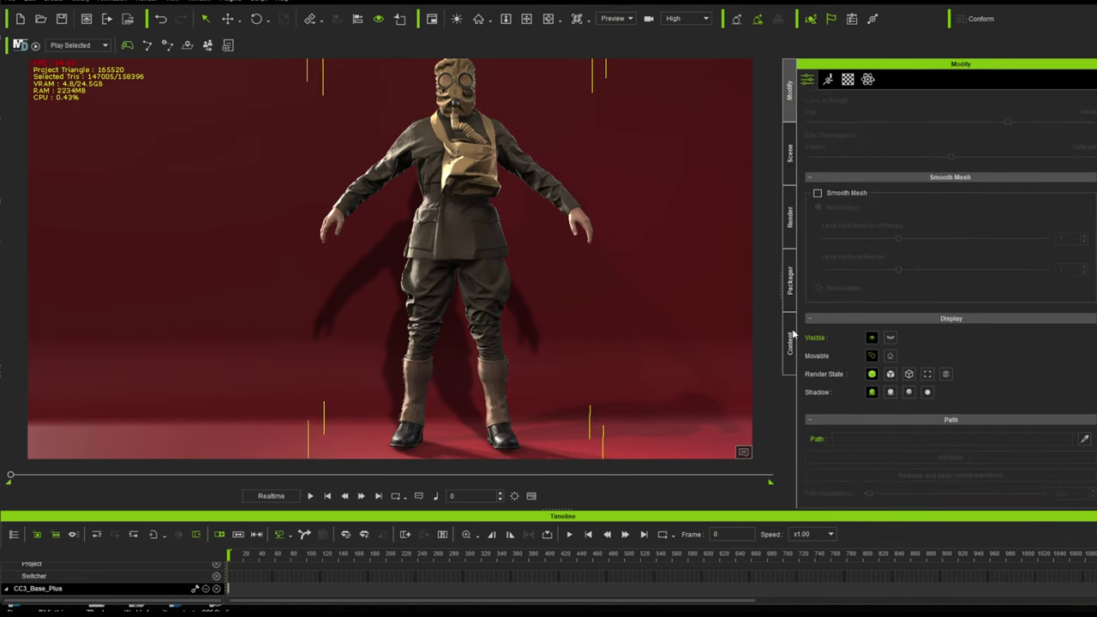
left_click(790, 293)
scroll(573, 272, "down", 2)
right_click_drag(573, 272, 543, 255)
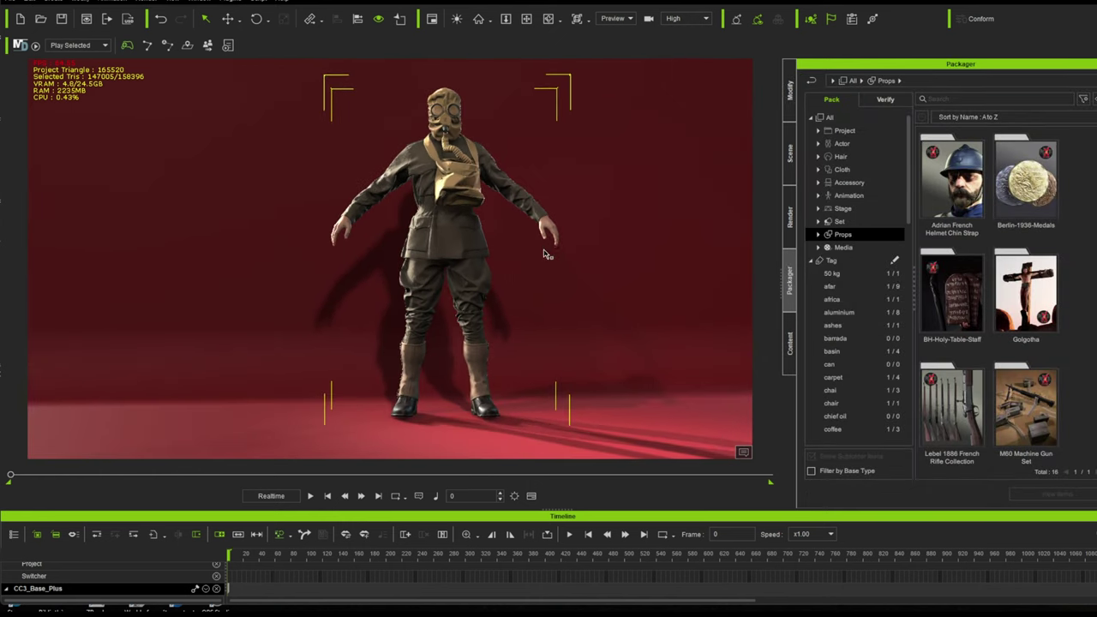
scroll(541, 256, "up", 3)
middle_click_drag(541, 255, 502, 271)
scroll(516, 262, "down", 2)
scroll(516, 262, "down", 1)
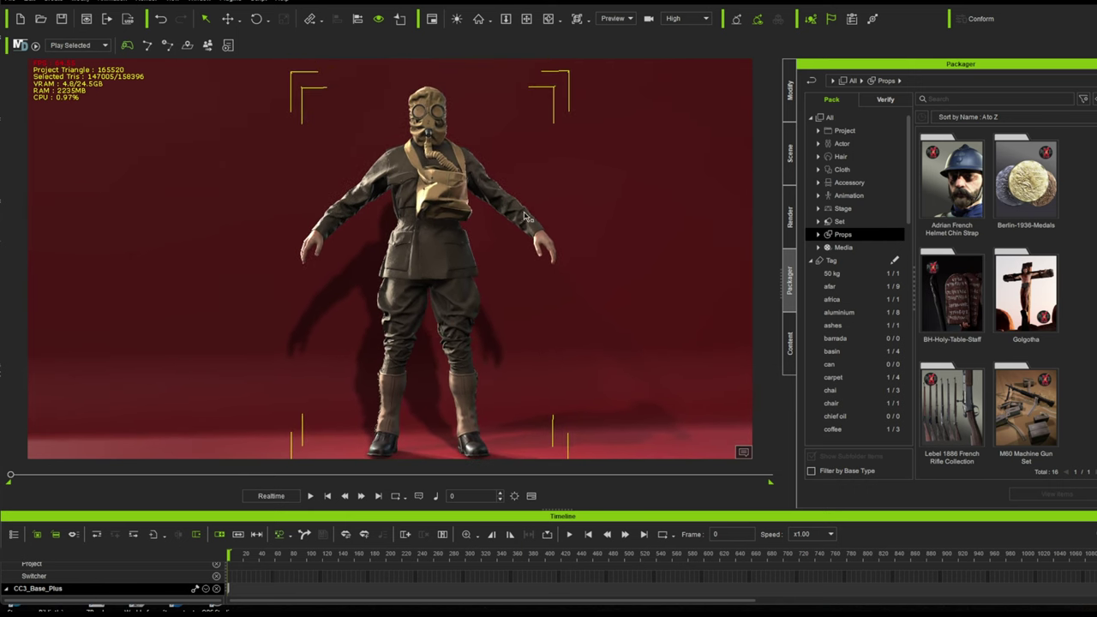
mouse_move(495, 203)
right_mouse_down()
mouse_move(467, 203)
mouse_move(535, 198)
mouse_move(472, 205)
mouse_move(527, 198)
mouse_move(482, 196)
right_mouse_up()
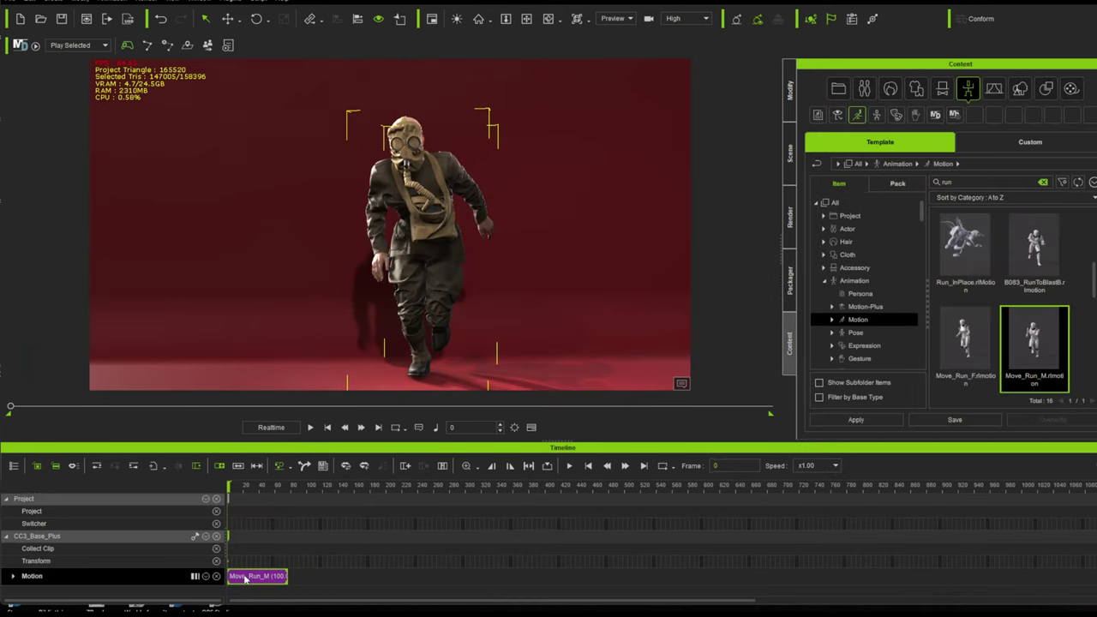
Step: Make the Move_Run_M motion clip run in place and extend it by looping to about frame 228
right_click(248, 576)
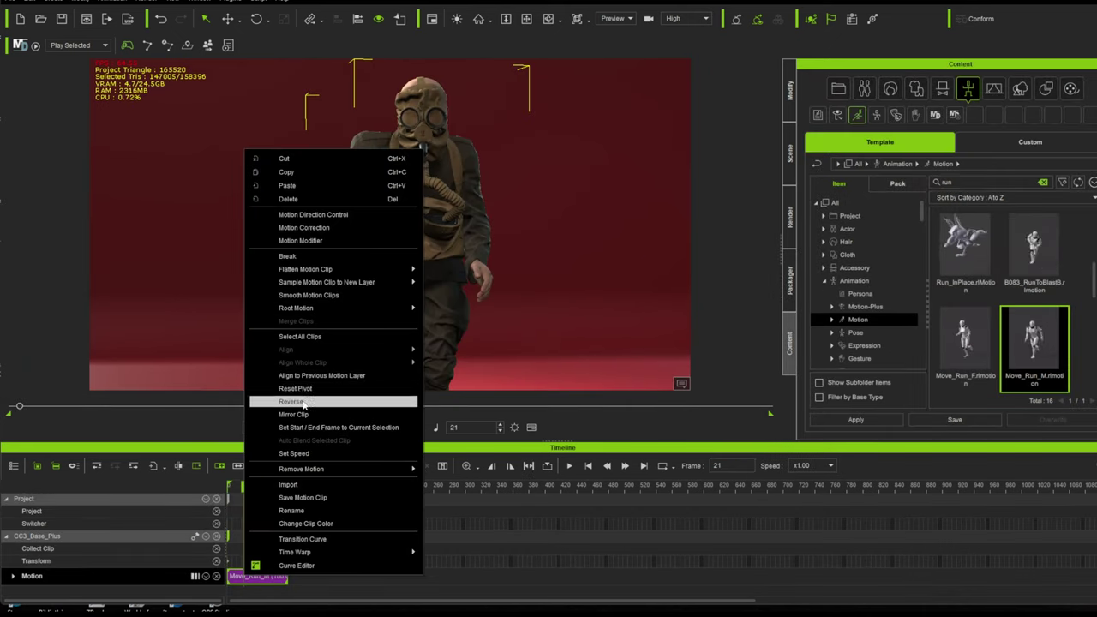
left_click(304, 400)
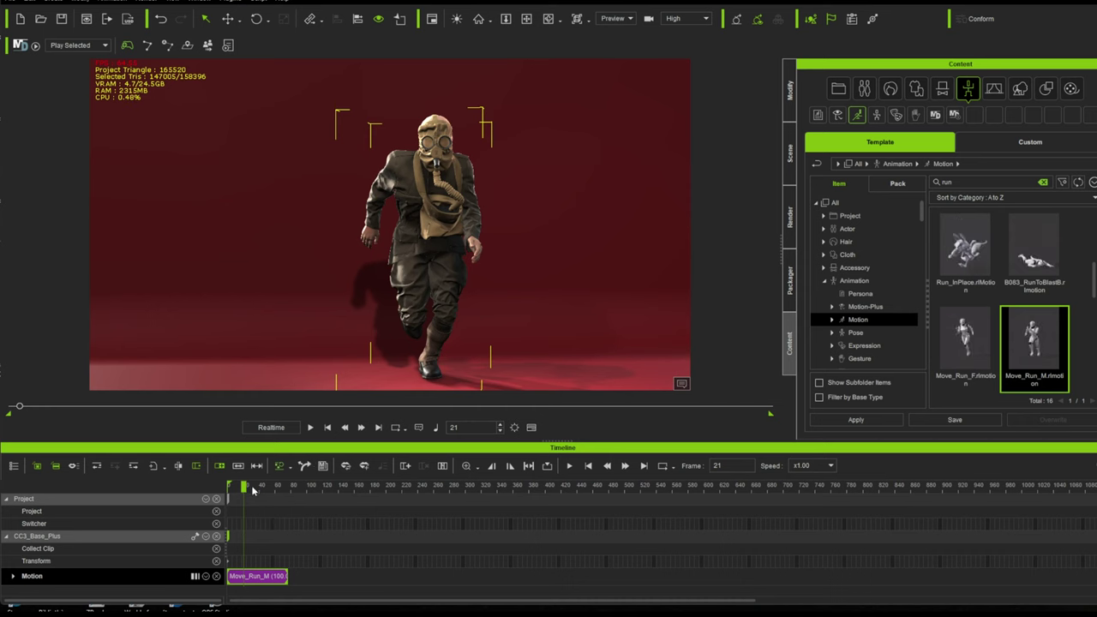
left_click_drag(253, 490, 218, 493)
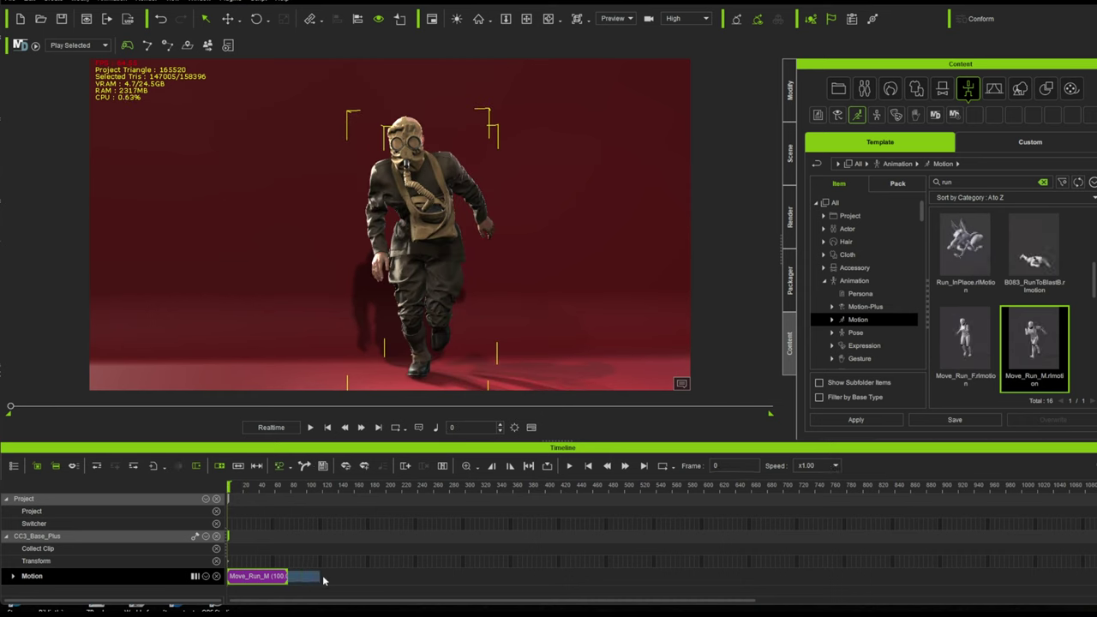
key("space")
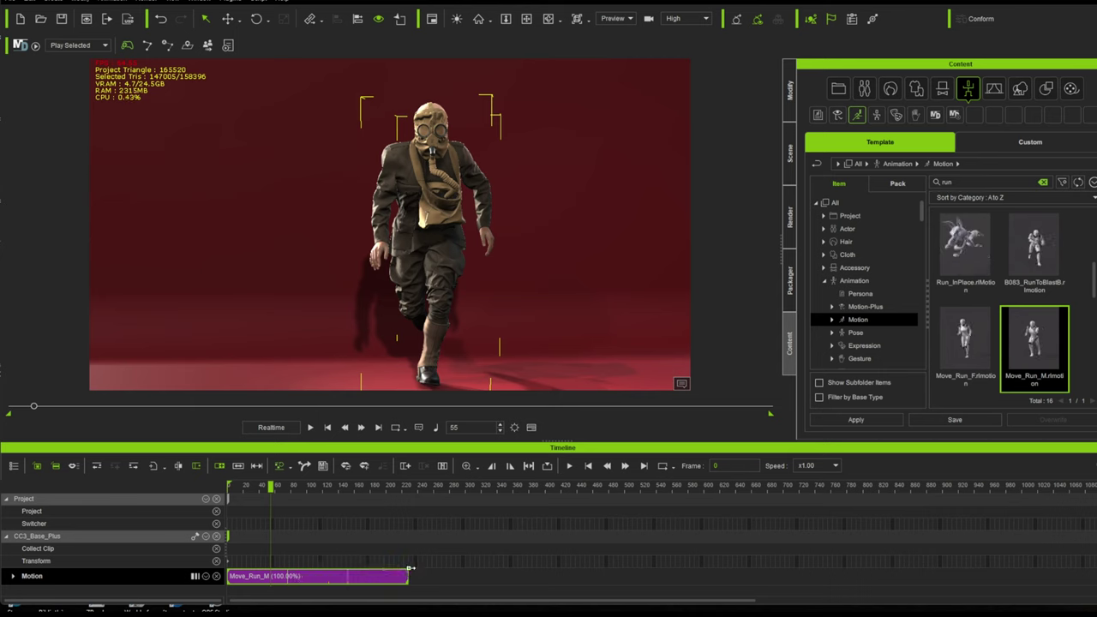
Step: Add the Move_RunToWalkSlow_M motion at frame 230 and shift its clip to frame 228, directly against the run clip
left_click(410, 485)
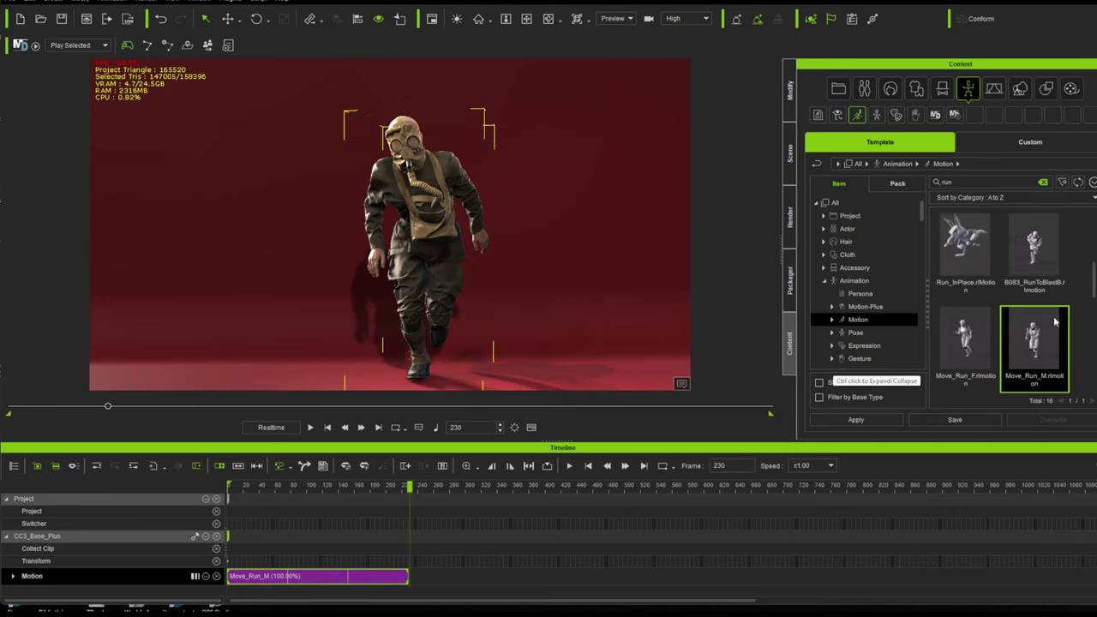
scroll(1037, 321, "down", 3)
scroll(1035, 320, "down", 2)
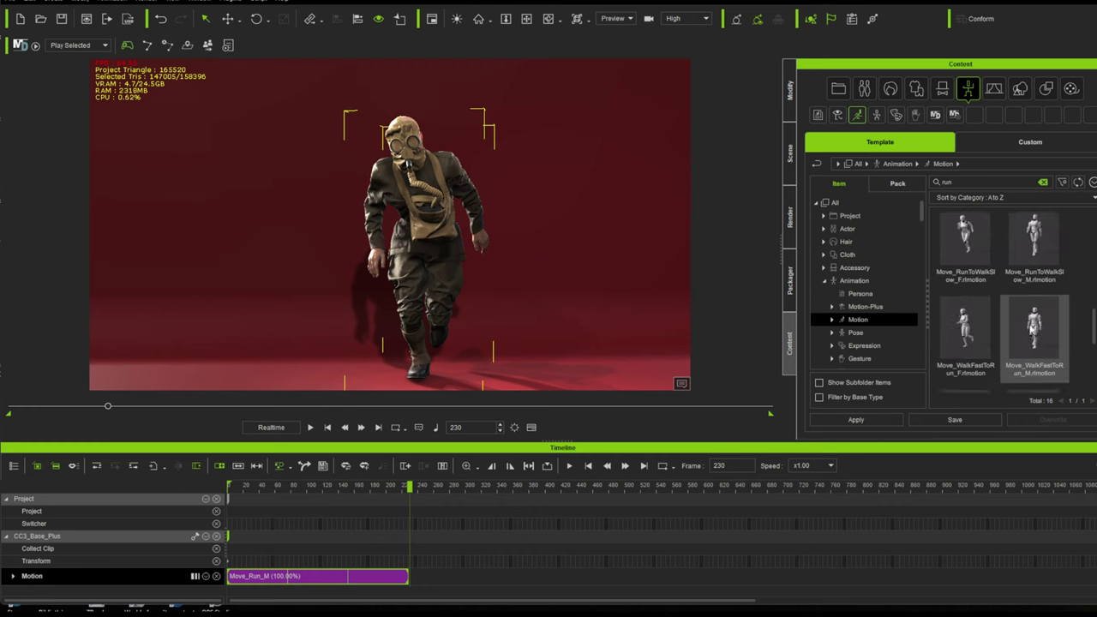
scroll(1028, 325, "down", 3)
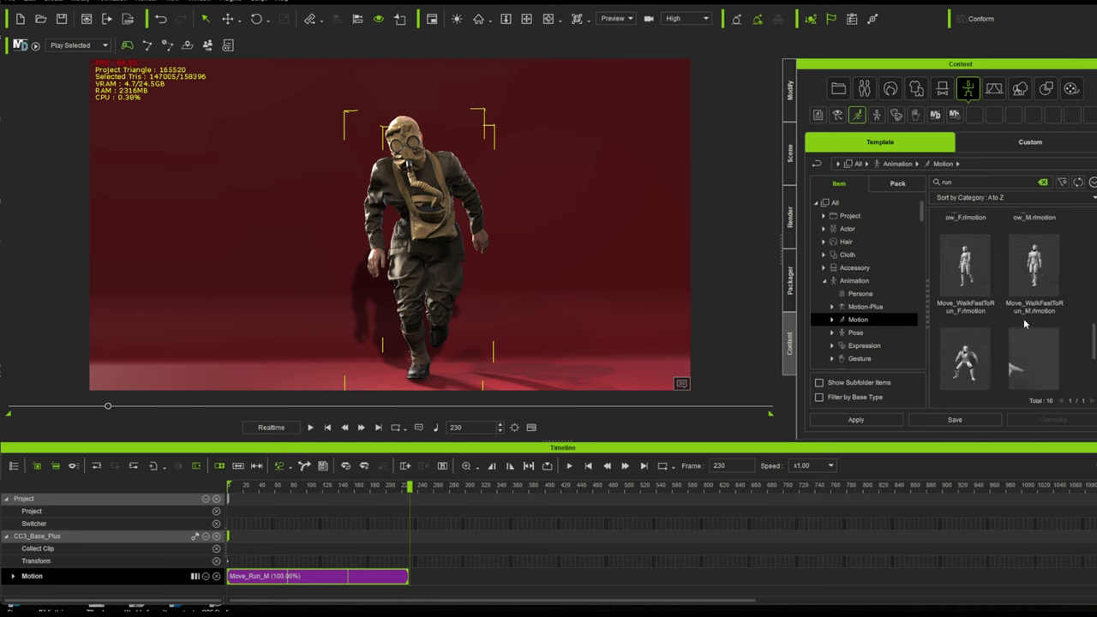
scroll(1026, 318, "up", 4)
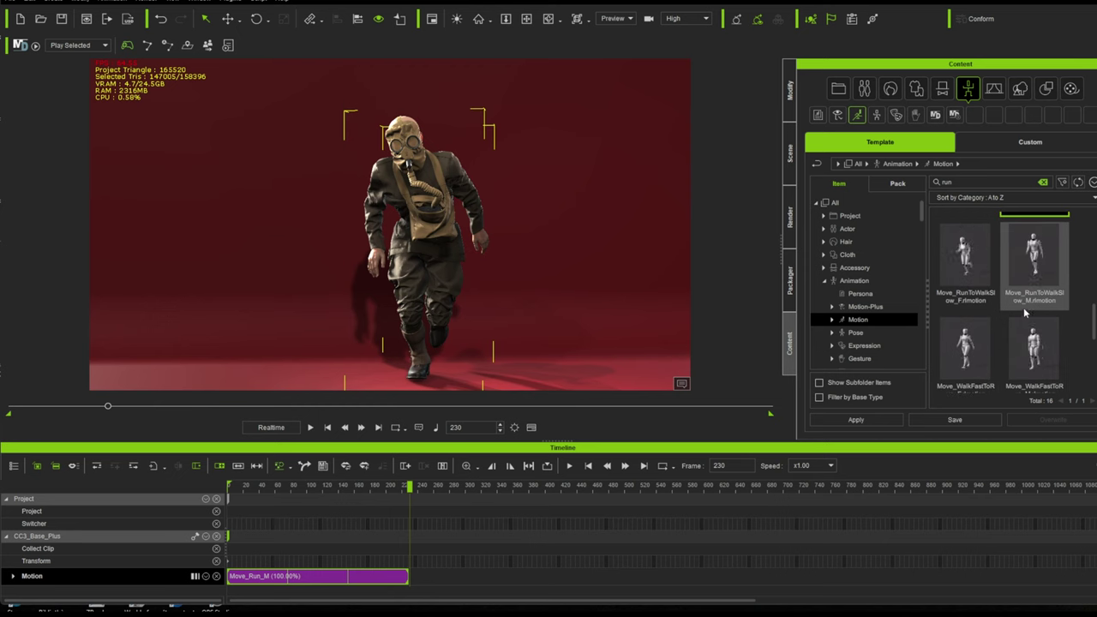
double_click(1034, 262)
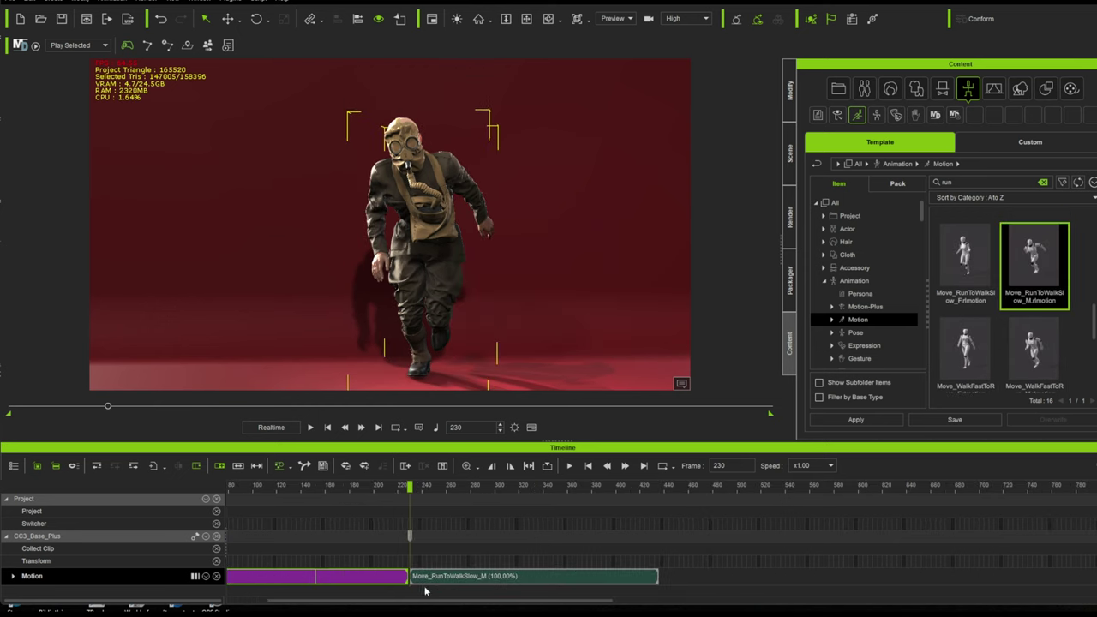
scroll(425, 590, "up", 2)
left_click(427, 581)
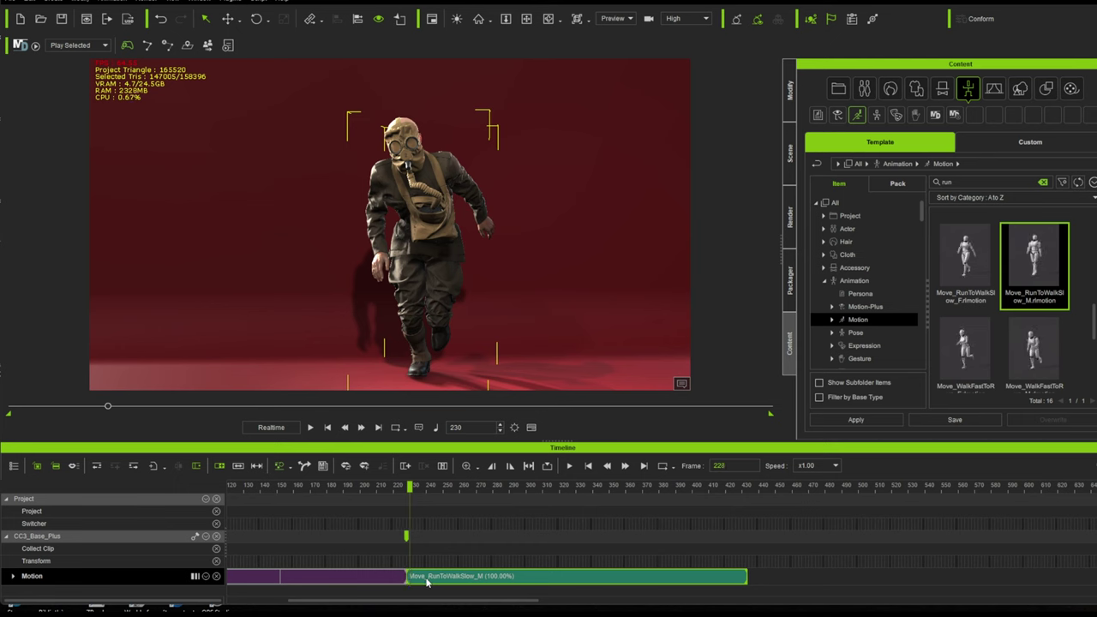
Step: Make the Move_RunToWalkSlow_M clip play in place and play the run-to-walk sequence from frame 0
right_click(427, 580)
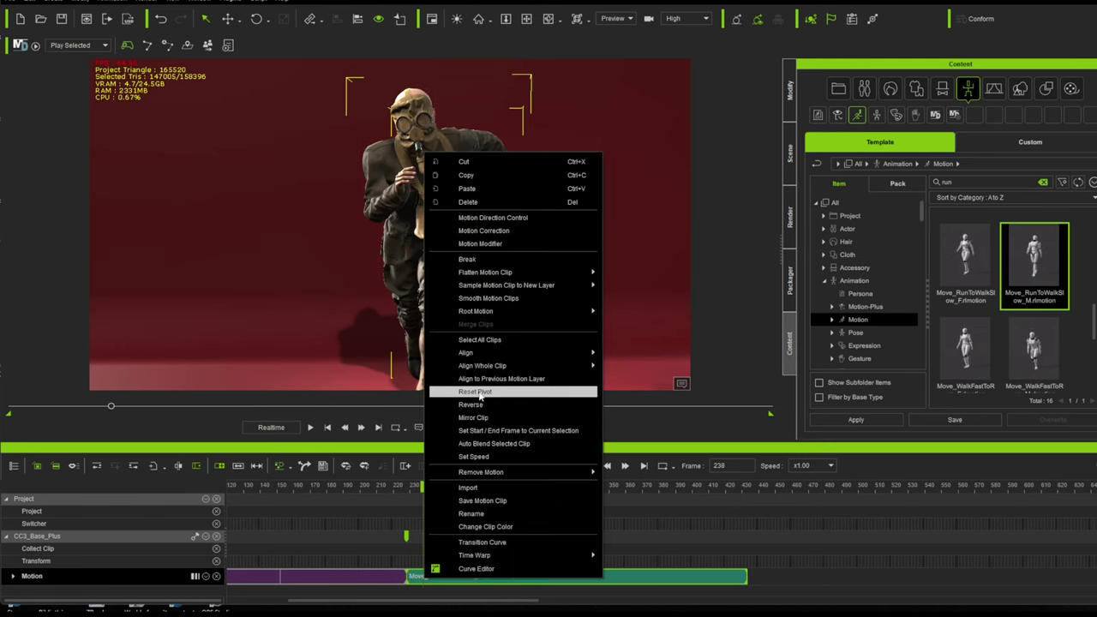
left_click(476, 392)
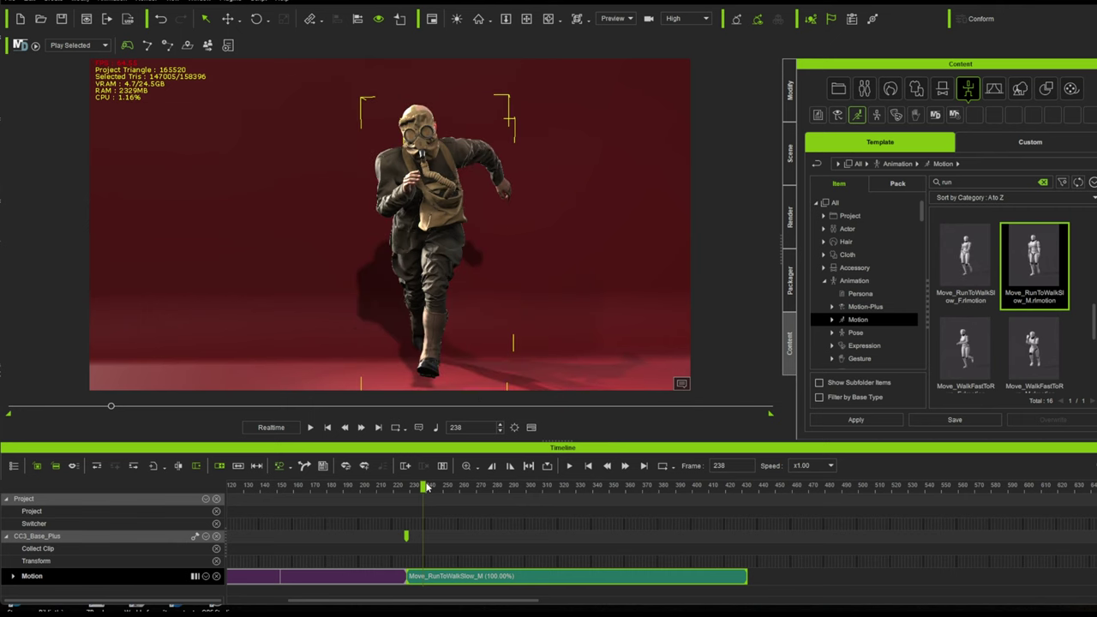
left_click_drag(427, 486, 135, 479)
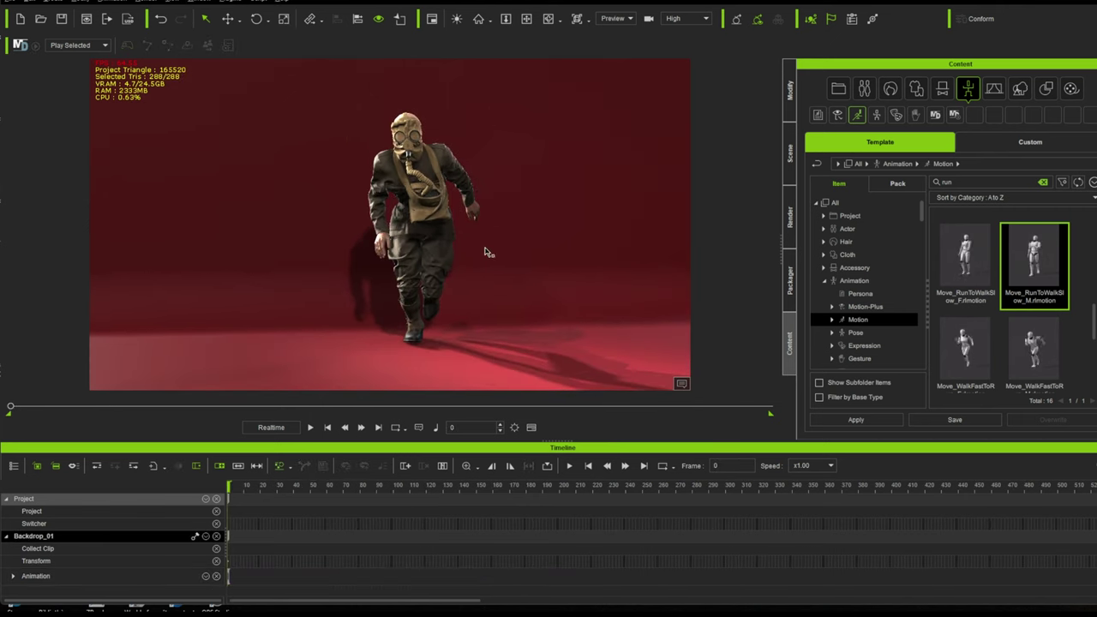
key("space")
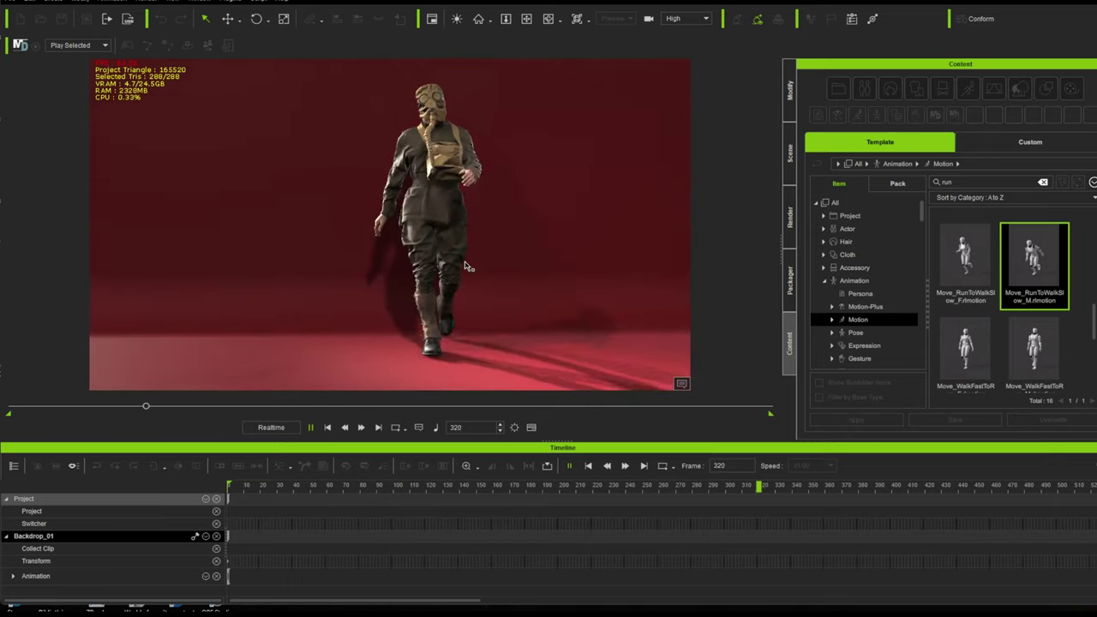
key("space")
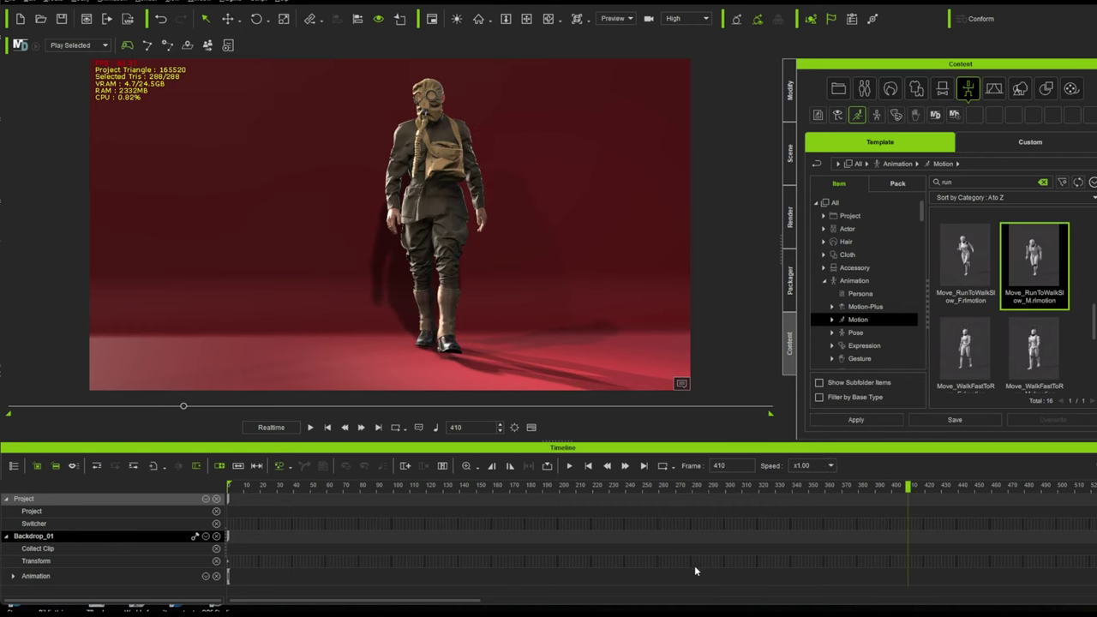
Step: Shorten the project's playback range so it ends at frame 410, and return to the first frame
scroll(698, 567, "down", 5)
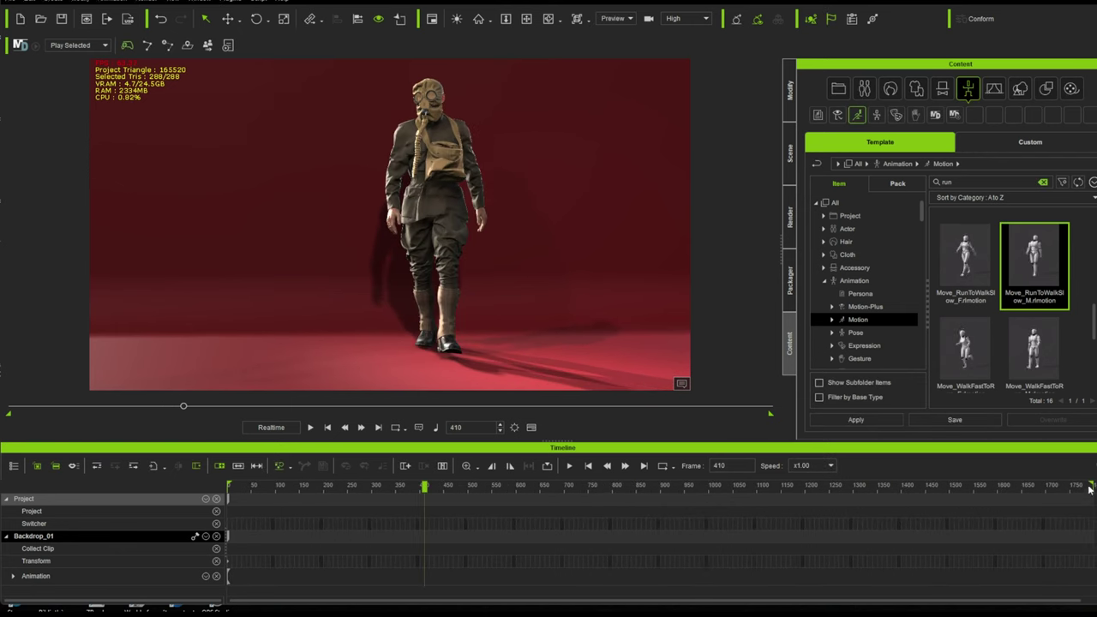
left_click_drag(1091, 488, 425, 497)
key("space")
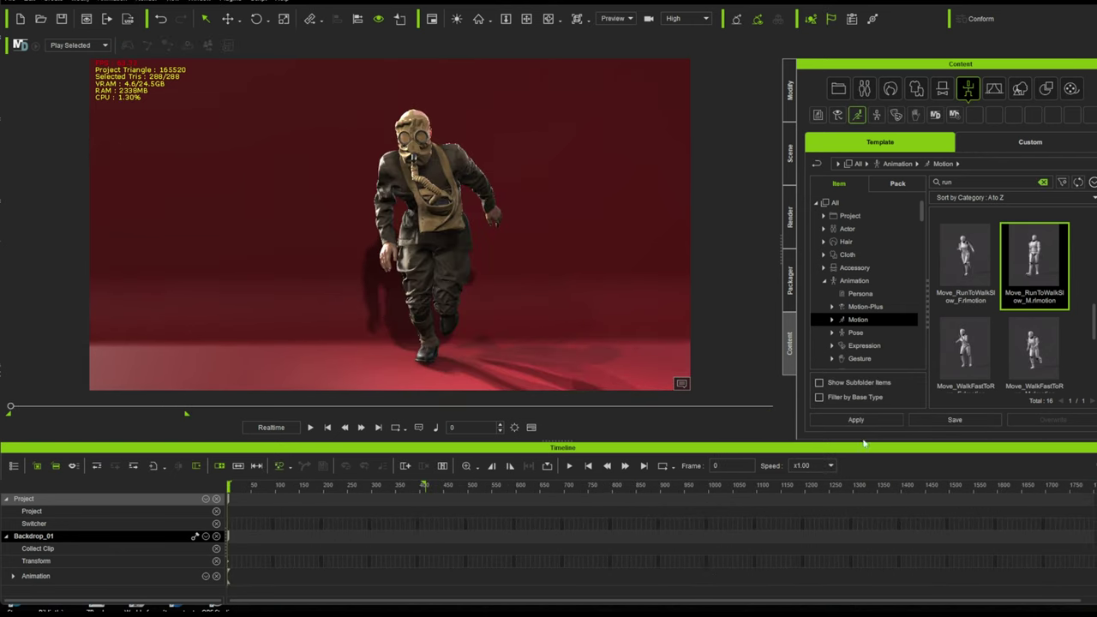
Step: Deactivate physics for the respirator hose and play the animation to check how it moves
left_click(431, 187)
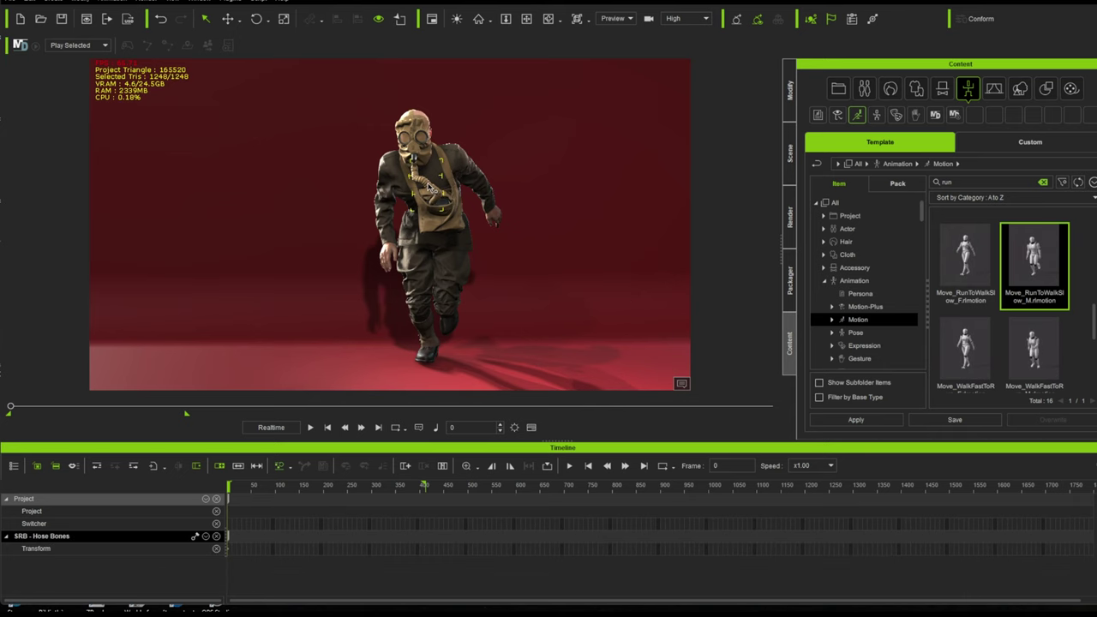
left_click(790, 90)
left_click(868, 80)
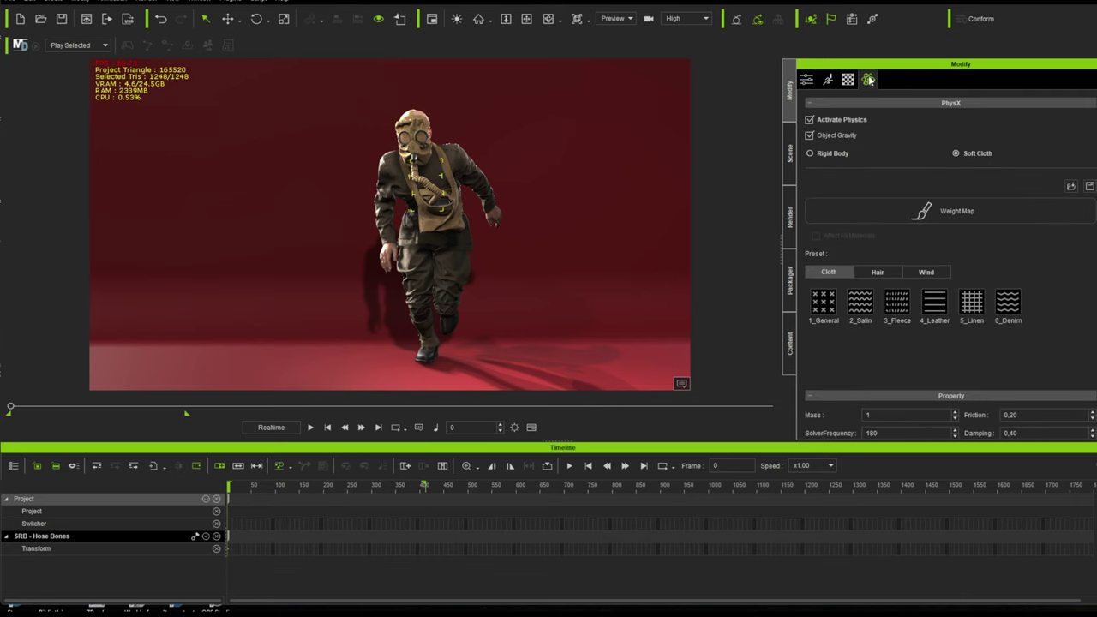
left_click(810, 120)
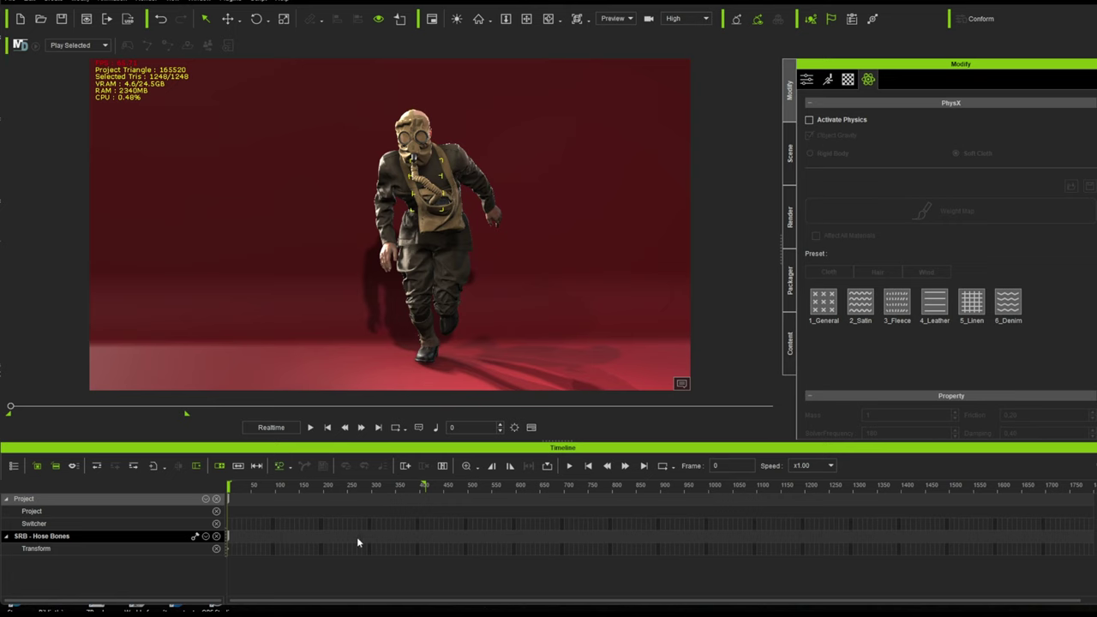
key("space")
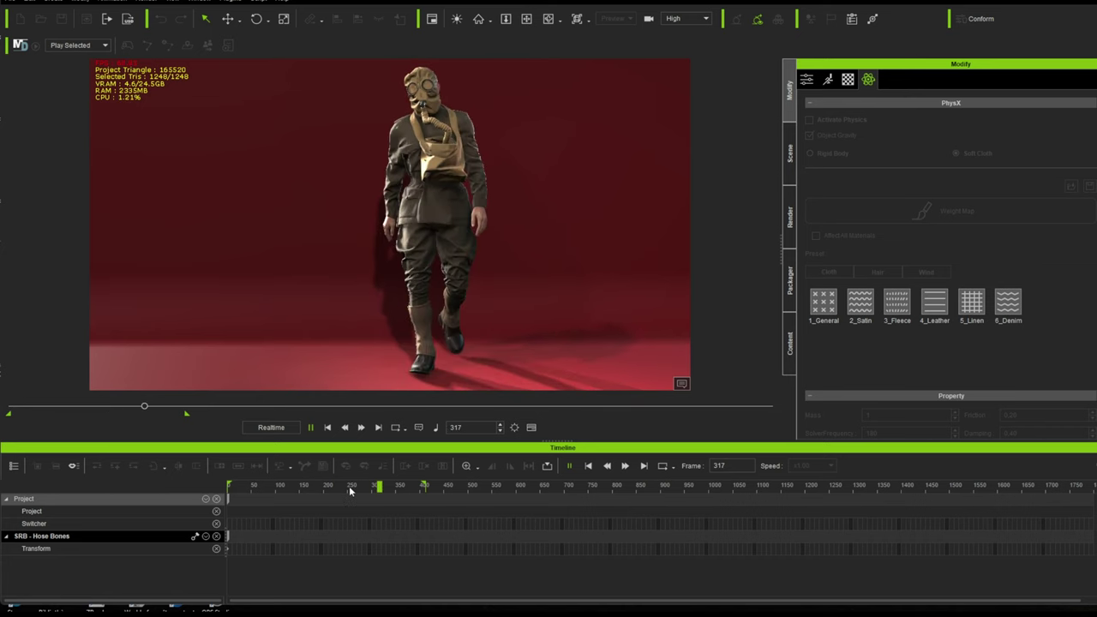
key("space")
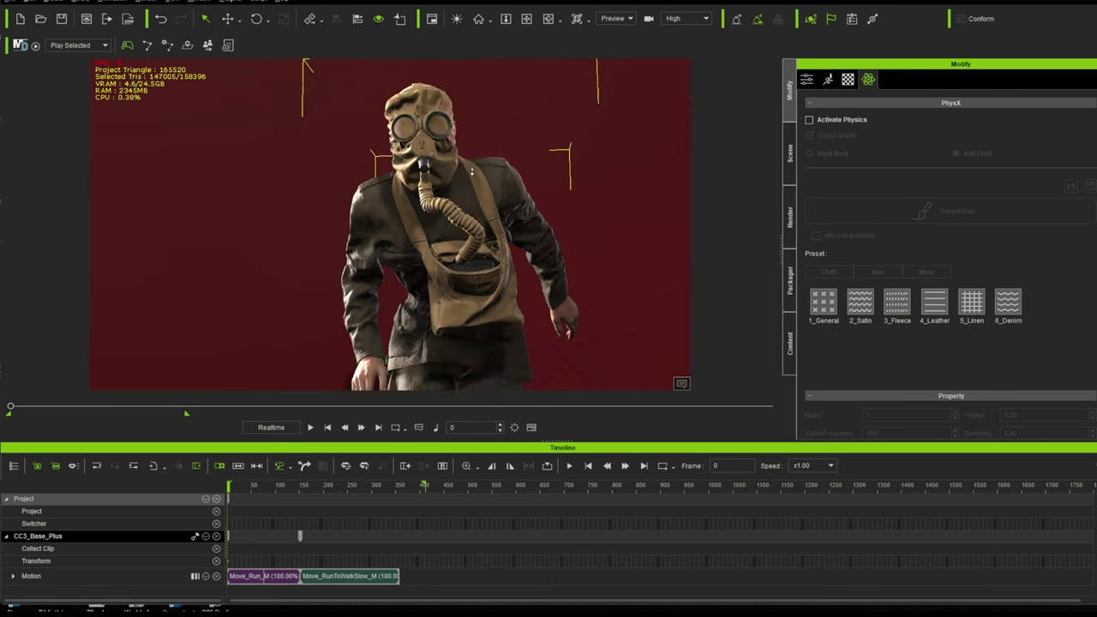
Step: Frame the mask and hose closely and open Edit Animation Layer for SRB - Hose Bones
right_click_drag(469, 176, 475, 188)
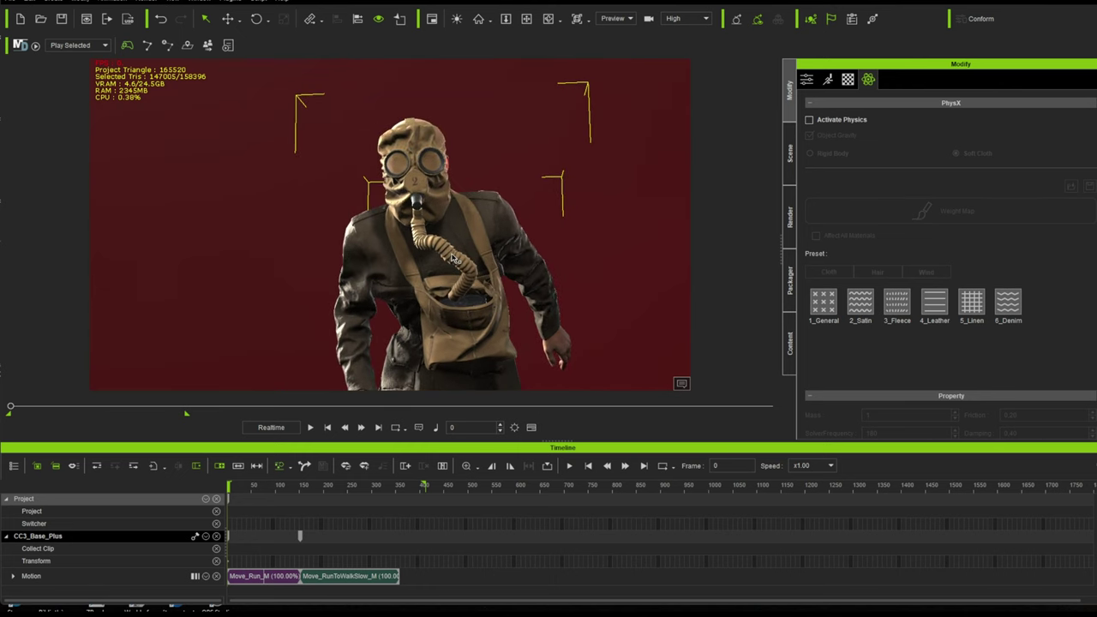
left_click(454, 258)
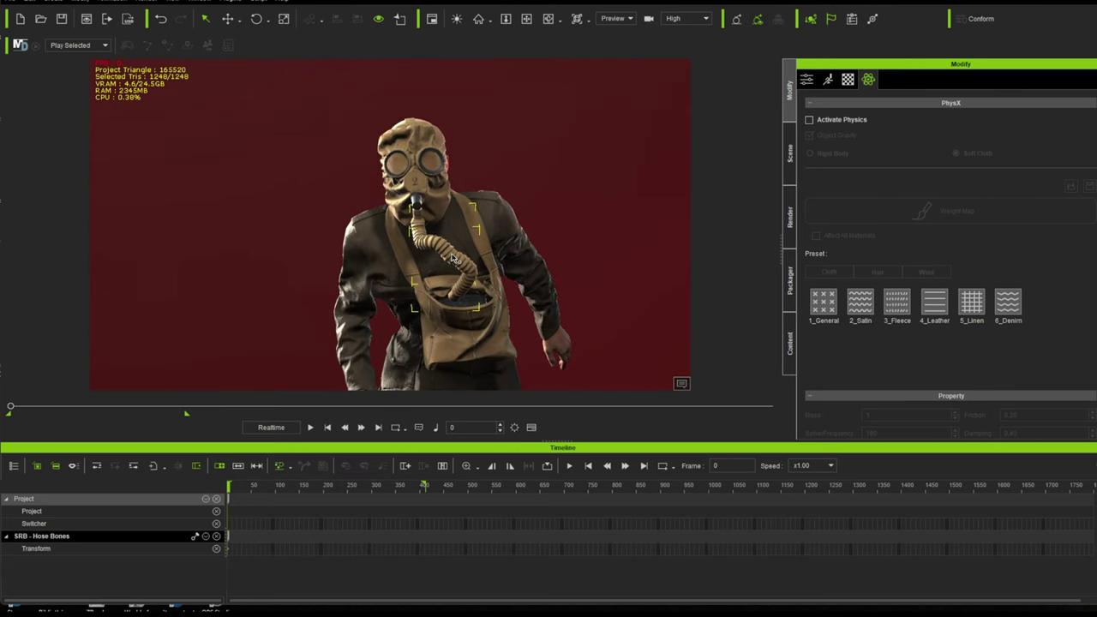
left_click(829, 79)
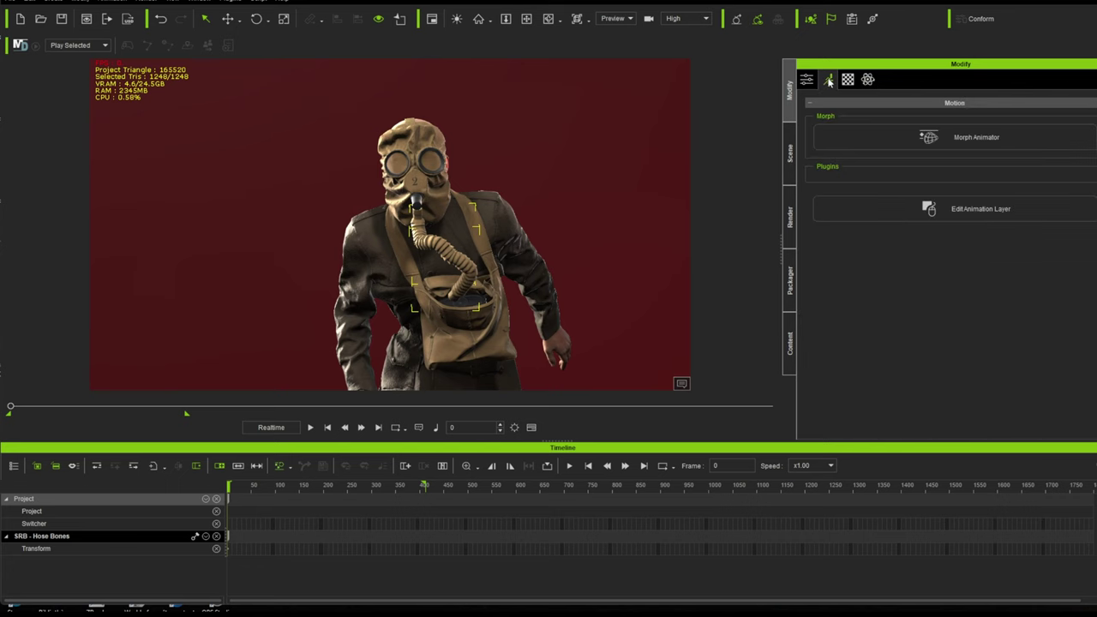
left_click(956, 208)
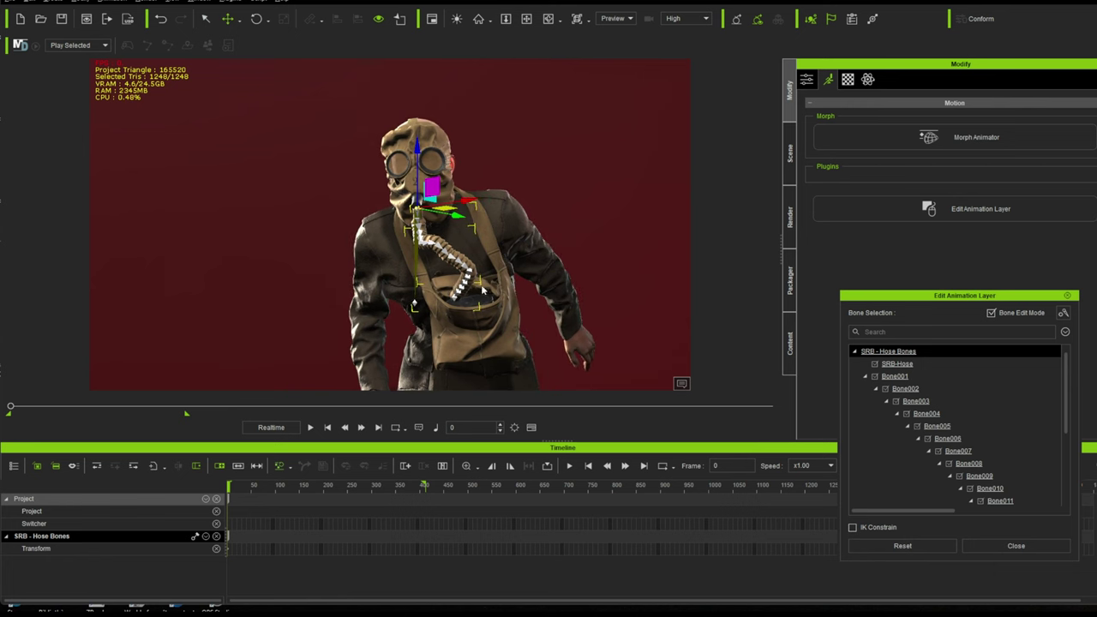
left_click_drag(985, 292, 948, 244)
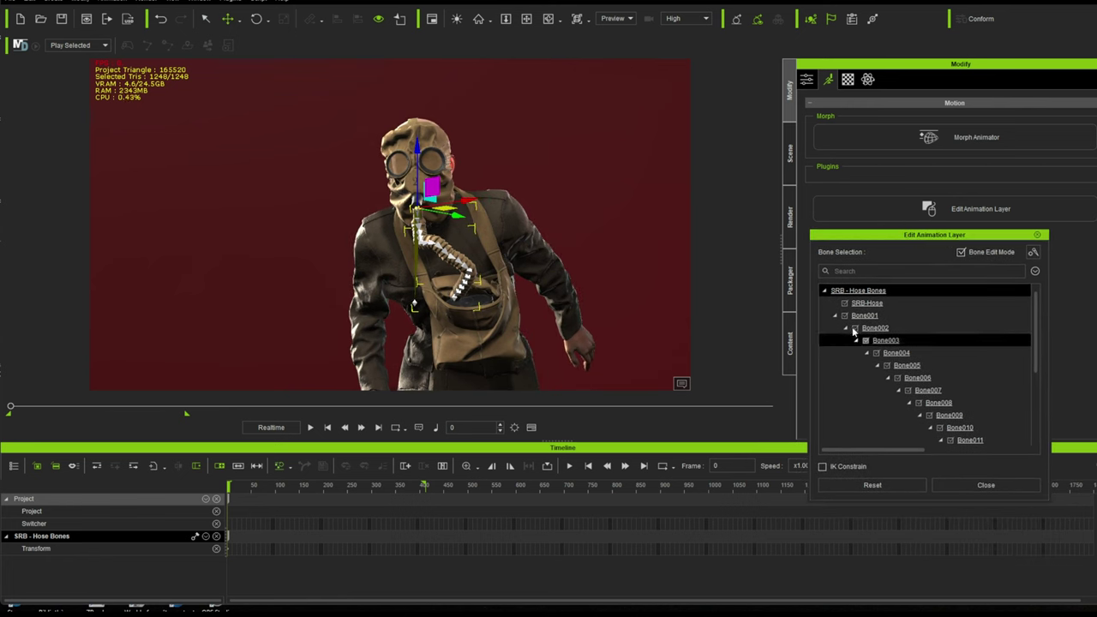
Step: Show the hose bones as a flat list instead of a hierarchy and select SRB-Hose
left_click(1034, 272)
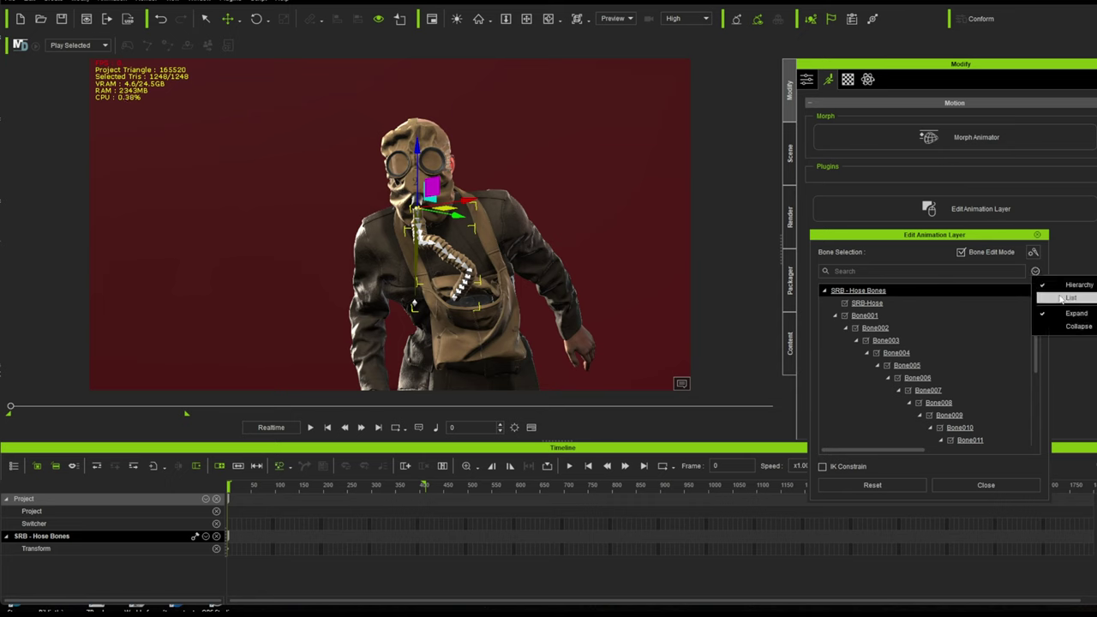
left_click(1059, 299)
left_click(868, 306)
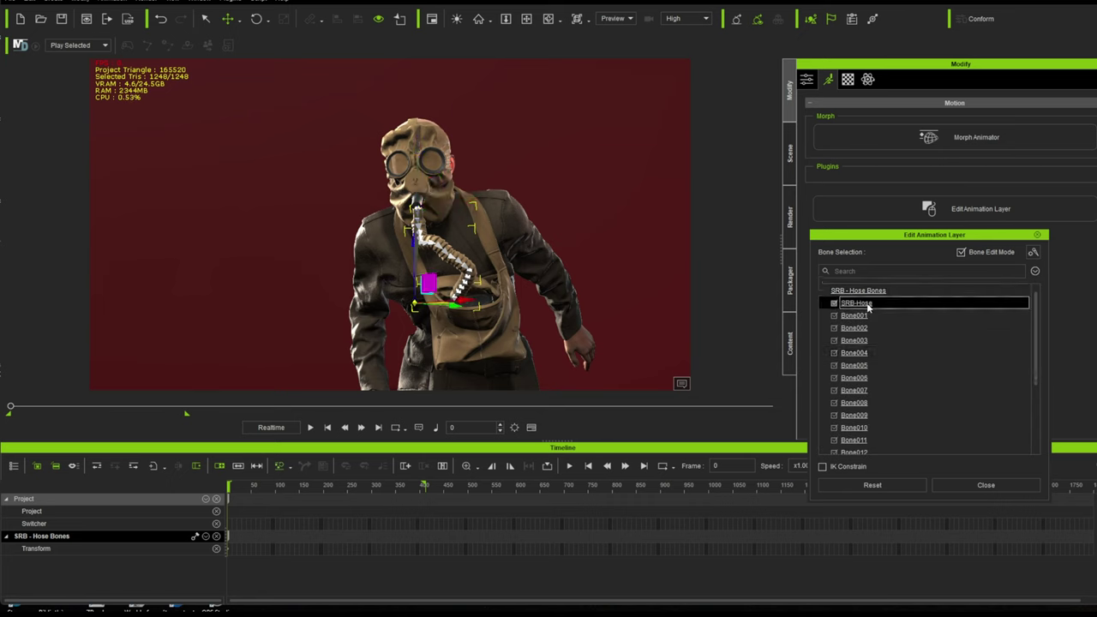
scroll(862, 319, "down", 3)
scroll(863, 347, "up", 2)
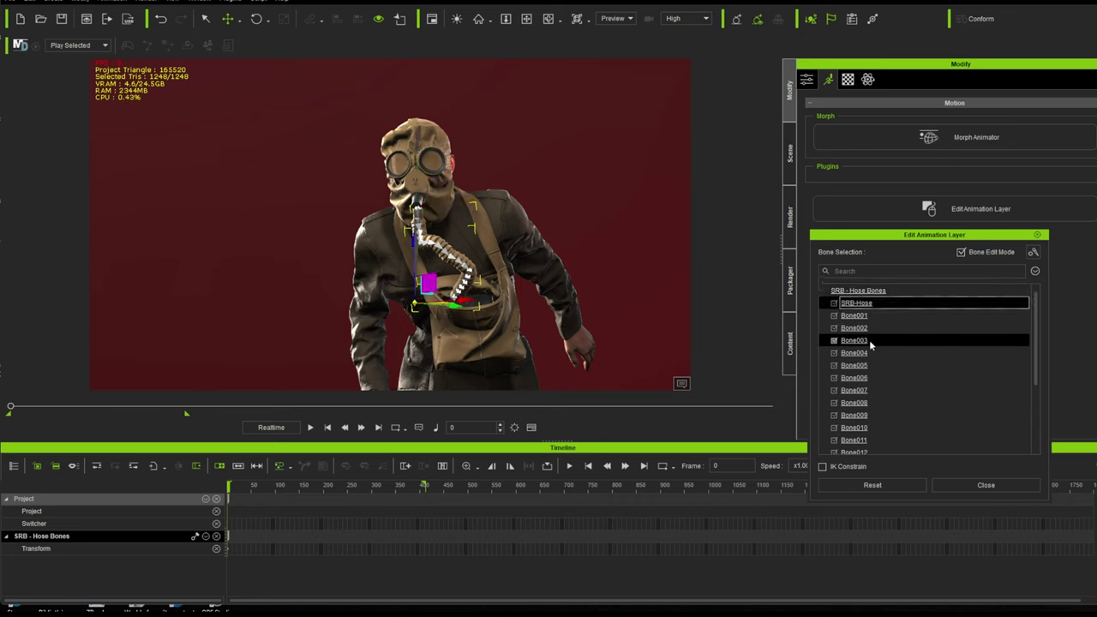
left_click(847, 294)
left_click(852, 306)
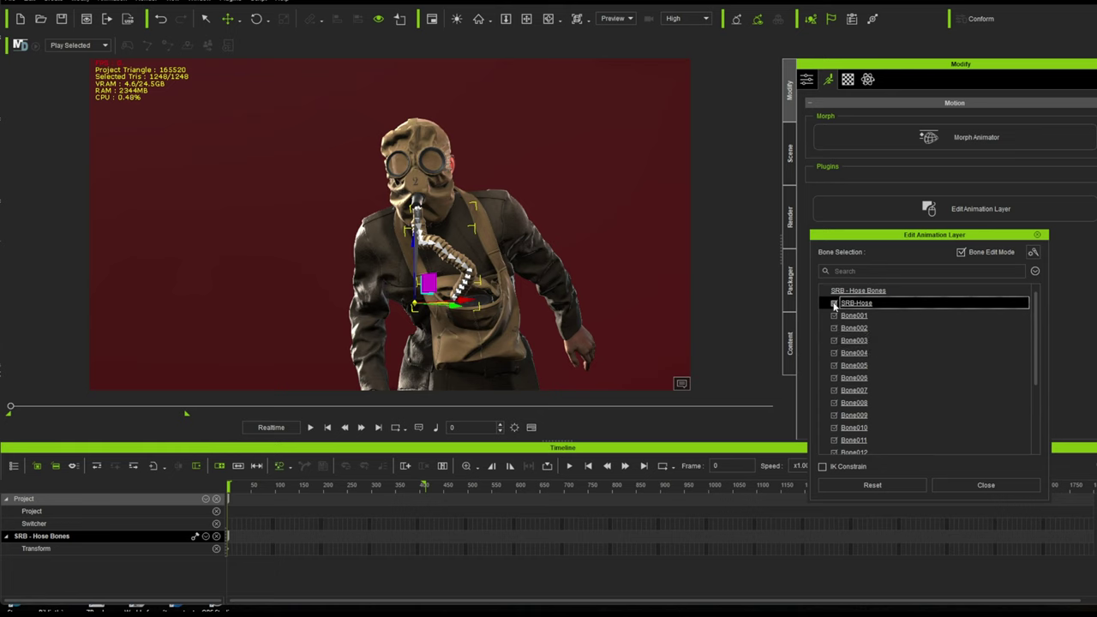
Step: Turn off the viewport display of SRB-Hose and all bones from Bone001 to Bone019
left_click(834, 305)
left_click(834, 317)
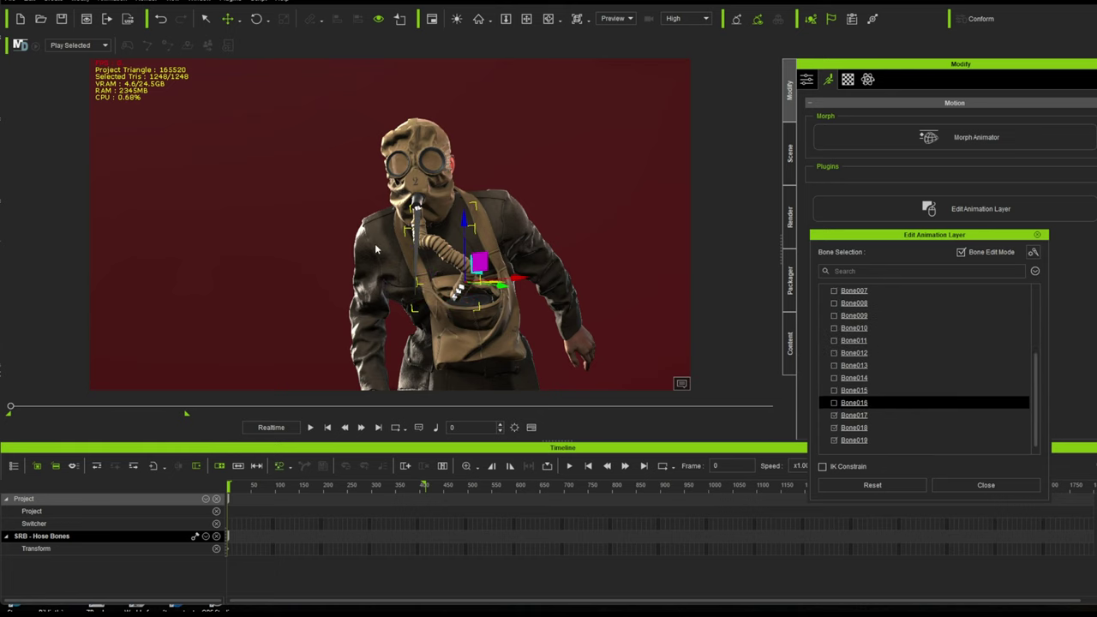
scroll(241, 514, "up", 10, "ctrl")
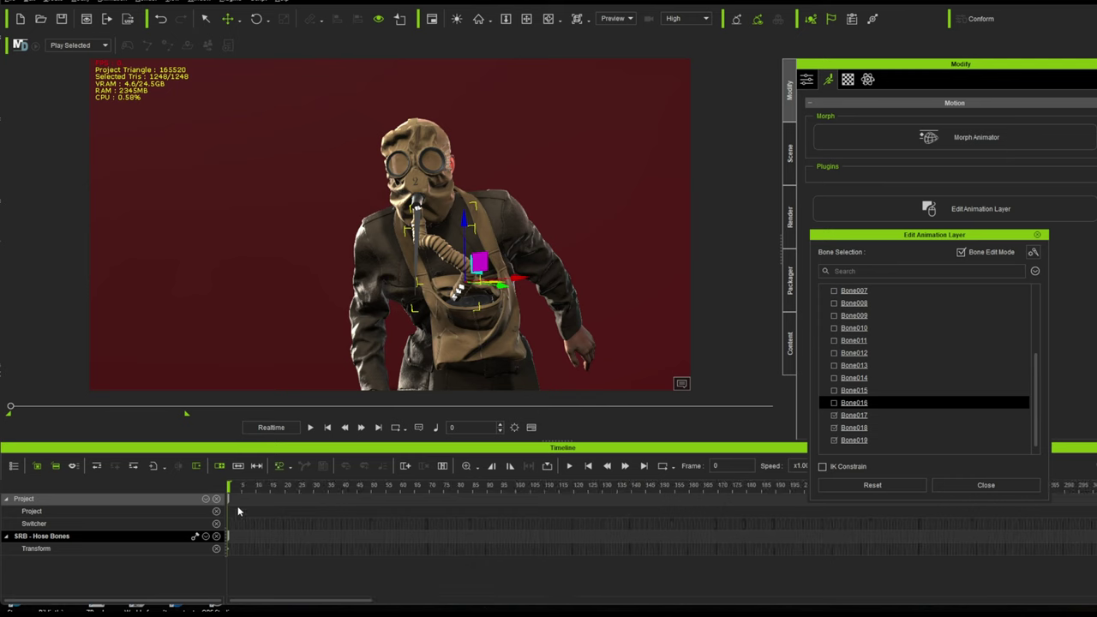
scroll(240, 511, "down", 3)
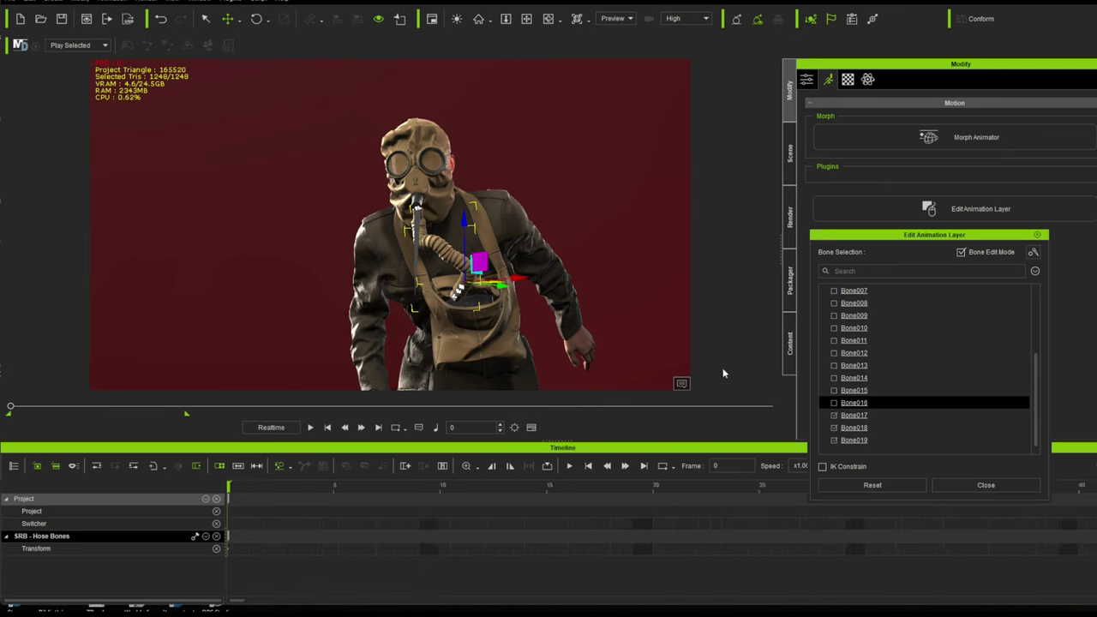
left_click(833, 428)
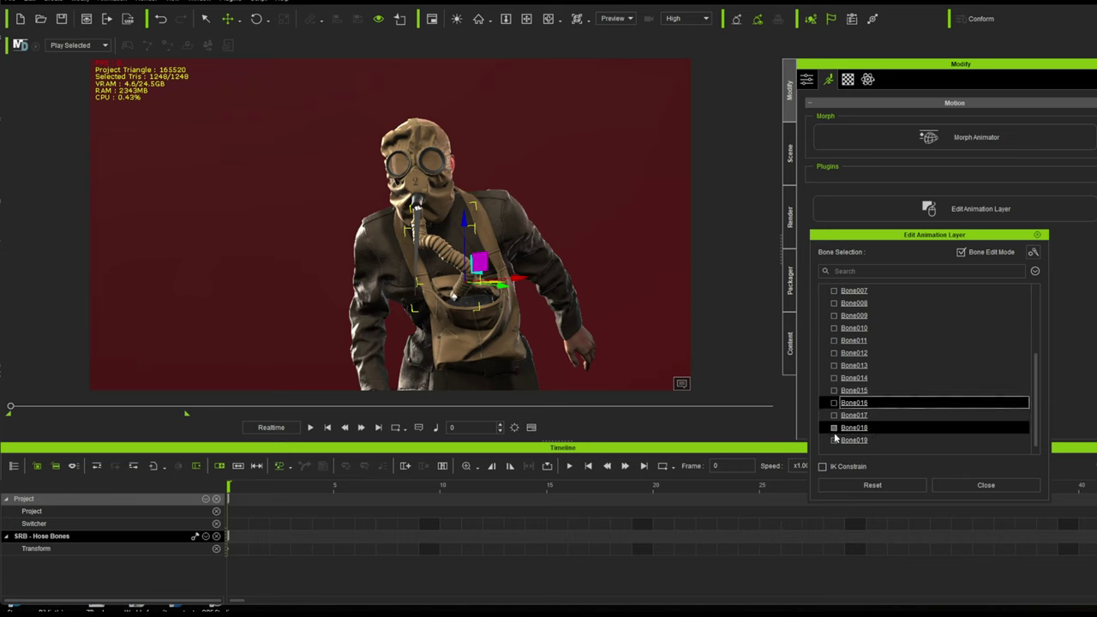
scroll(835, 420, "up", 3)
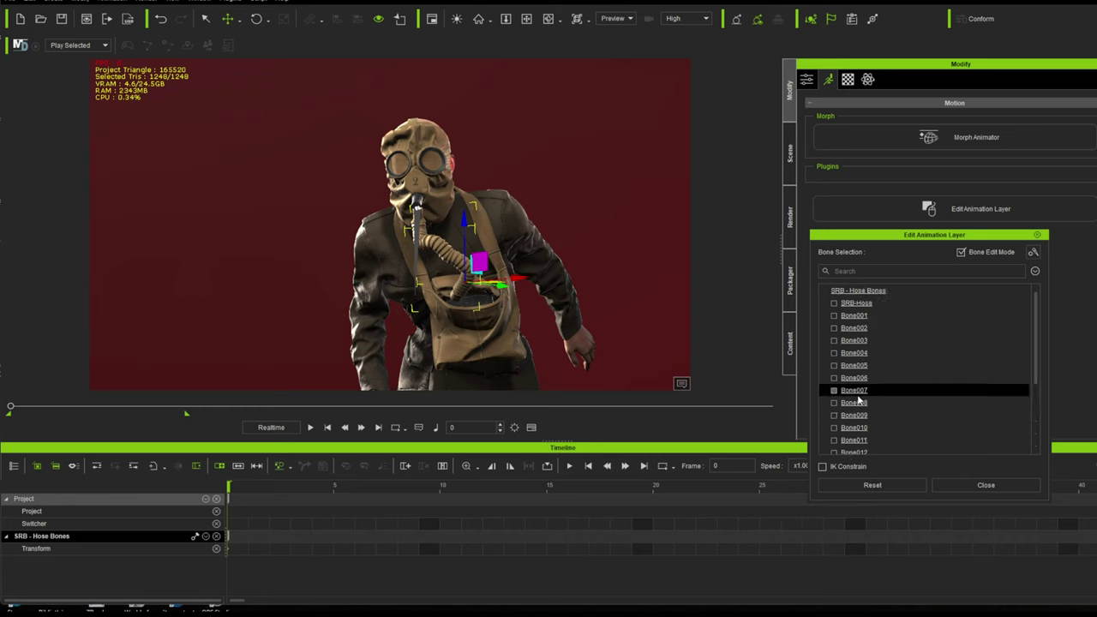
Step: Enable only every third hose bone: Bone003, Bone006, Bone009, Bone012, Bone015 and Bone018
left_click(833, 341)
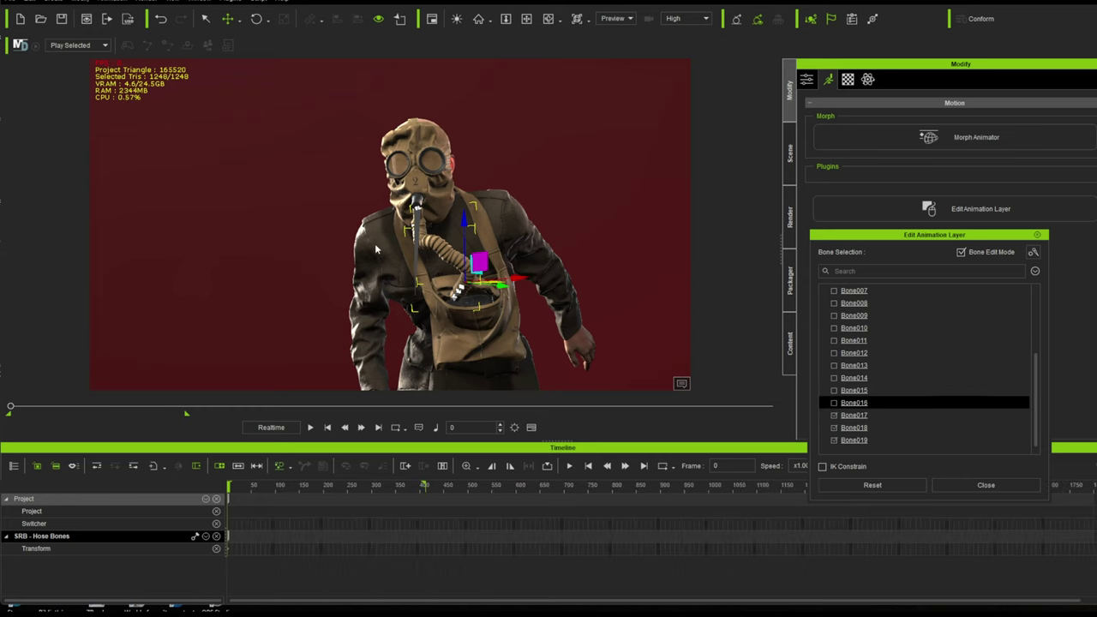
scroll(240, 513, "up", 10, "ctrl")
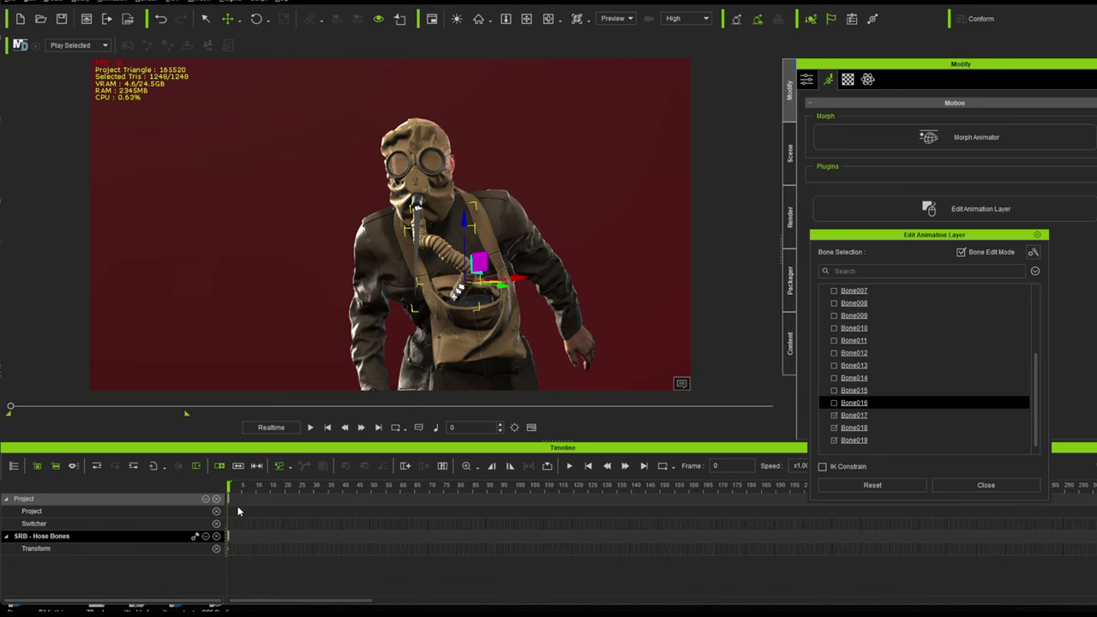
scroll(833, 377, "up", 3)
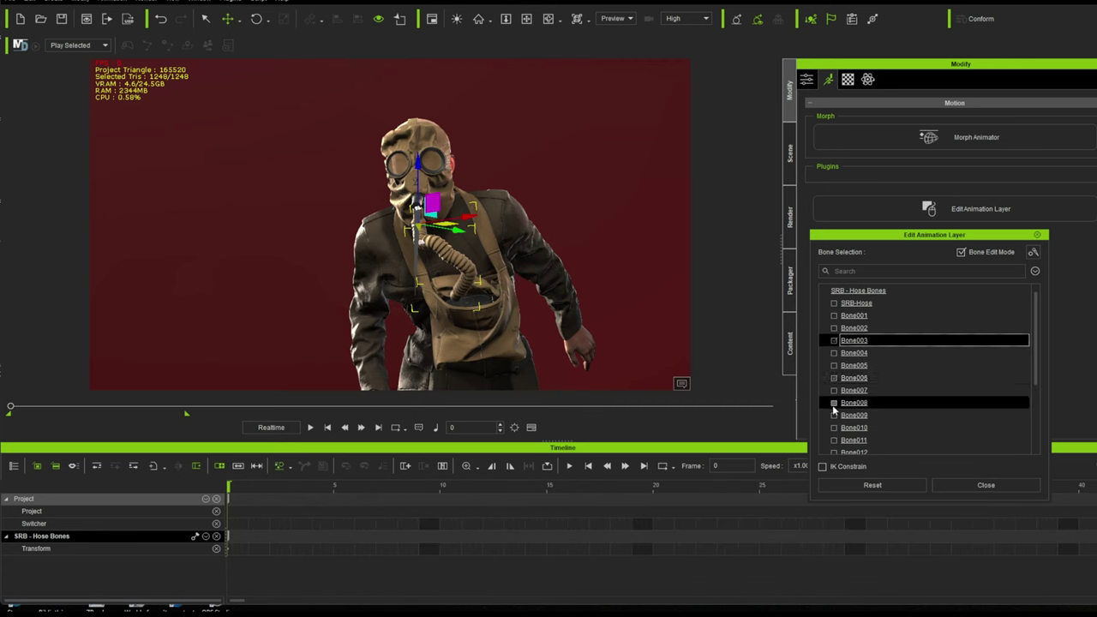
left_click(838, 415)
scroll(839, 411, "down", 4)
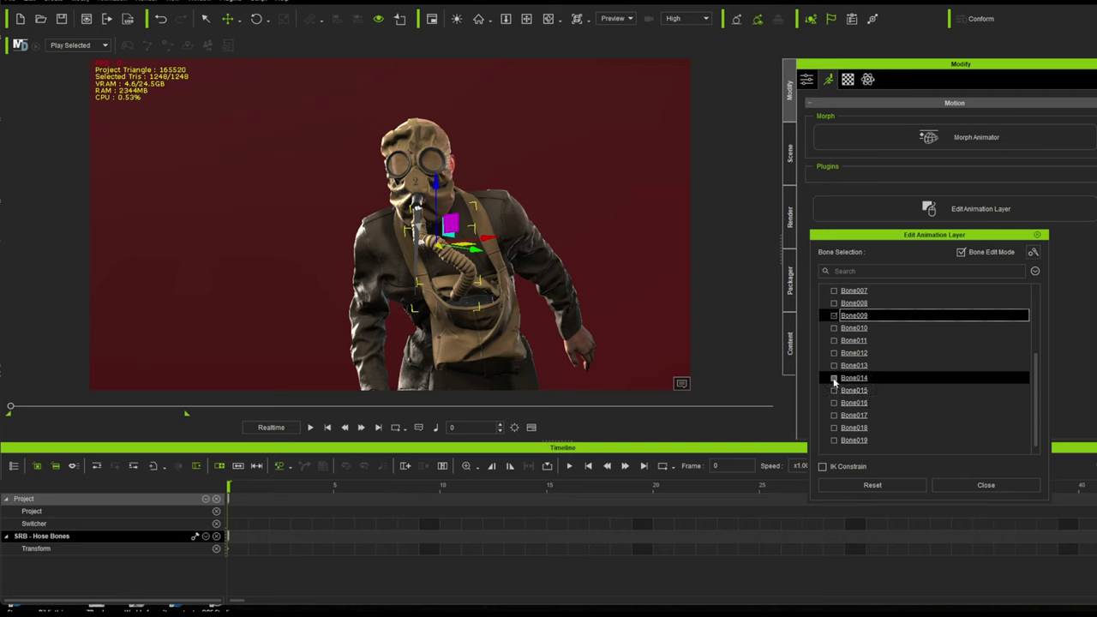
left_click(833, 353)
left_click(834, 390)
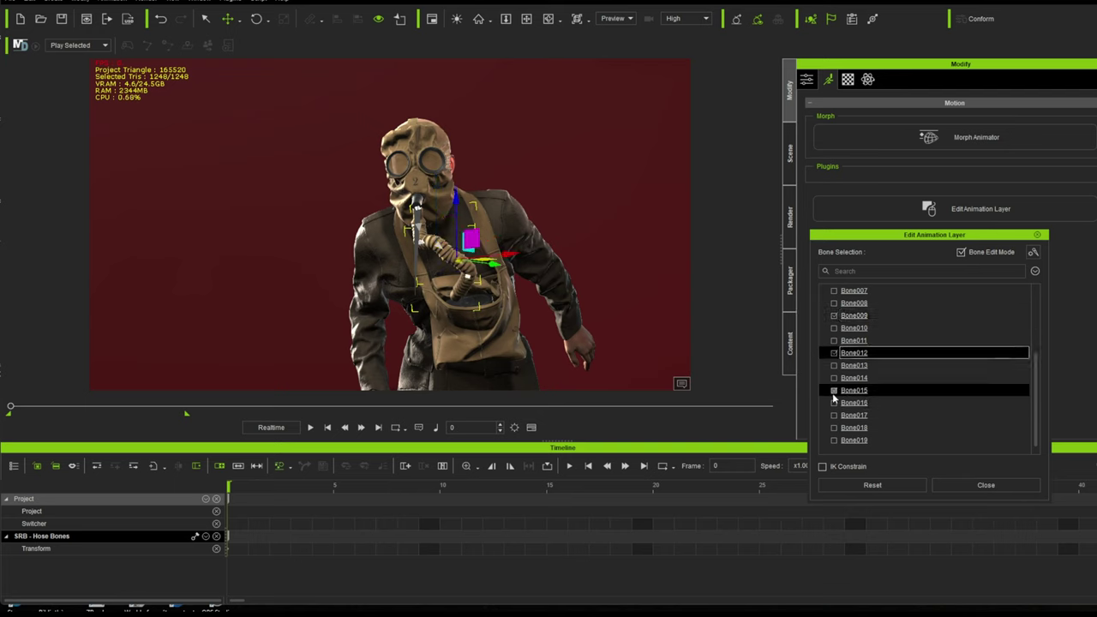
left_click(834, 428)
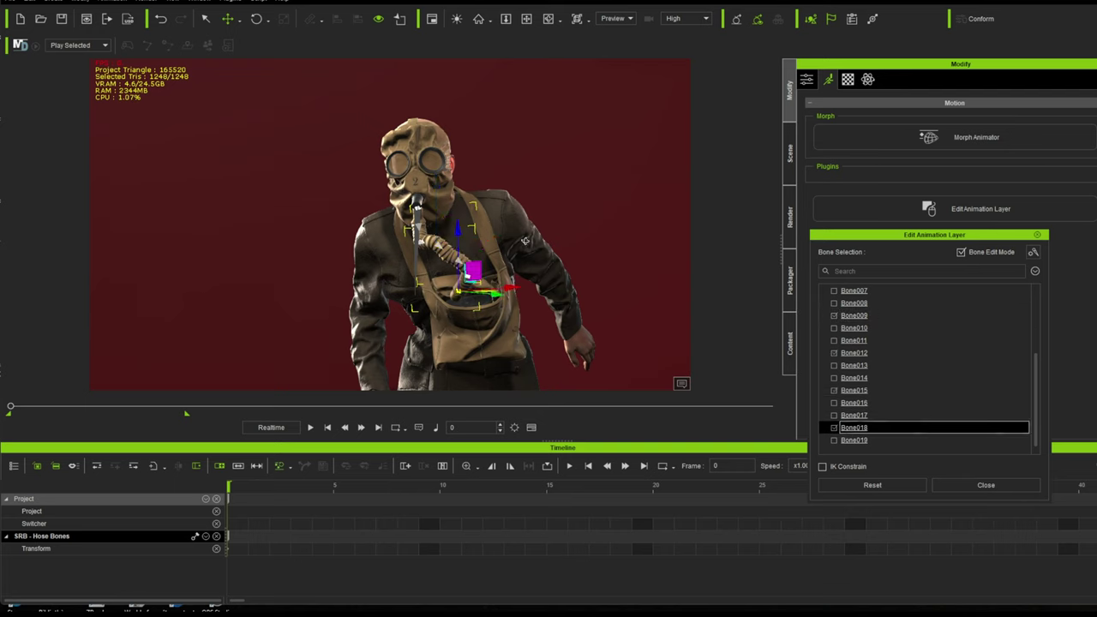
Step: Target the Animation Layer track of SRB - Hose Bones and key Bone003, Bone006 and Bone009 at frame 0
right_click_drag(525, 241, 657, 221)
scroll(541, 240, "up", 4)
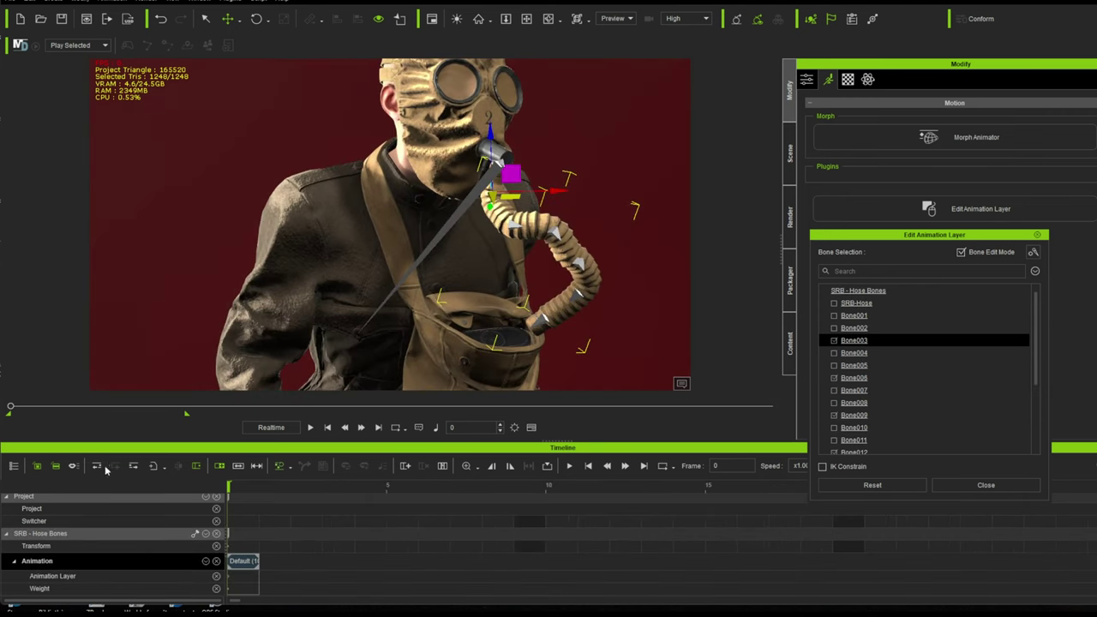
left_click(71, 578)
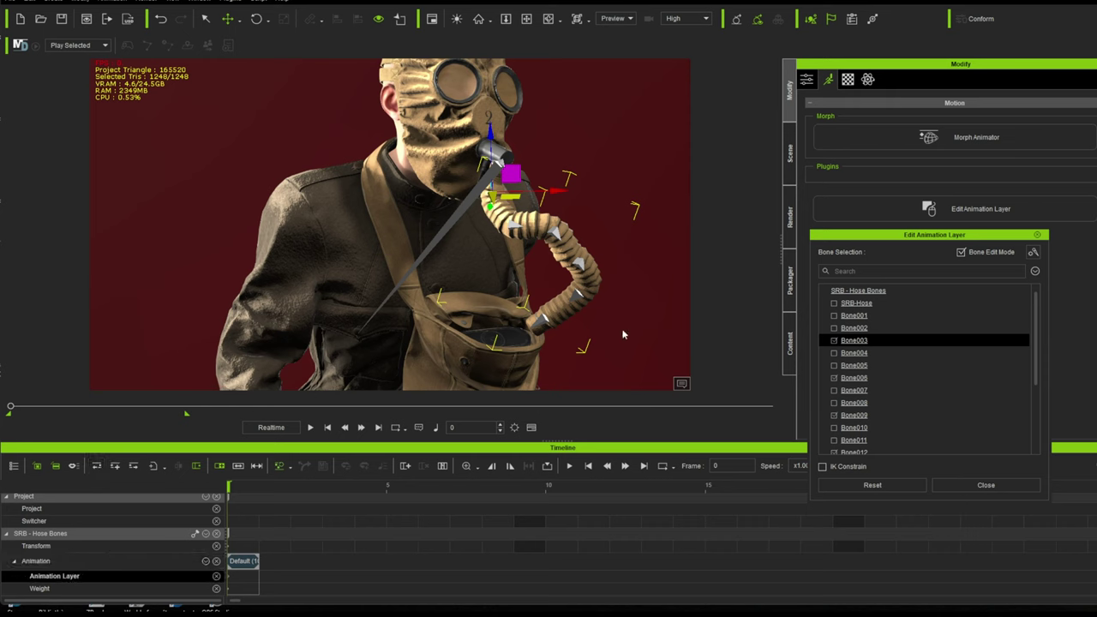
left_click(851, 378)
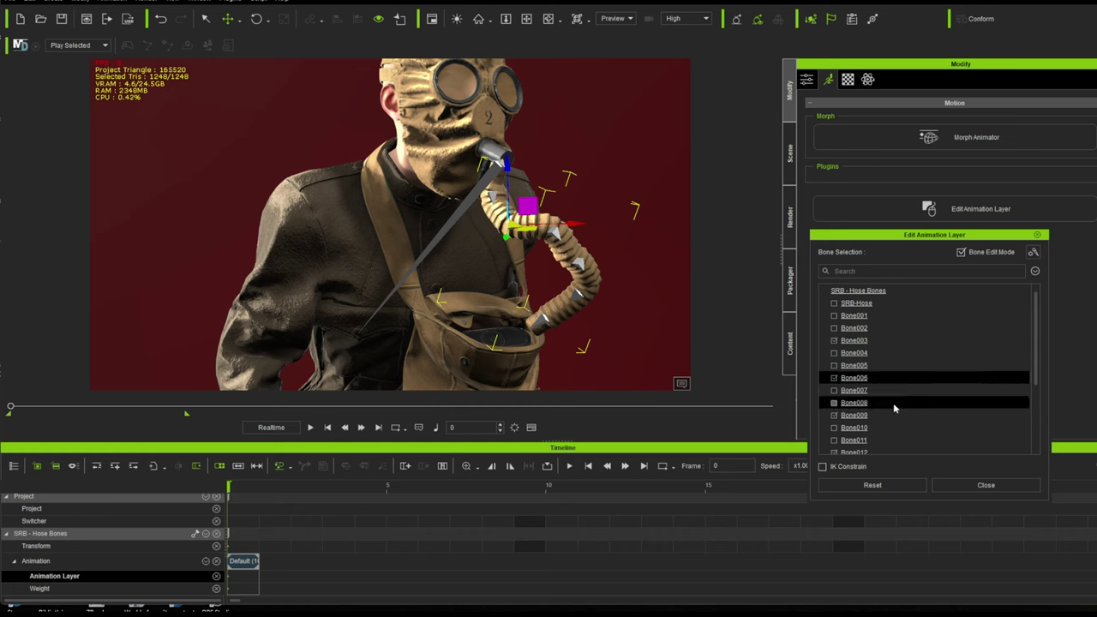
left_click(848, 415)
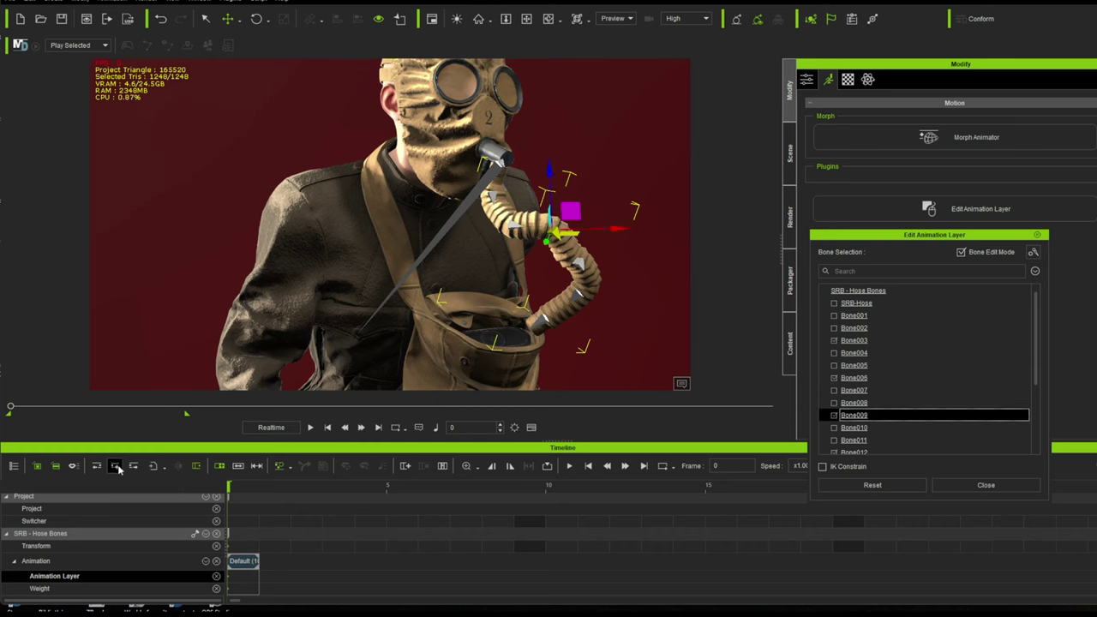
Step: Add frame 0 animation layer keys for Bone012, Bone015 and Bone018
scroll(896, 408, "down", 3)
left_click(854, 379)
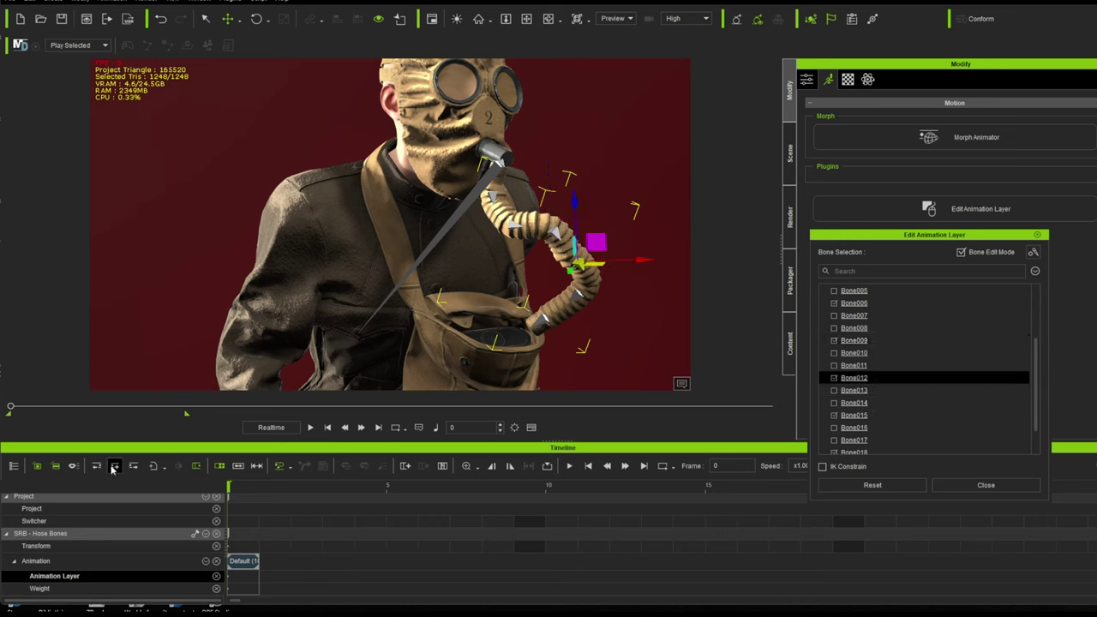
left_click(854, 416)
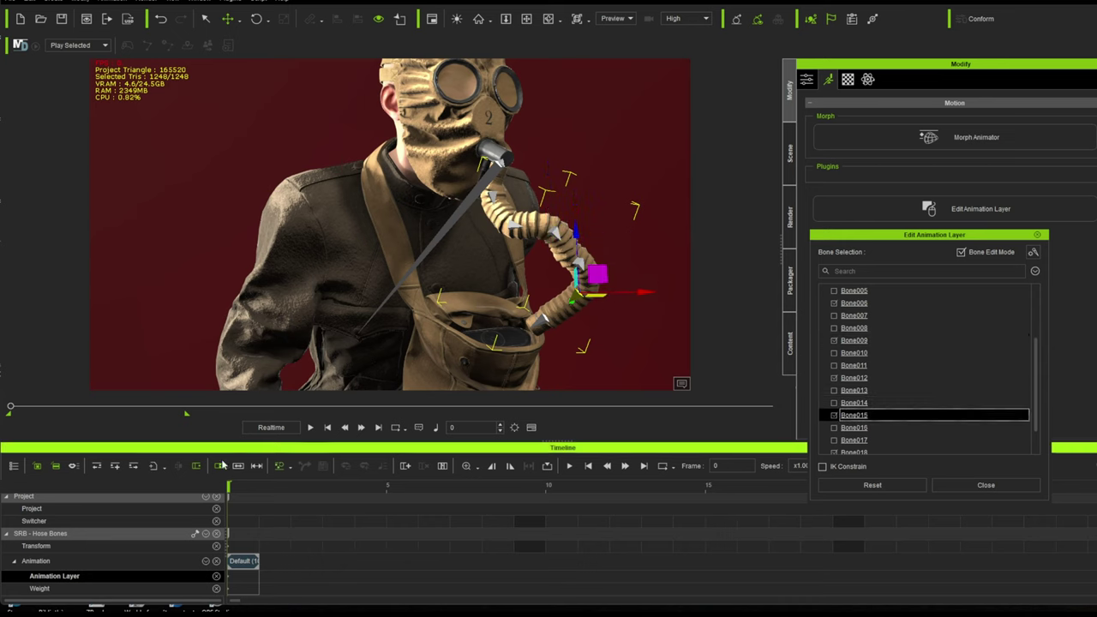
left_click(115, 467)
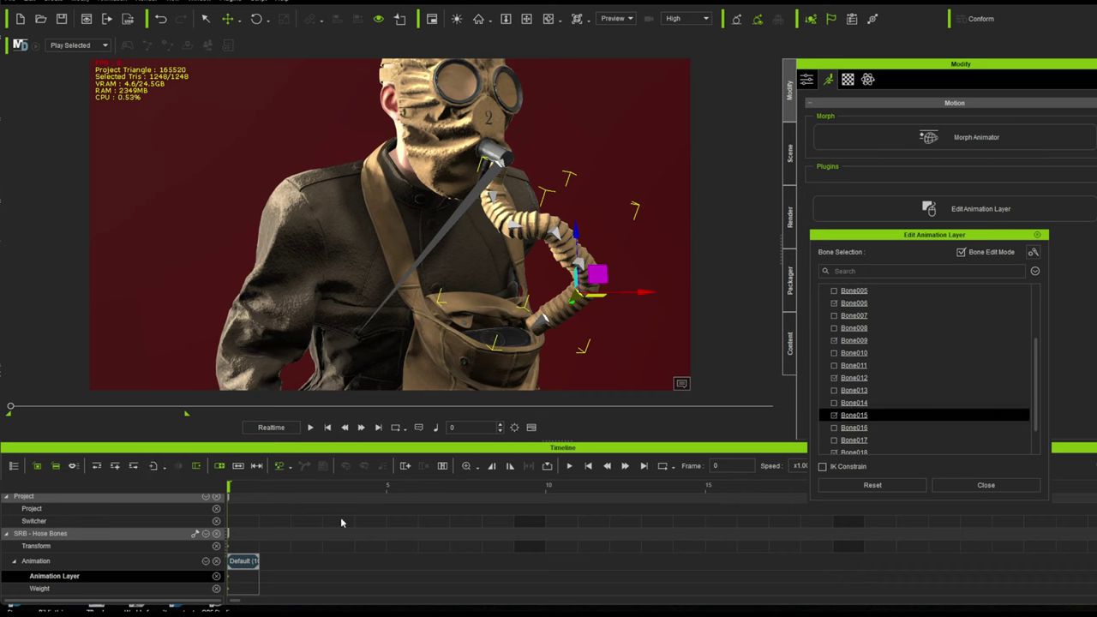
scroll(878, 429, "down", 1)
left_click(864, 428, "ctrl")
left_click(856, 428)
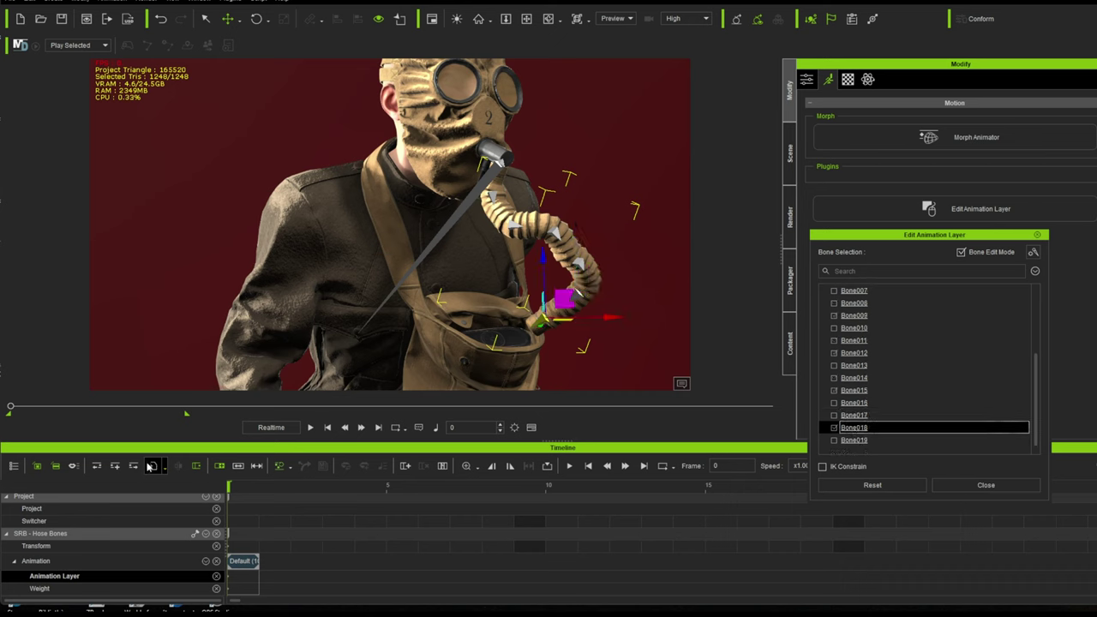
left_click(114, 467)
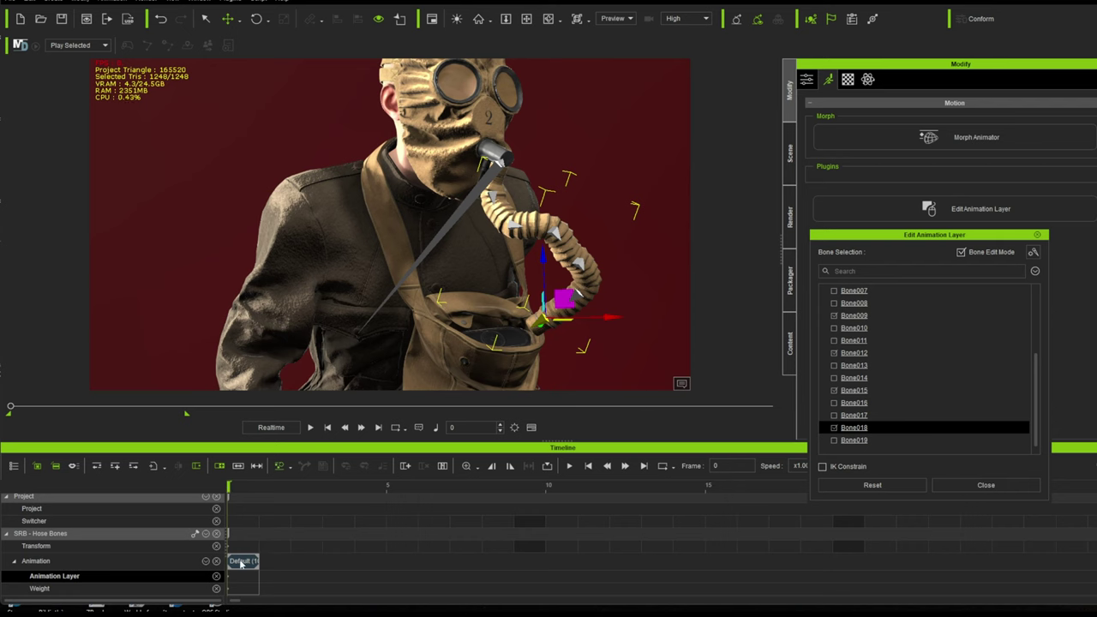
Step: Rotate Bone003 at frame 0 to swing the hose inward from the mask toward the chest
scroll(237, 565, "up", 2)
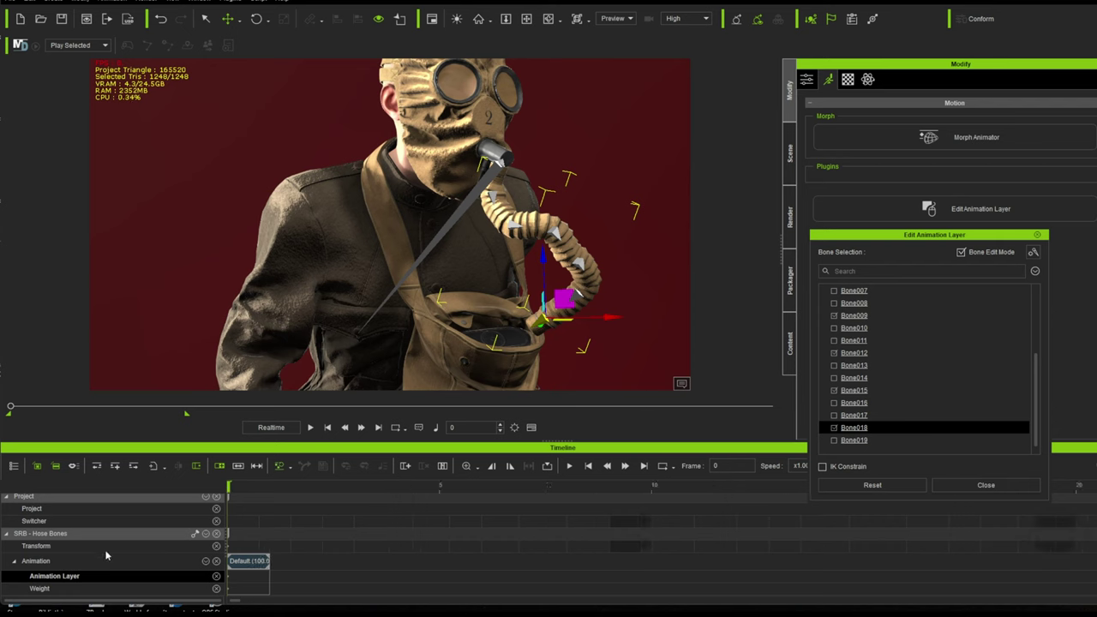
left_click(56, 564)
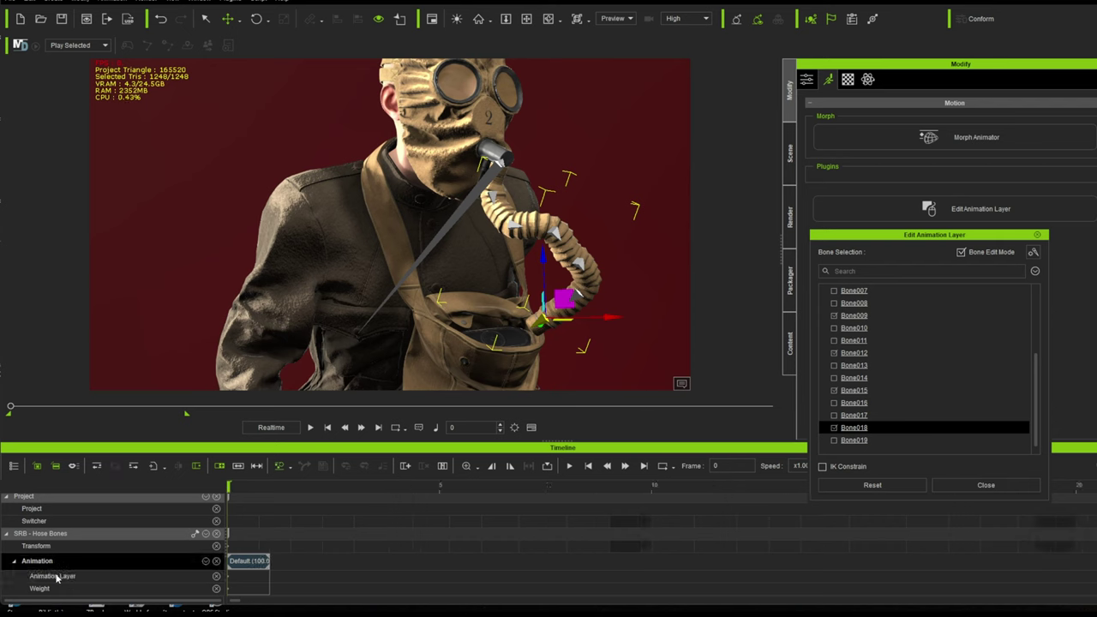
left_click(56, 576)
left_click(60, 561)
scroll(862, 317, "up", 3)
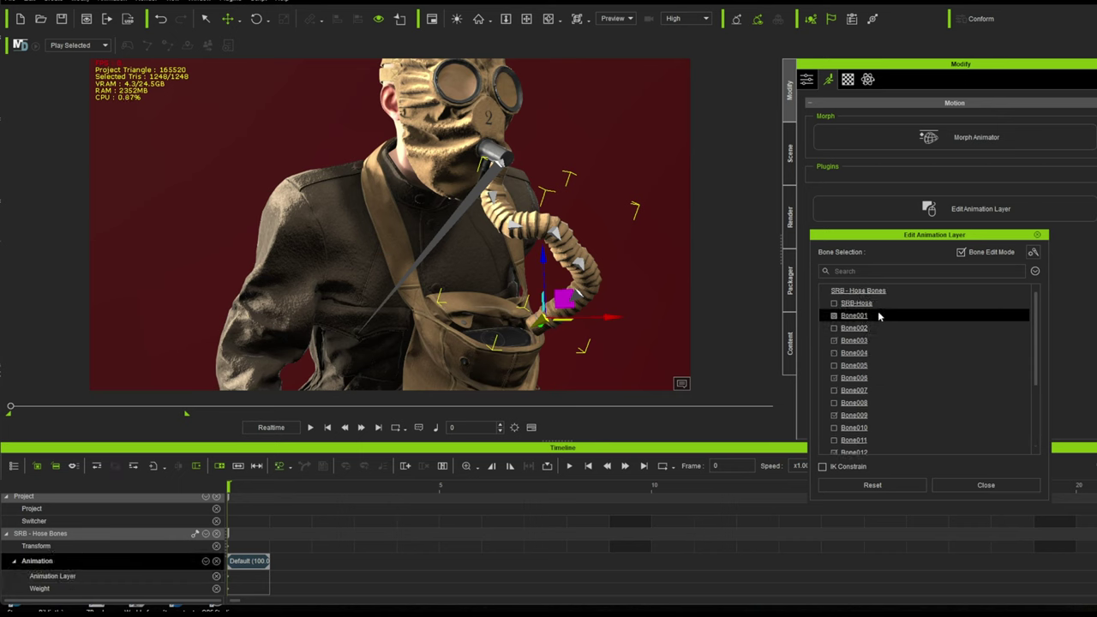
left_click(853, 341)
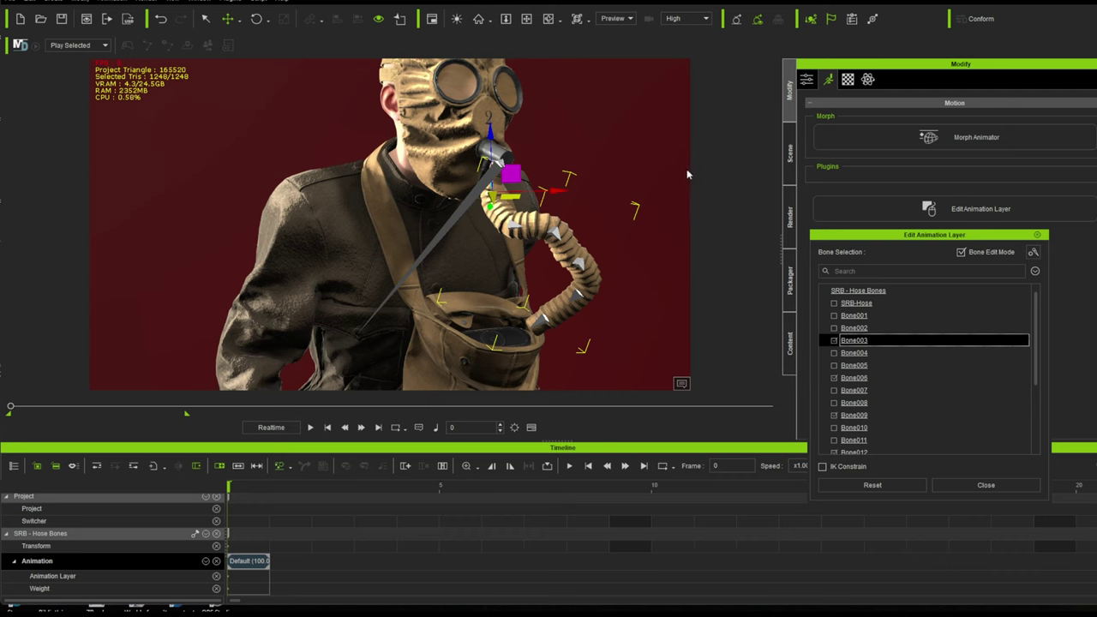
left_click(256, 20)
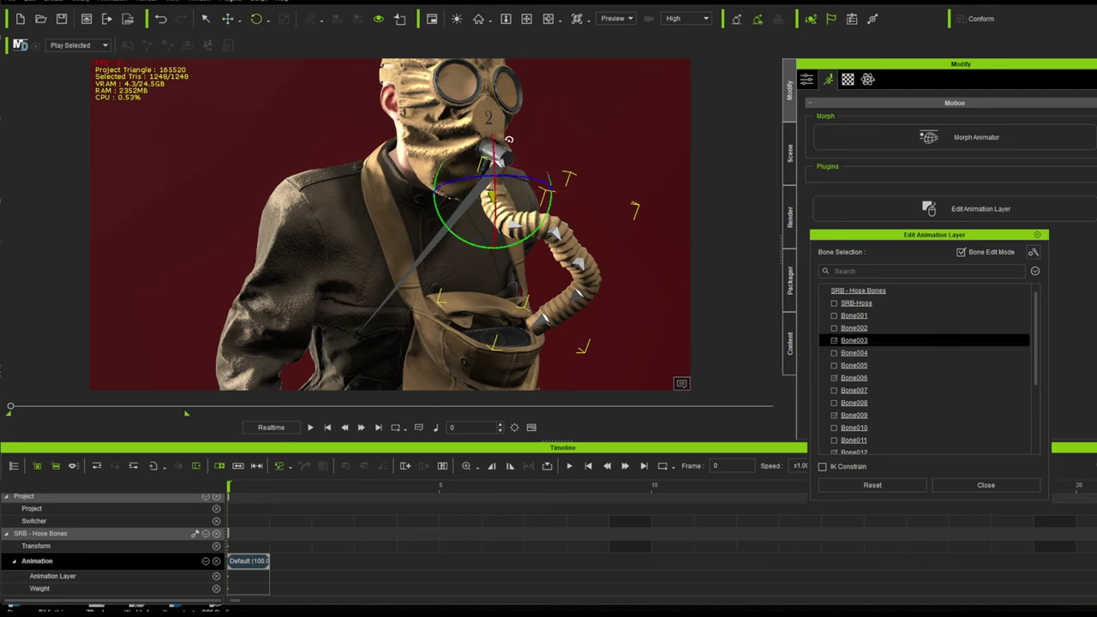
left_click_drag(553, 200, 558, 269)
Step: Rotate the middle hose bones, including Bone006, at frame 0 to bend the hose down toward the bag
left_click(507, 227)
left_click(542, 246)
left_click(556, 276)
left_click(508, 228)
left_click_drag(541, 215, 555, 218)
Step: Refine the rotations of Bone003, Bone006 and the lower hose bones at frame 0 to bring the hose closer to the body
left_click(493, 196)
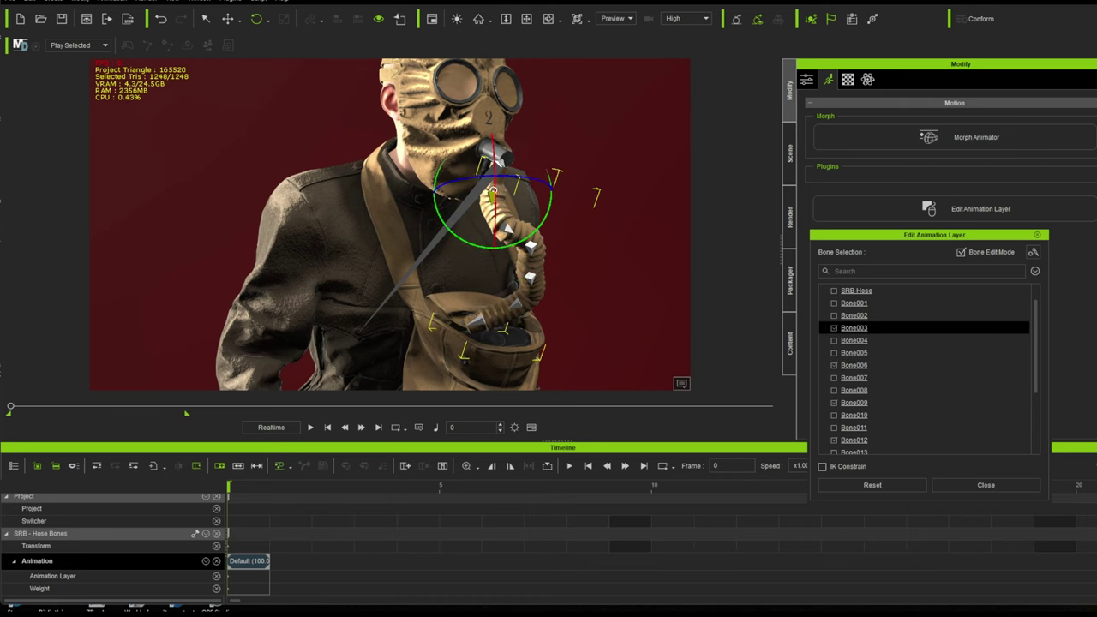
left_click_drag(494, 189, 498, 189)
left_click(532, 277)
left_click_drag(509, 267, 490, 267)
left_click(545, 299)
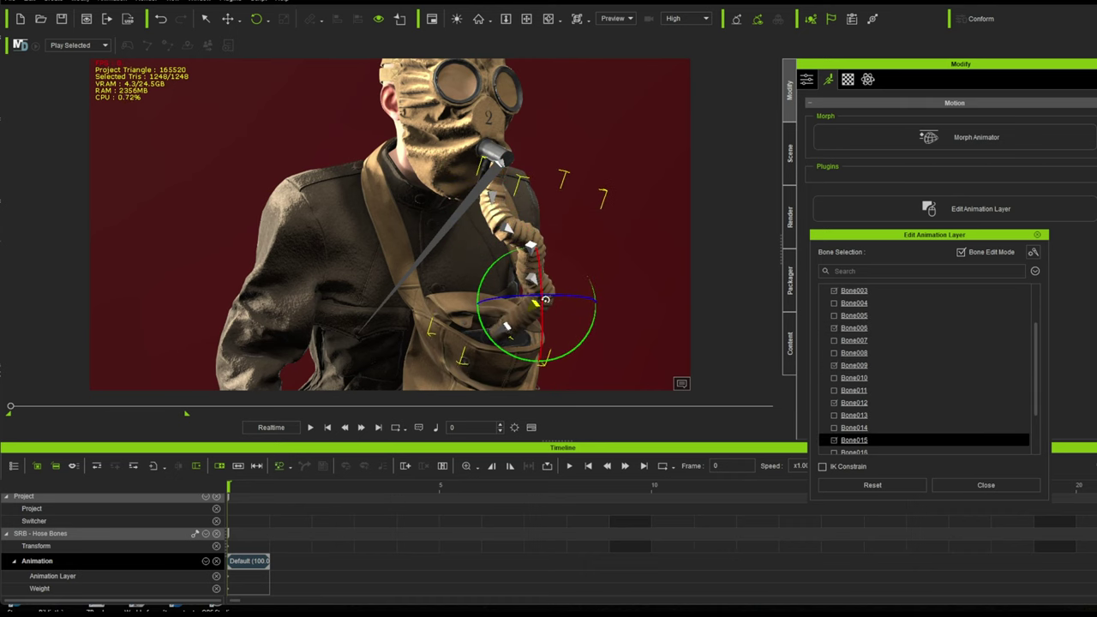
left_click(507, 329)
left_click(508, 229)
left_click_drag(546, 215, 527, 212)
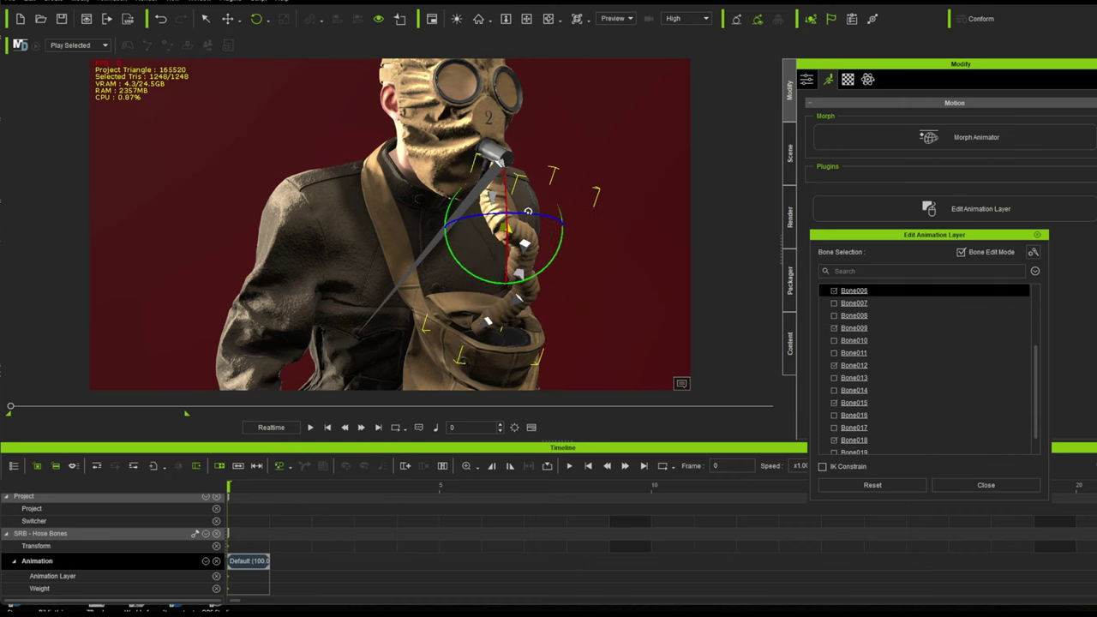
Step: Rotate Bone003 and adjust the bones below it at frame 0 so the hose runs from the mask into the bag
left_click(494, 197)
left_click_drag(493, 171, 528, 215)
left_click(507, 229)
left_click(532, 265)
left_click(526, 303)
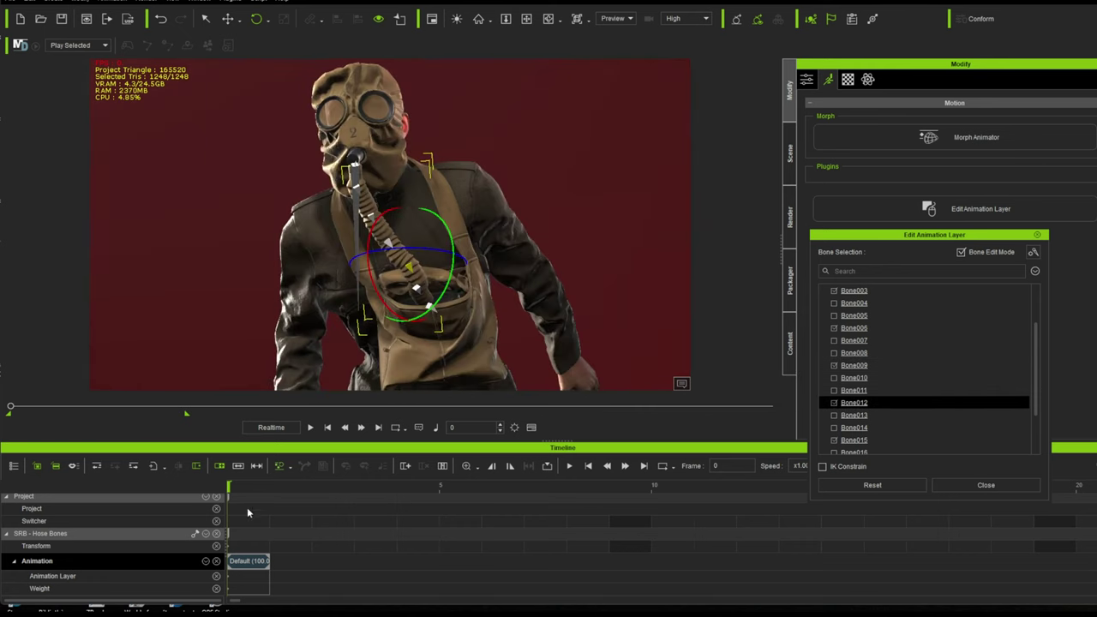
Step: Go to frame 5 and rotate Bone012, Bone015 and Bone018 to tuck the hose end into the bag
left_click_drag(230, 488, 447, 489)
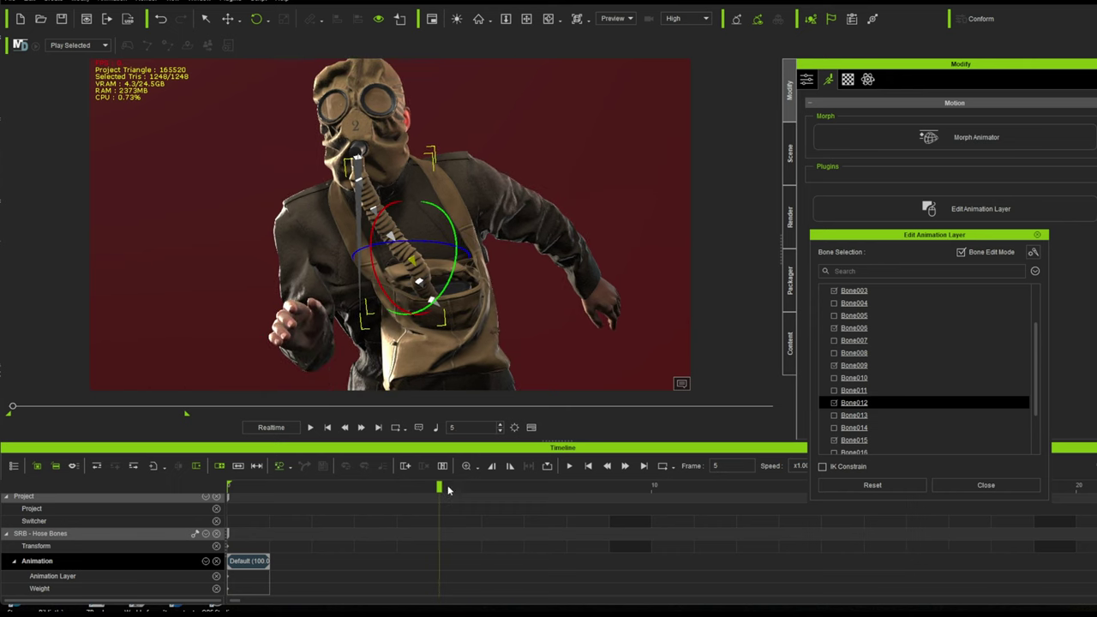
middle_click_drag(463, 347, 473, 316)
scroll(473, 316, "up", 3)
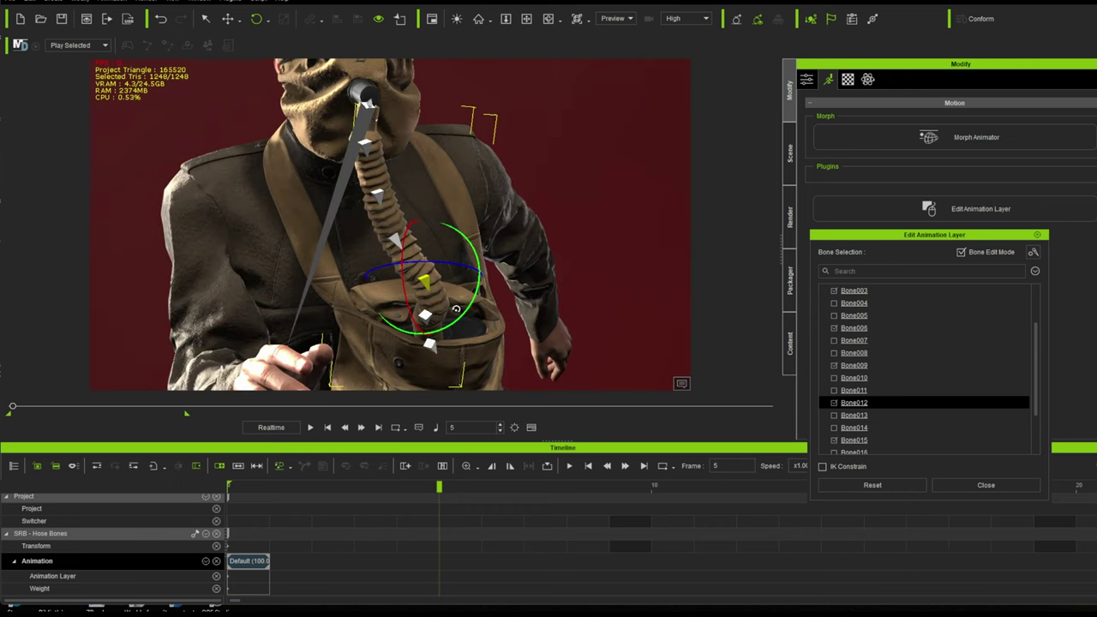
left_click_drag(401, 283, 425, 307)
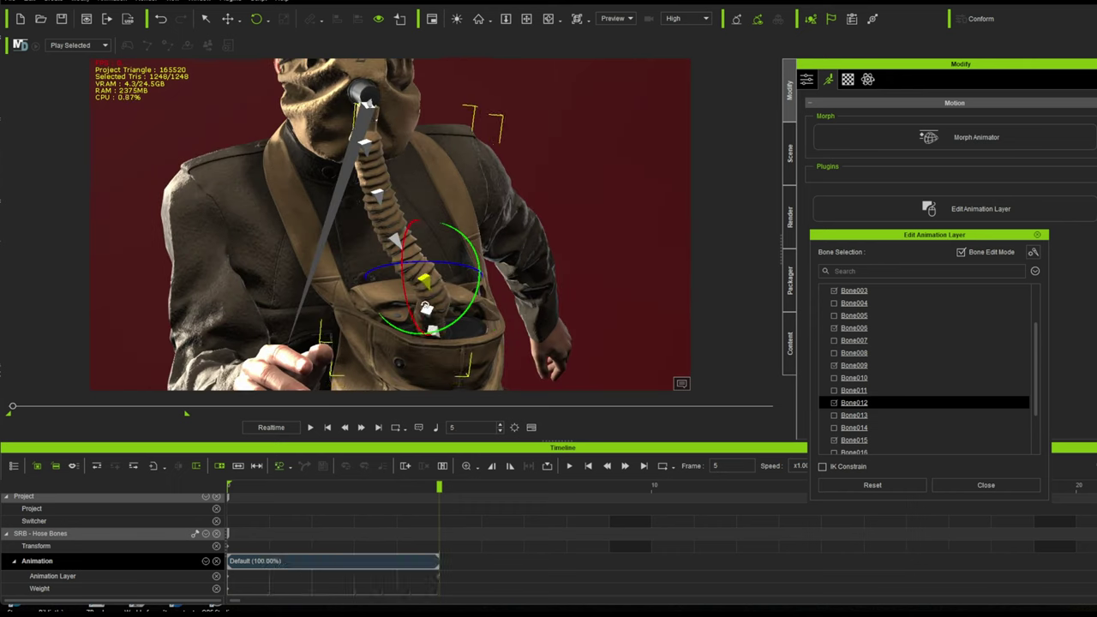
left_click(427, 309)
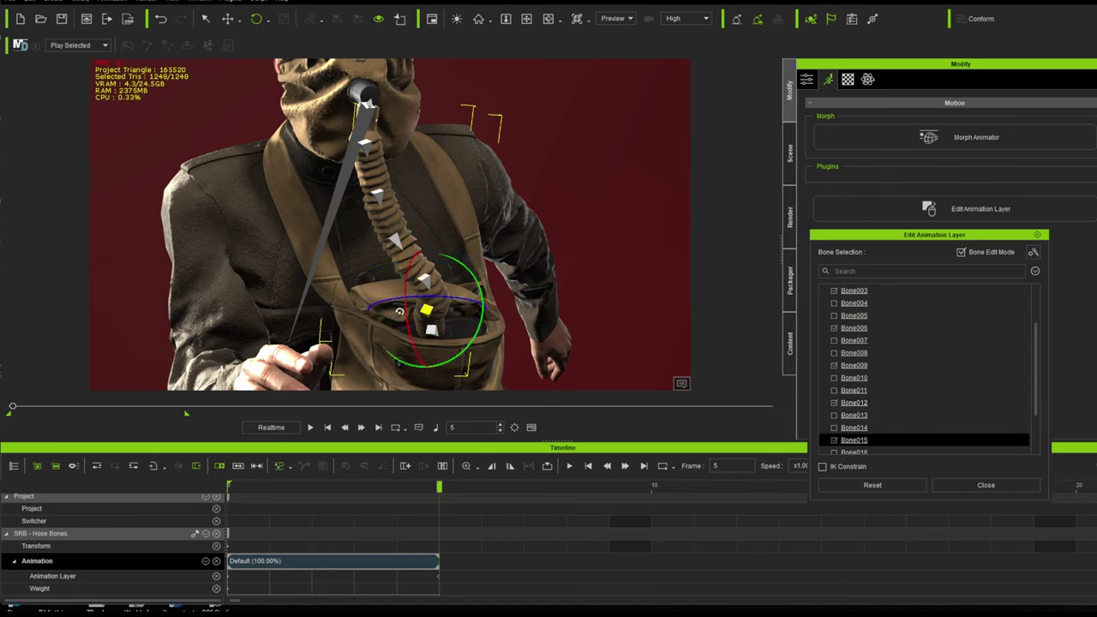
left_click(431, 328)
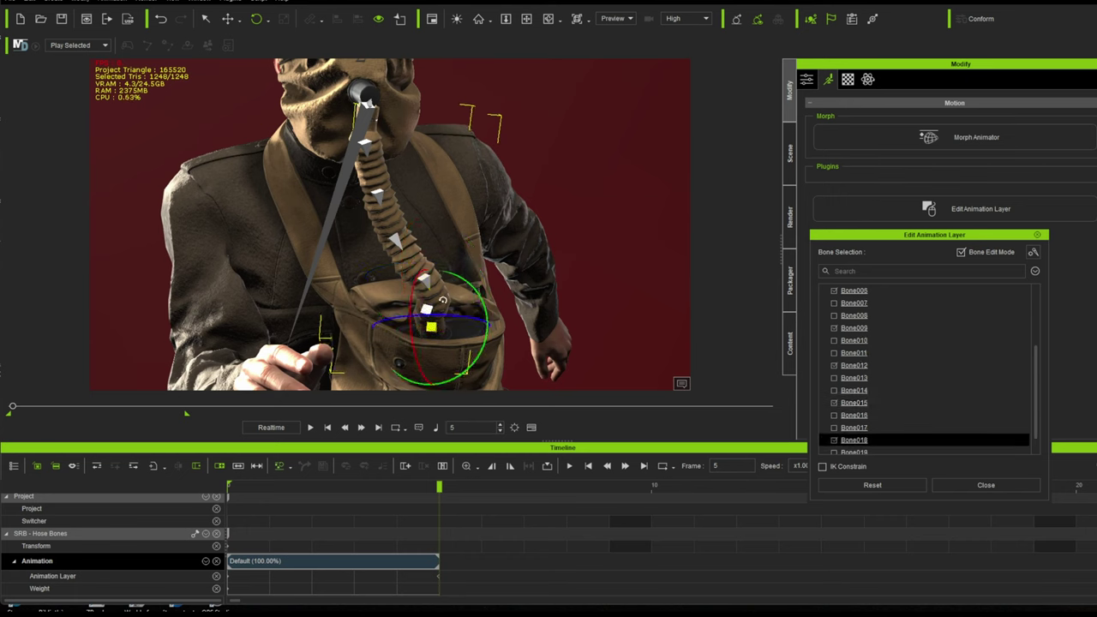
Step: Rotate Bone009 and Bone006 at frame 5 to shape the middle of the hose against the chest
left_click(396, 244)
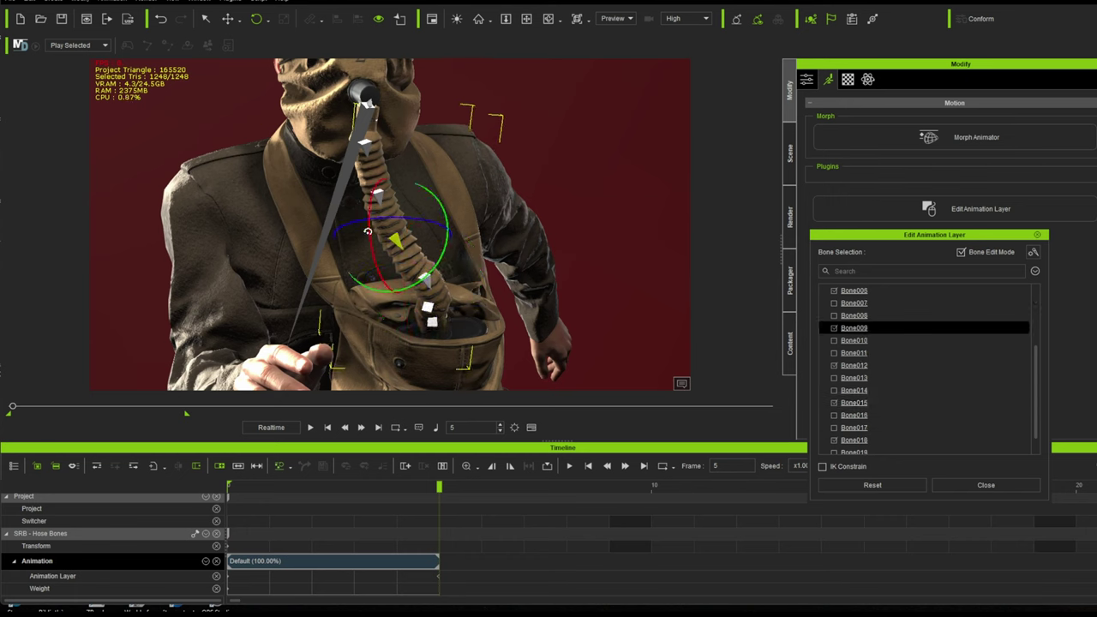
left_click(376, 196)
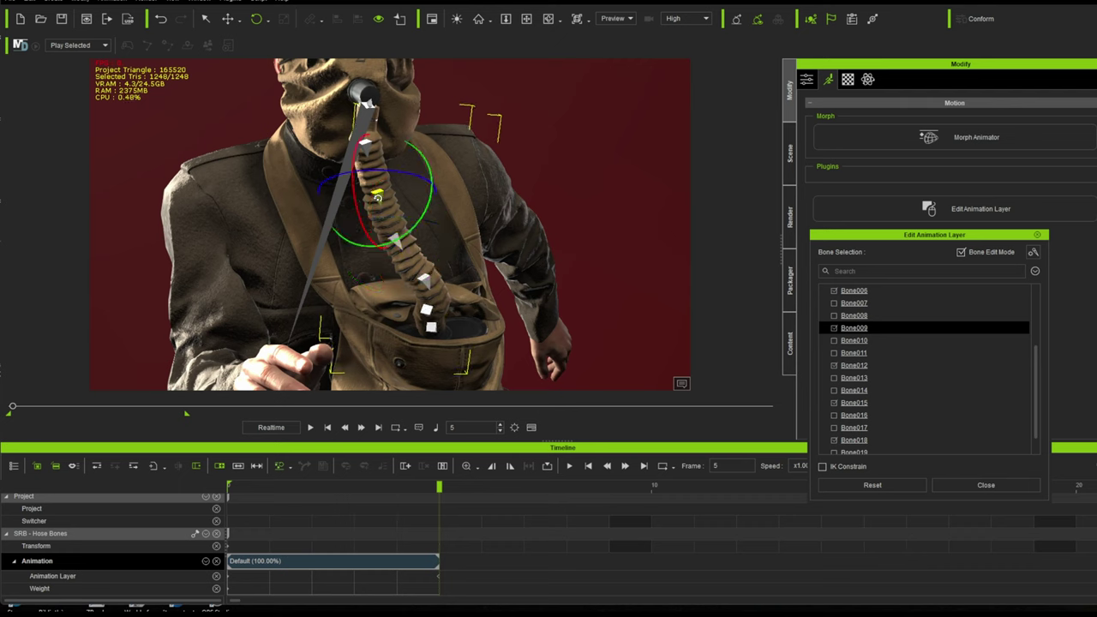
left_click_drag(353, 192, 392, 215)
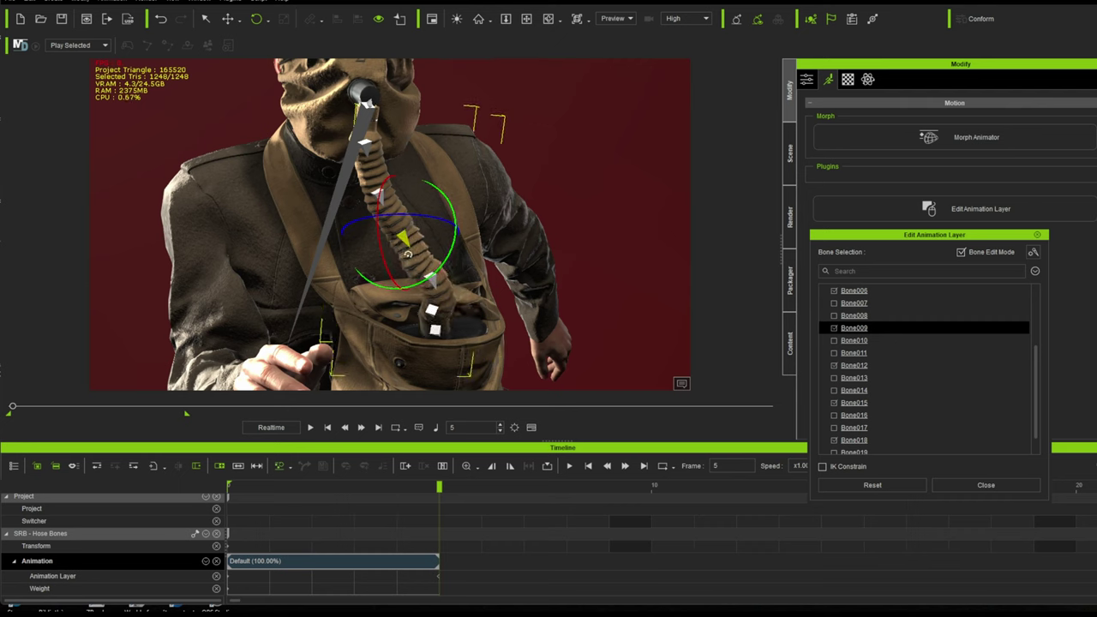
Step: Go to frame 10 and rotate Bone006 and Bone009 to follow the soldier's turned torso
left_click_drag(443, 487, 662, 485)
right_click_drag(598, 377, 399, 340)
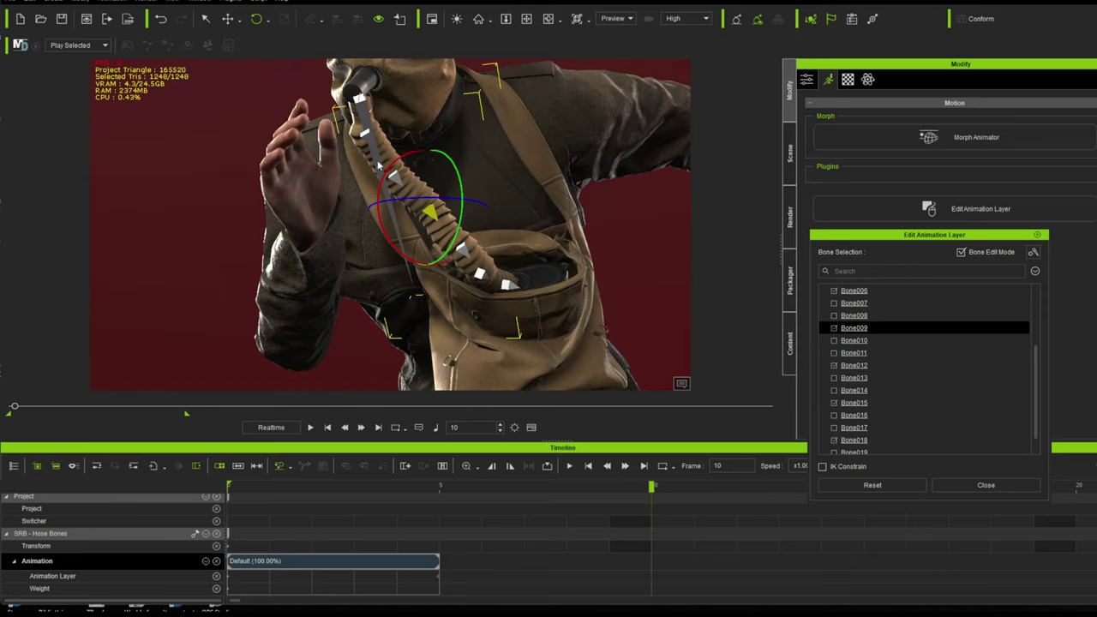
left_click(397, 178)
mouse_move(346, 193)
left_mouse_down()
mouse_move(382, 203)
mouse_move(375, 238)
left_mouse_up()
left_click(424, 219)
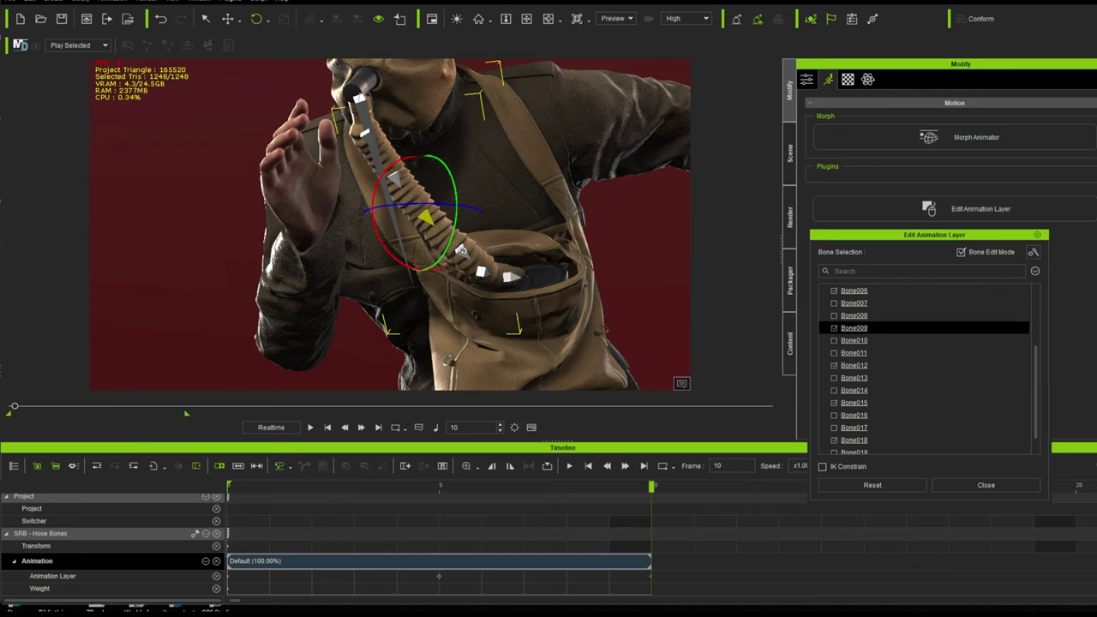
Step: Rotate Bone012, Bone015 and Bone018 at frame 10 to guide the hose end into the bag opening
left_click(461, 249)
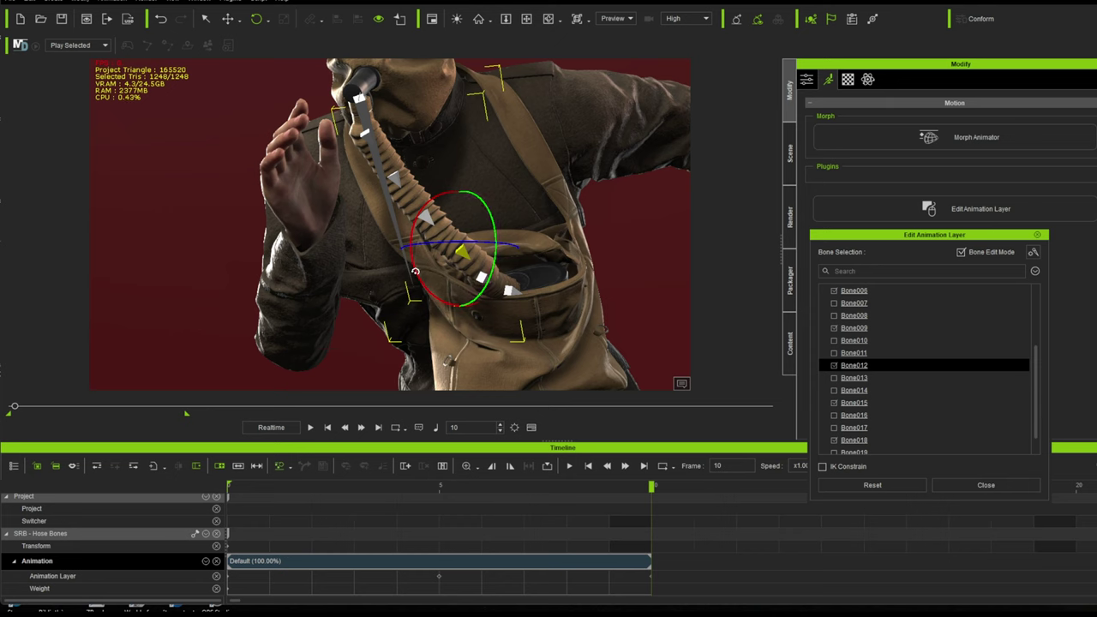
left_click(481, 274)
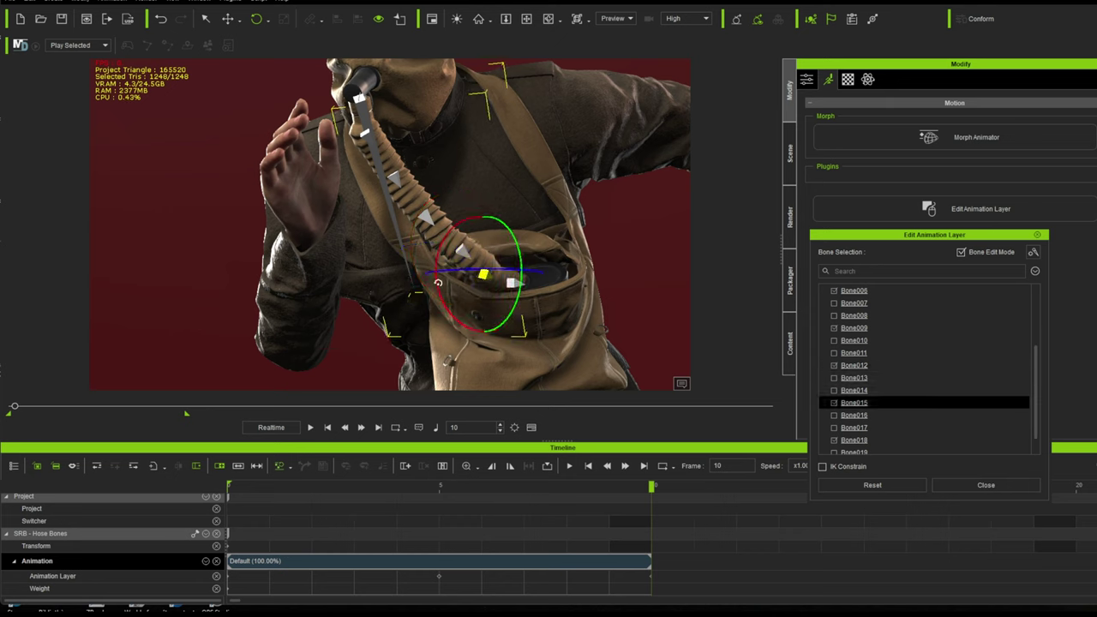
left_click(512, 279)
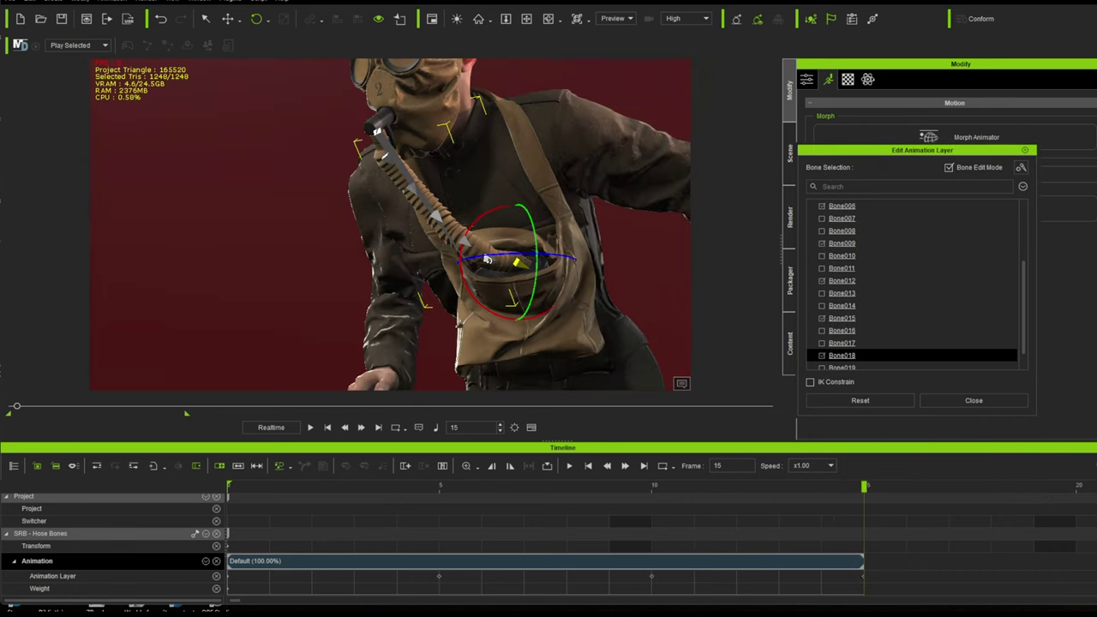
Step: Rotate Bone009 and Bone012 at frame 15 to align the middle and lower hose with the bag
left_click(456, 186)
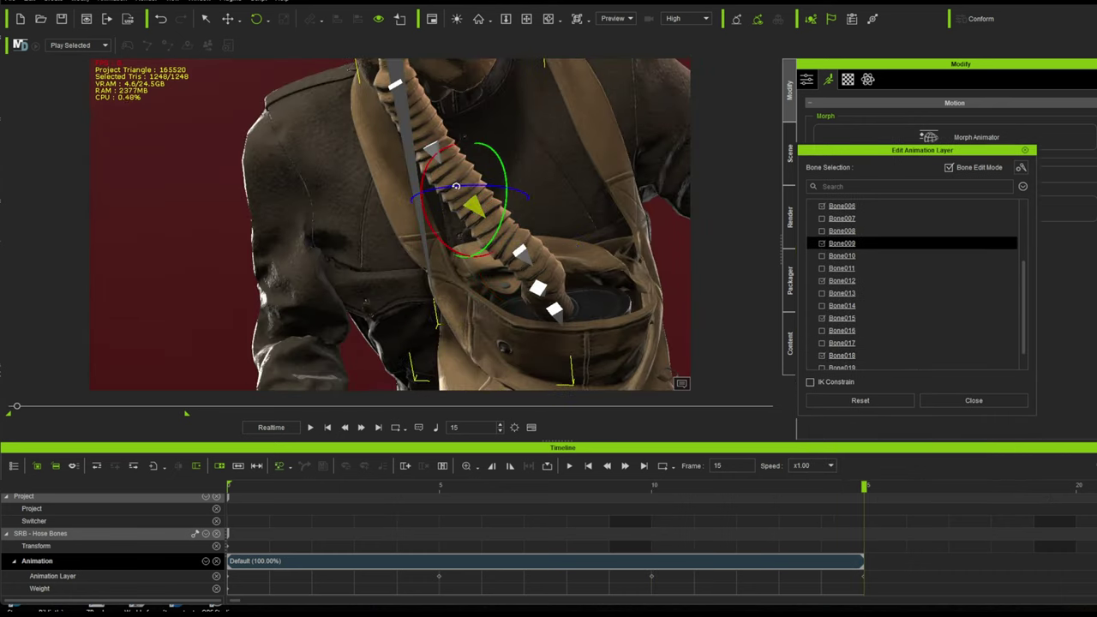
left_click(519, 256)
left_click_drag(471, 236, 476, 226)
Step: Advance to frame 30 and rotate Bone009 to adjust the middle of the hose
scroll(514, 244, "down", 5)
key("Right")
key("Right")
key("Right")
key("Right")
key("Right")
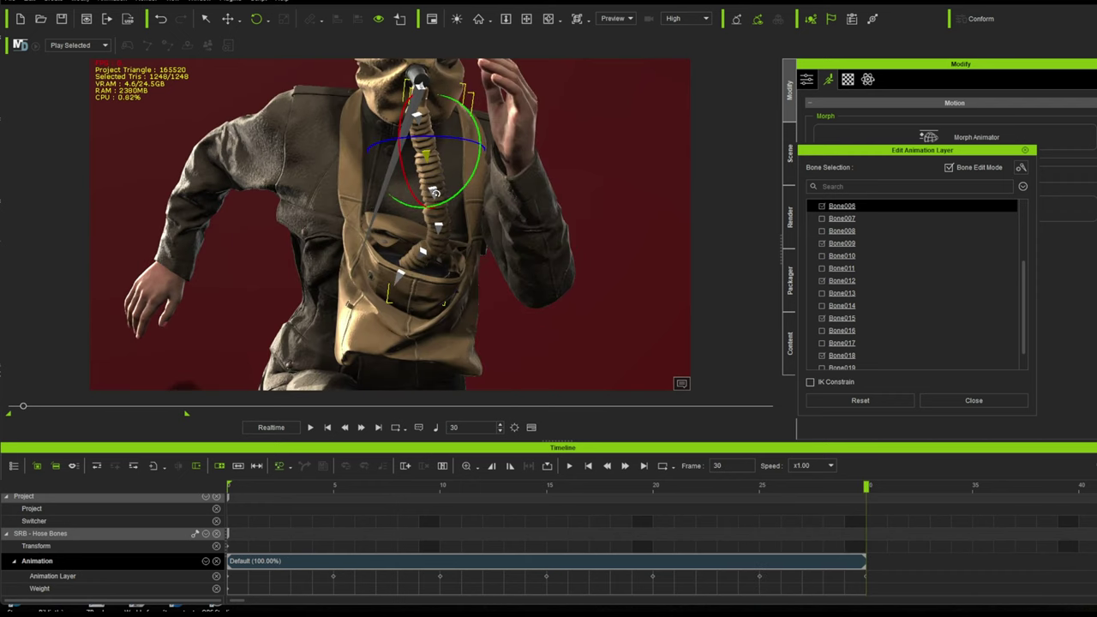
left_click(434, 193)
left_click_drag(484, 178, 486, 196)
Step: Rotate Bone012 and Bone015 at frame 30 to guide the lower hose into the bag opening
left_click(433, 233)
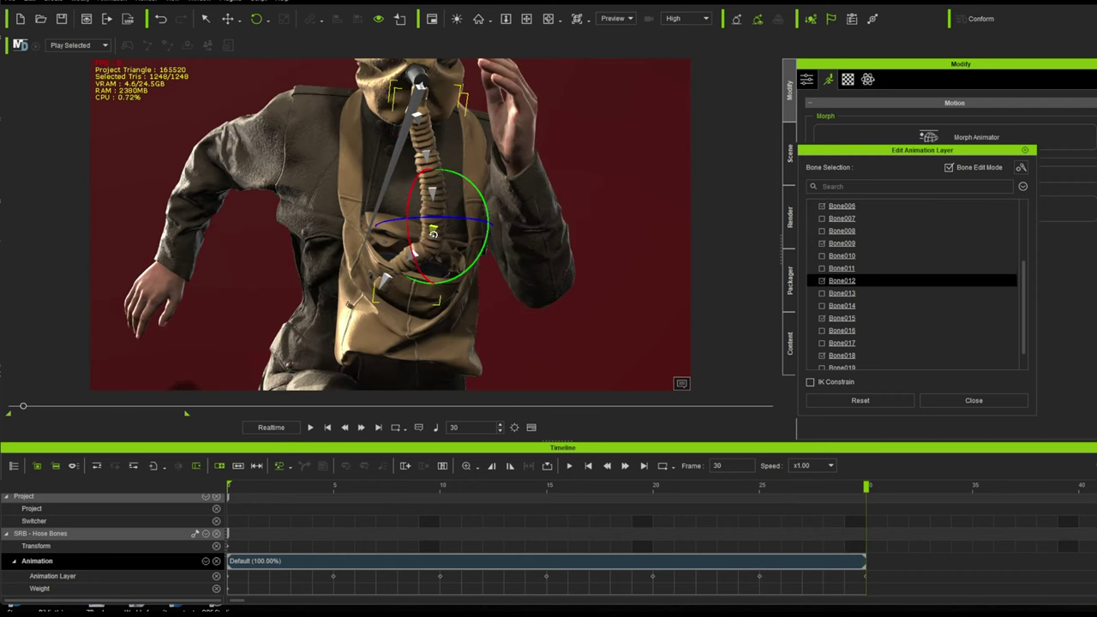
left_click_drag(419, 216, 419, 226)
left_click(421, 255)
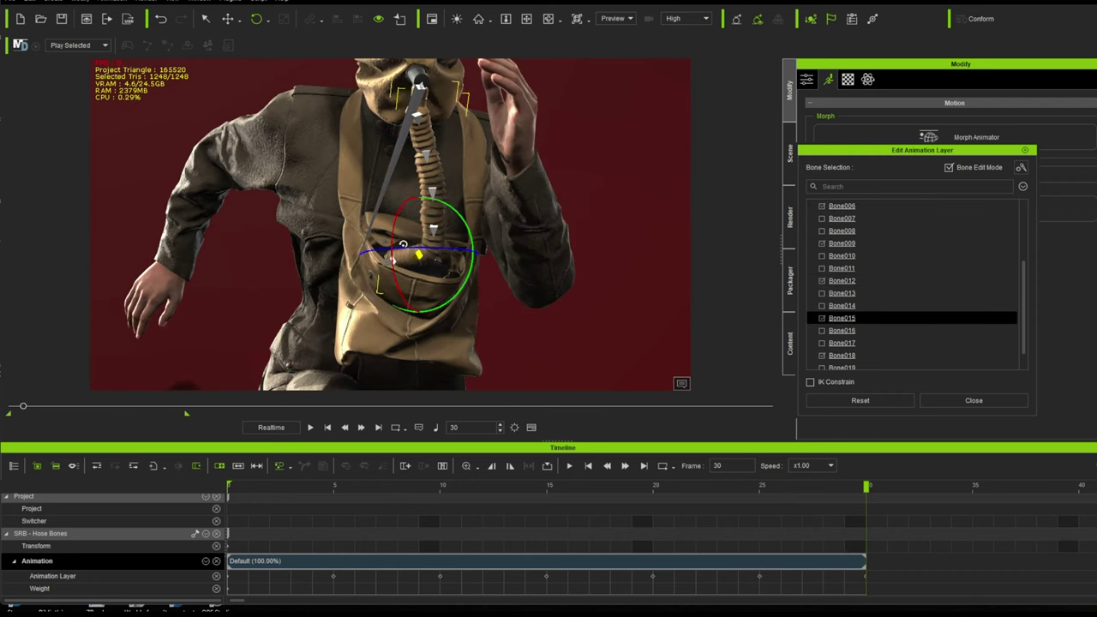
Step: Go to frame 35 and rotate Bone009 to line up the lower half of the hose with the bag
scroll(402, 244, "up", 6)
right_click_drag(477, 237, 438, 226)
scroll(543, 306, "down", 6)
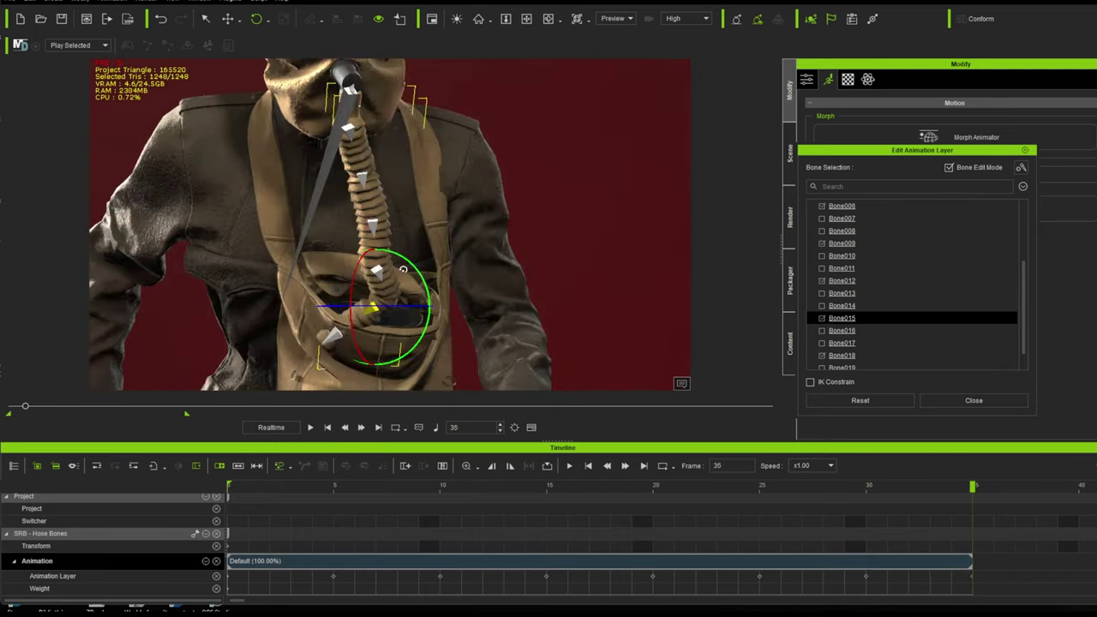
left_click(371, 227)
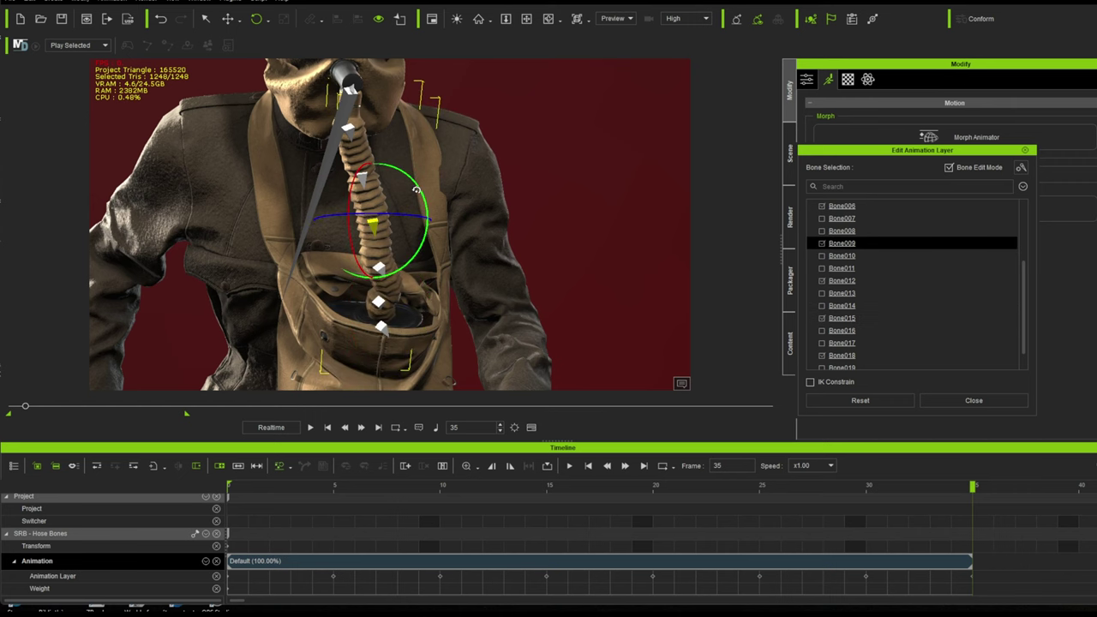
scroll(399, 240, "down", 2)
scroll(908, 495, "down", 4)
Step: Continue to frame 76 and rotate Bone009 to swing the hose end into the middle of the bag opening
left_click_drag(418, 486, 444, 487)
middle_click_drag(372, 282, 394, 259)
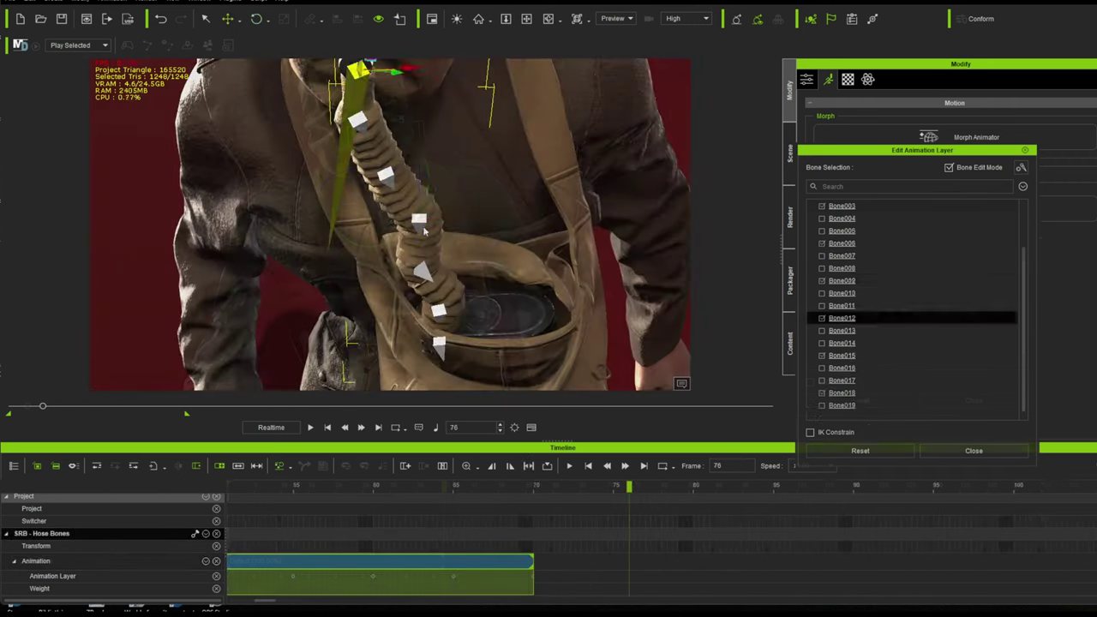
left_click(418, 219)
left_click_drag(459, 245, 463, 191)
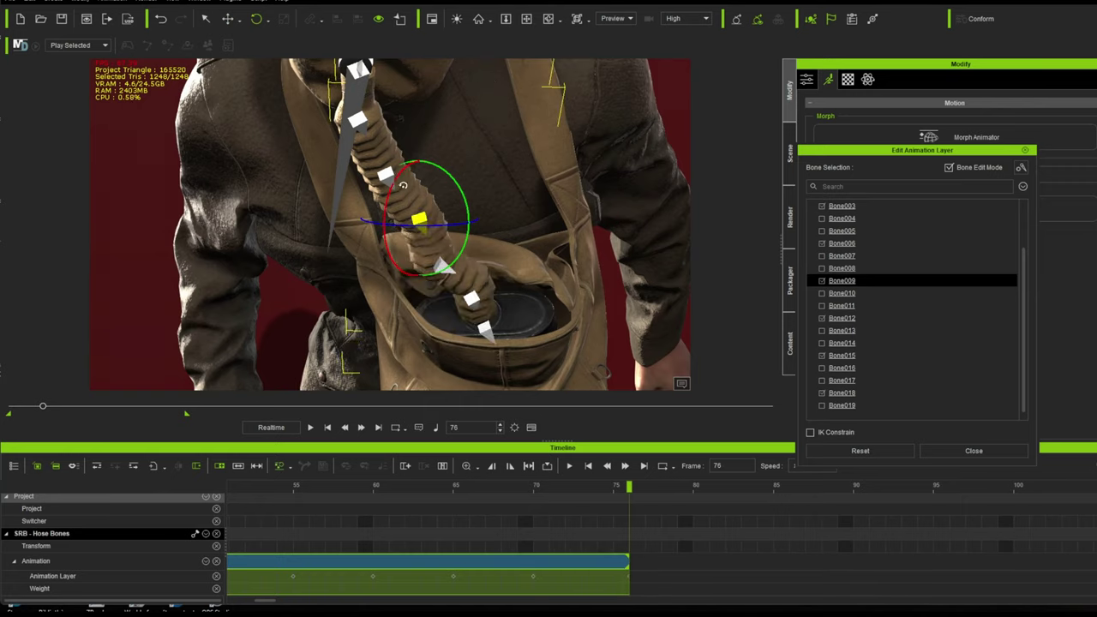
scroll(465, 201, "down", 4)
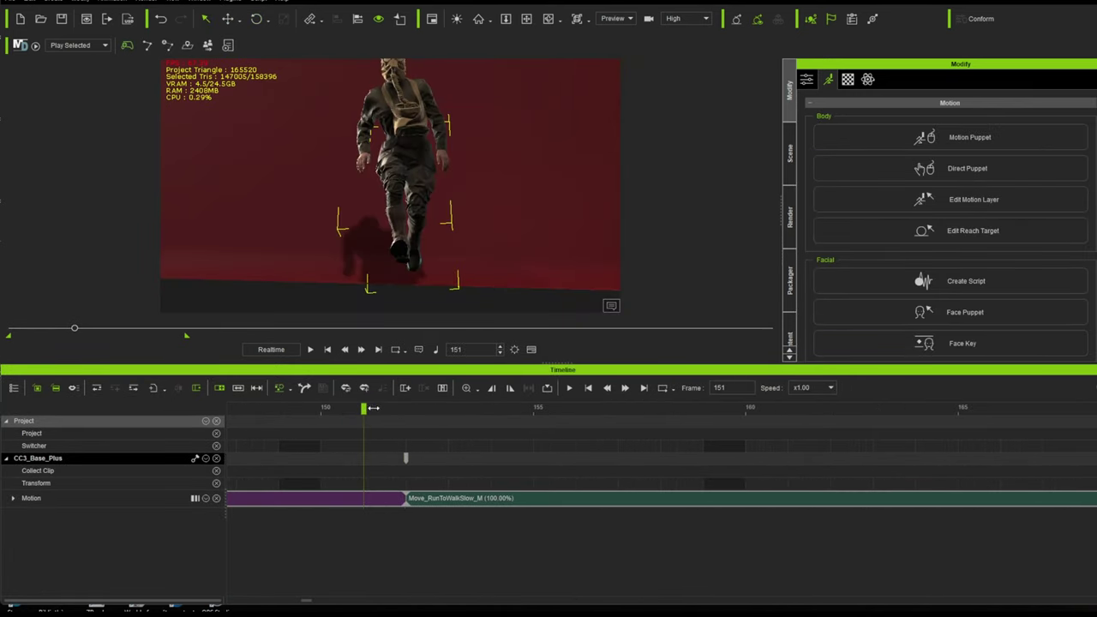
Step: Find the last frame of the first loop of the soldier's run motion, moving the playhead to frame 76
left_click_drag(374, 409, 284, 411)
scroll(307, 454, "down", 8)
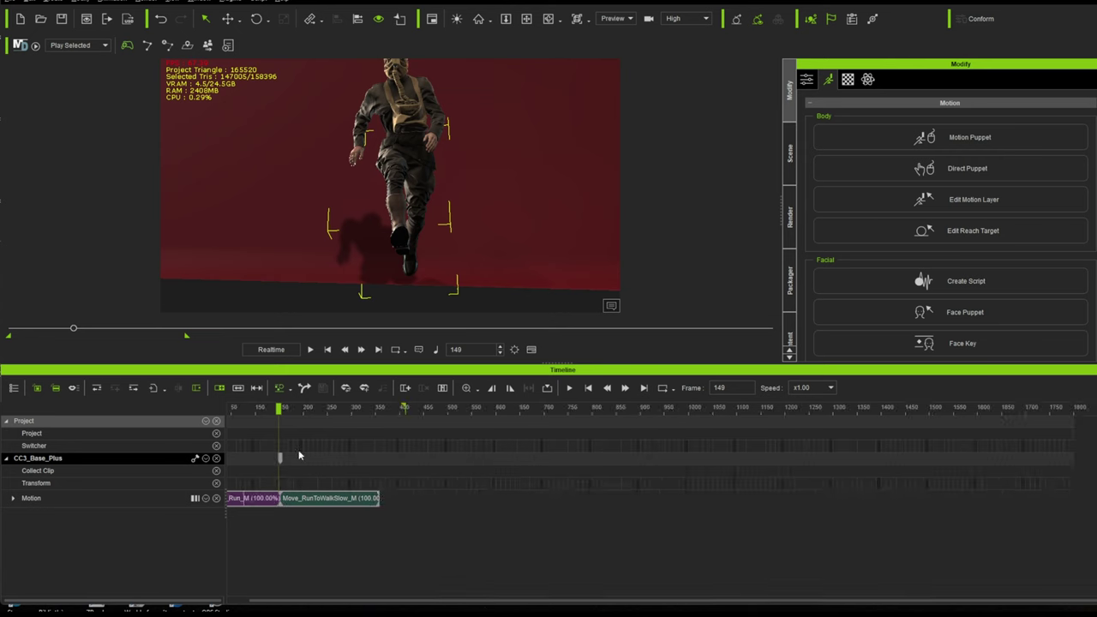
left_click(234, 420)
scroll(236, 424, "up", 5)
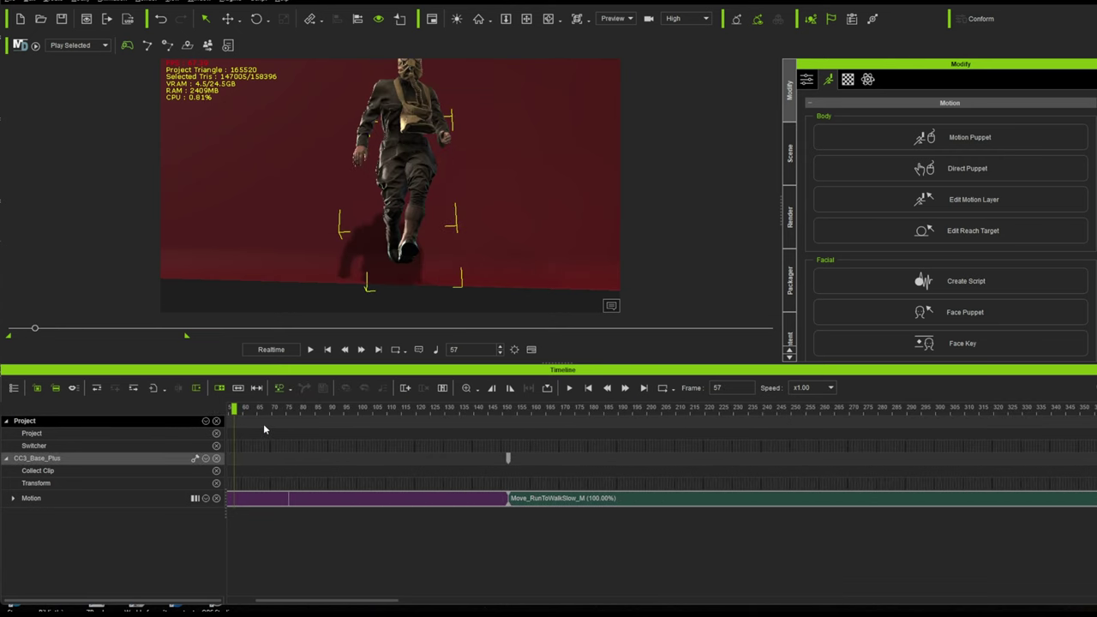
scroll(264, 423, "up", 2)
left_click(310, 409)
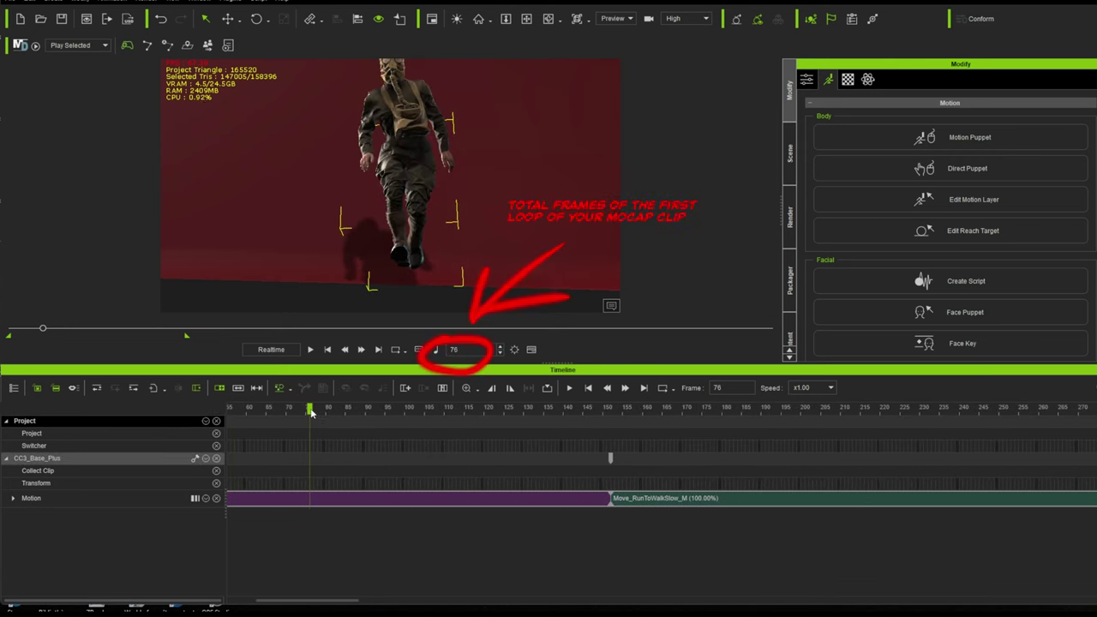
Step: Select the SRB - Hose Bones prop and place its playhead at frame 76, the end of the first run loop
left_click(12, 396)
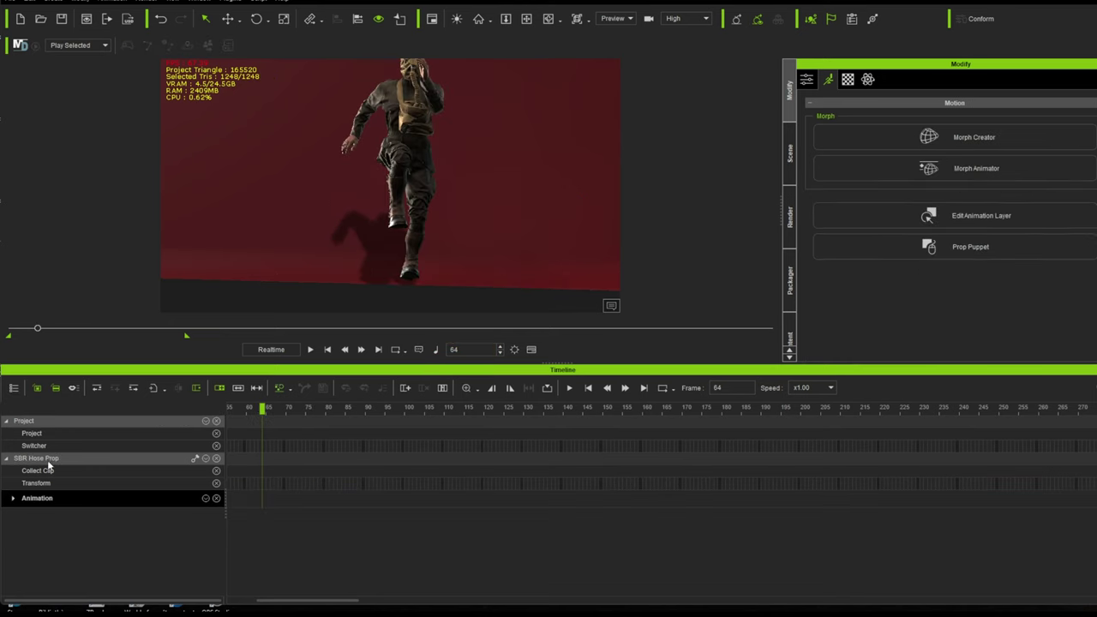
left_click(49, 457)
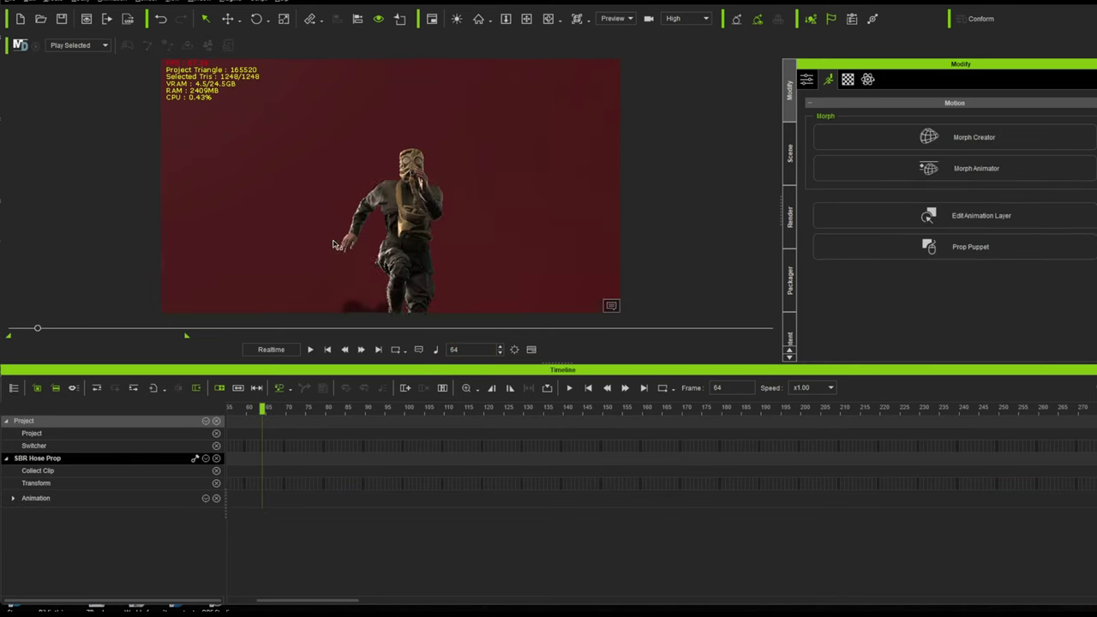
right_click_drag(333, 244, 401, 220)
left_click(415, 193)
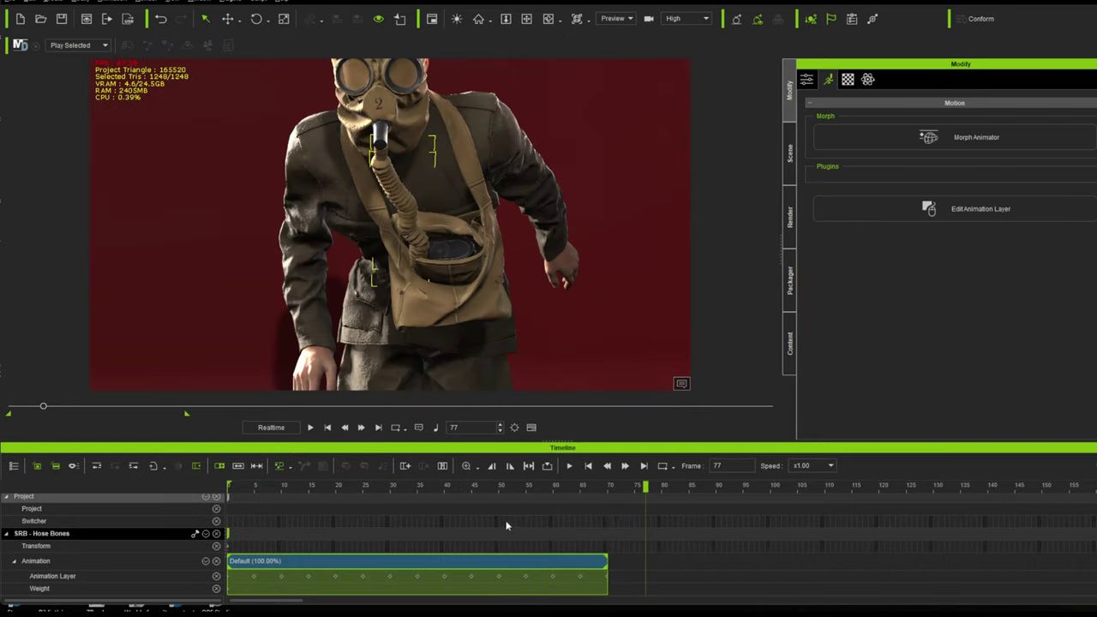
scroll(635, 515, "down", 2)
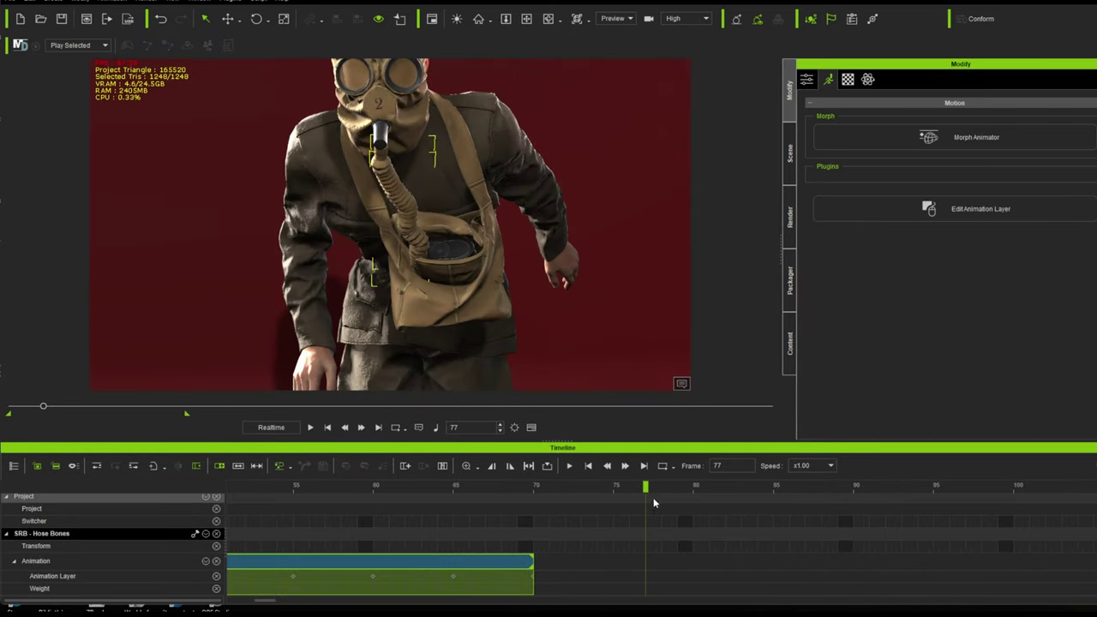
mouse_move(634, 486)
left_mouse_down()
mouse_move(583, 486)
mouse_move(636, 486)
left_mouse_up()
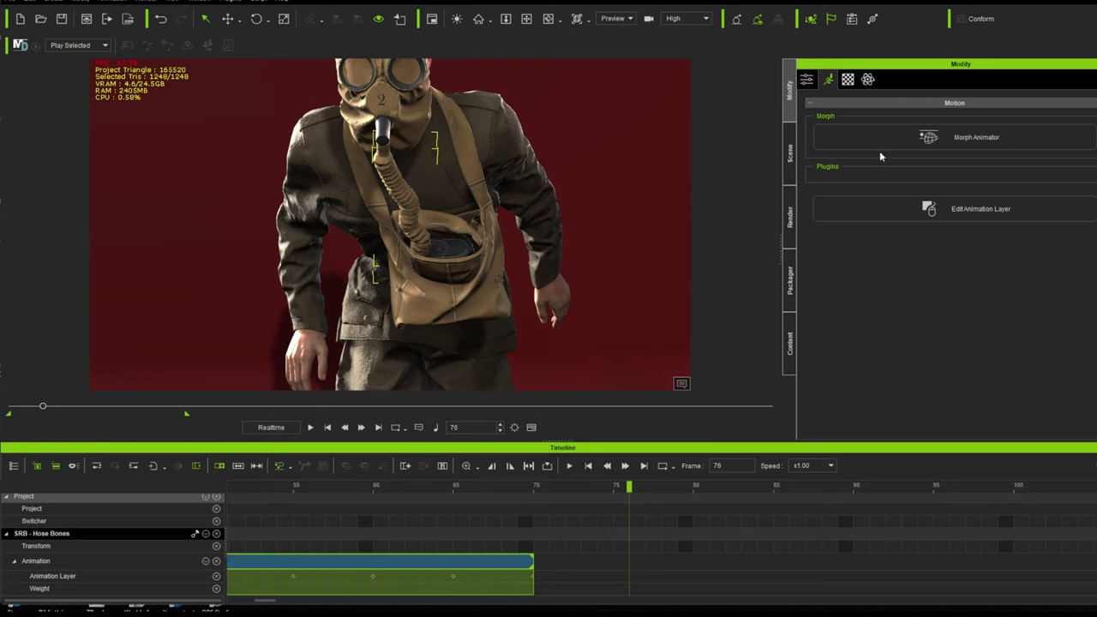
Step: Open the hose bones for animation layer editing and rotate Bone009 at frame 76 to seat the hose in the bag
left_click(943, 208)
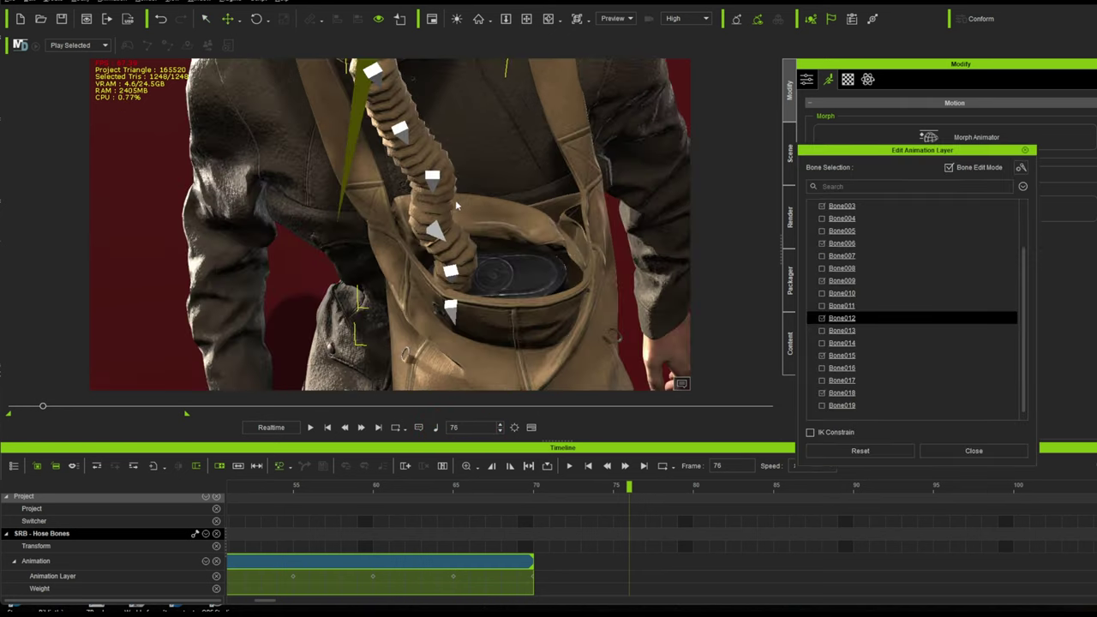
left_click(421, 224)
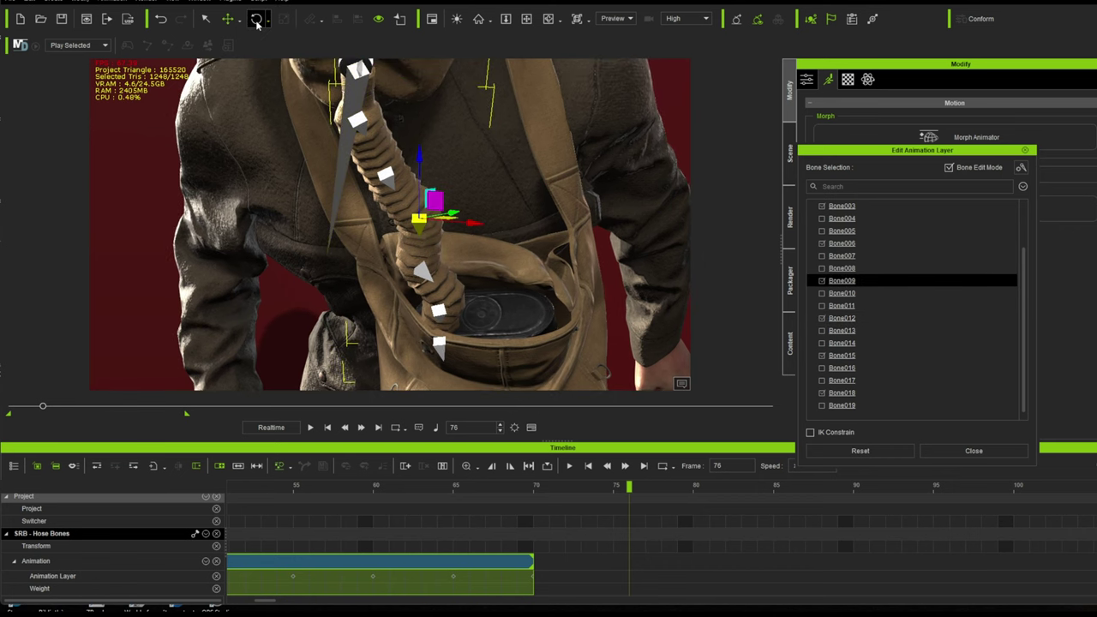
left_click_drag(400, 174, 432, 157)
scroll(395, 182, "down", 5)
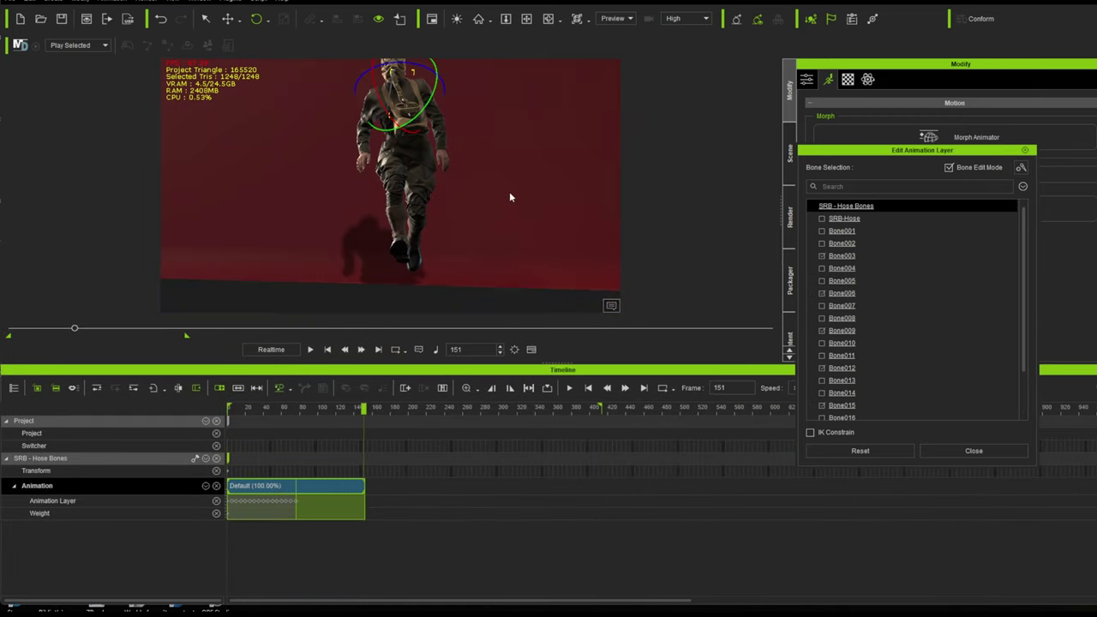
Step: Close the animation layer editor and review the hose past the looped clip, pausing at frame 172 and returning to frame 167
left_click(973, 450)
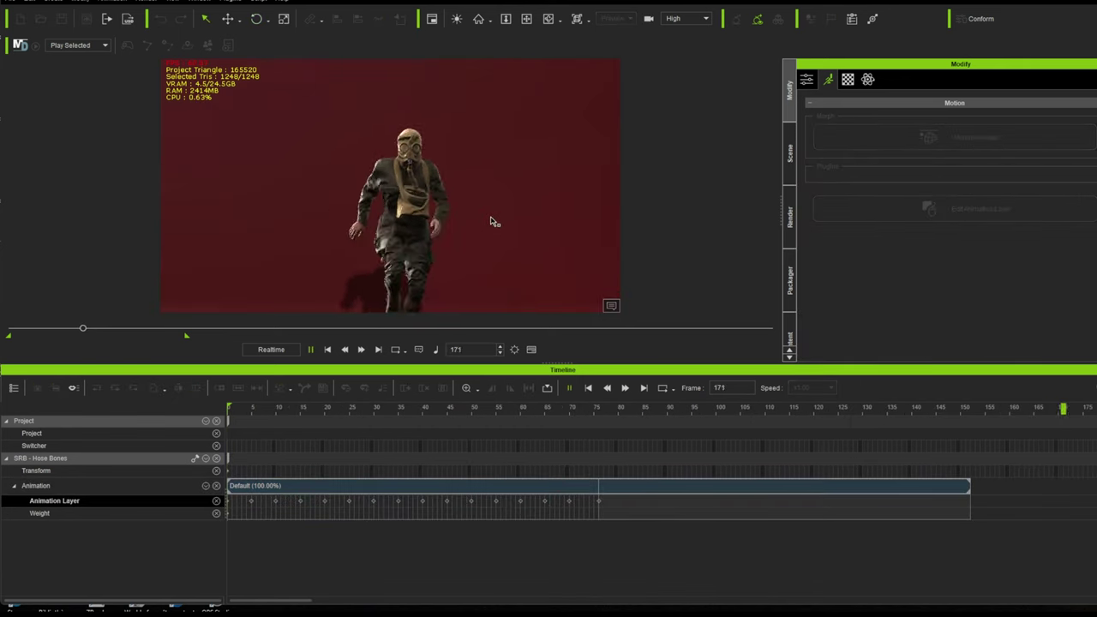
key("space")
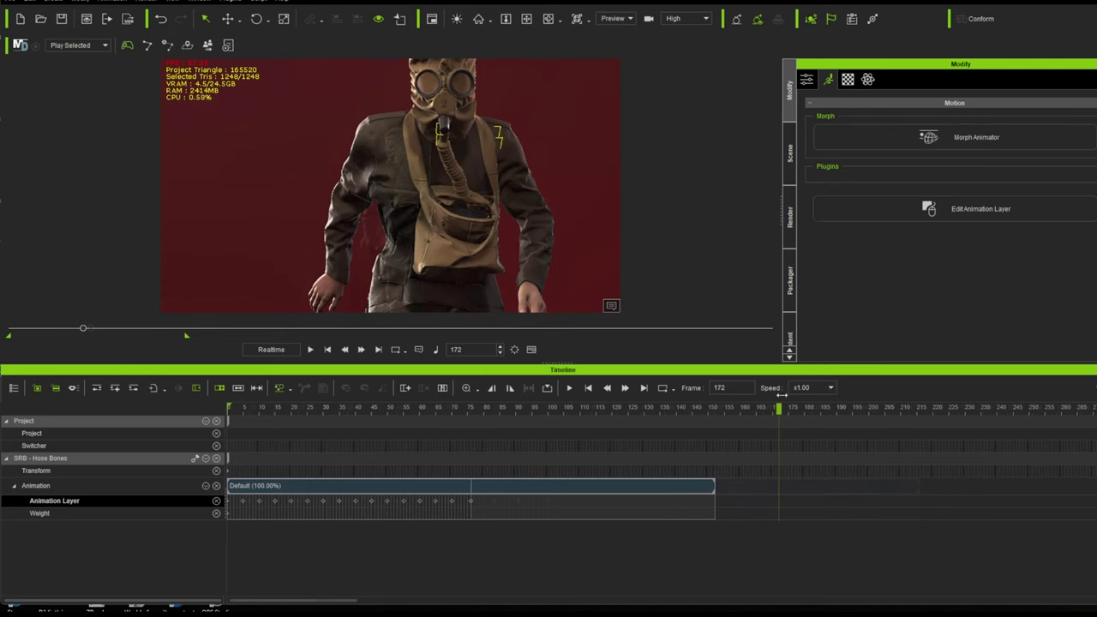
left_click_drag(776, 398, 762, 396)
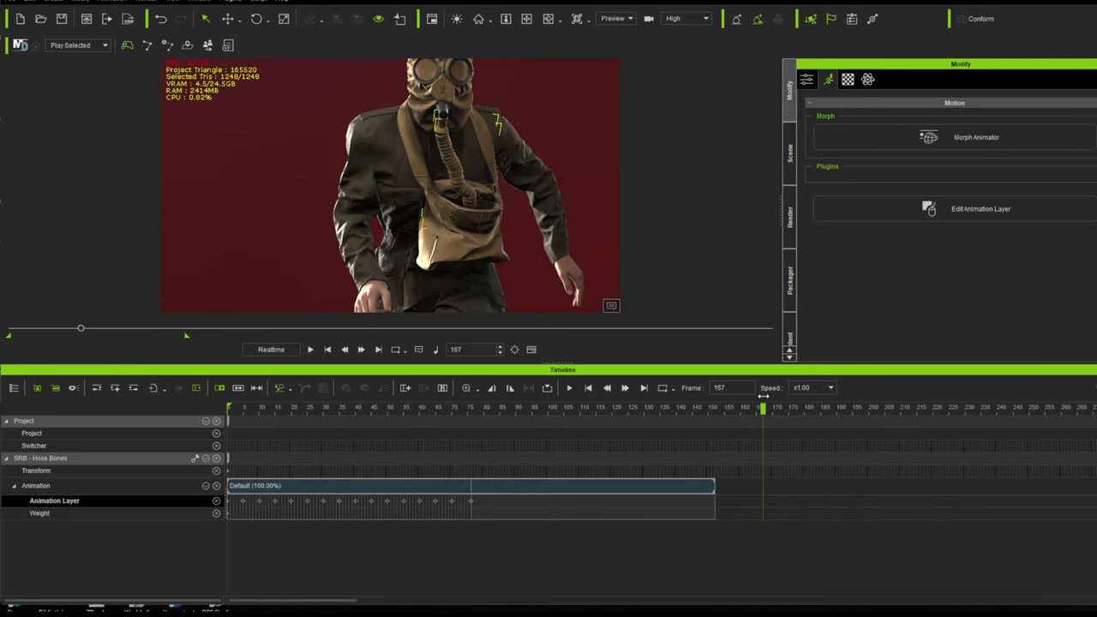
Step: Reopen animation layer editing for the hose bones and rotate a hose bone at about frame 159, just past the looped clip
left_click(458, 173)
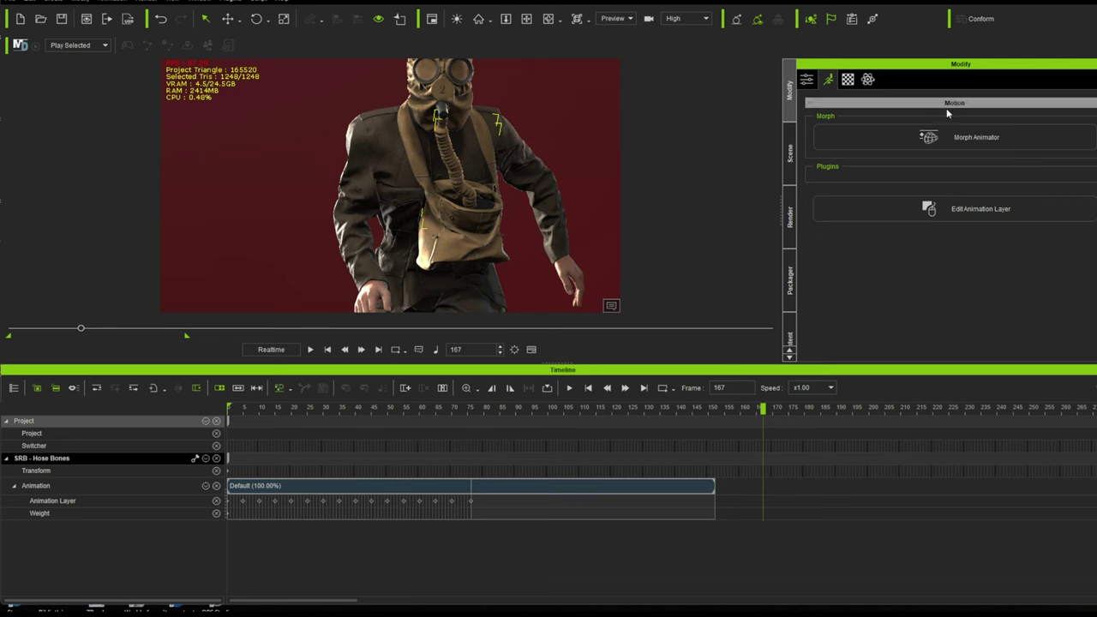
left_click(956, 216)
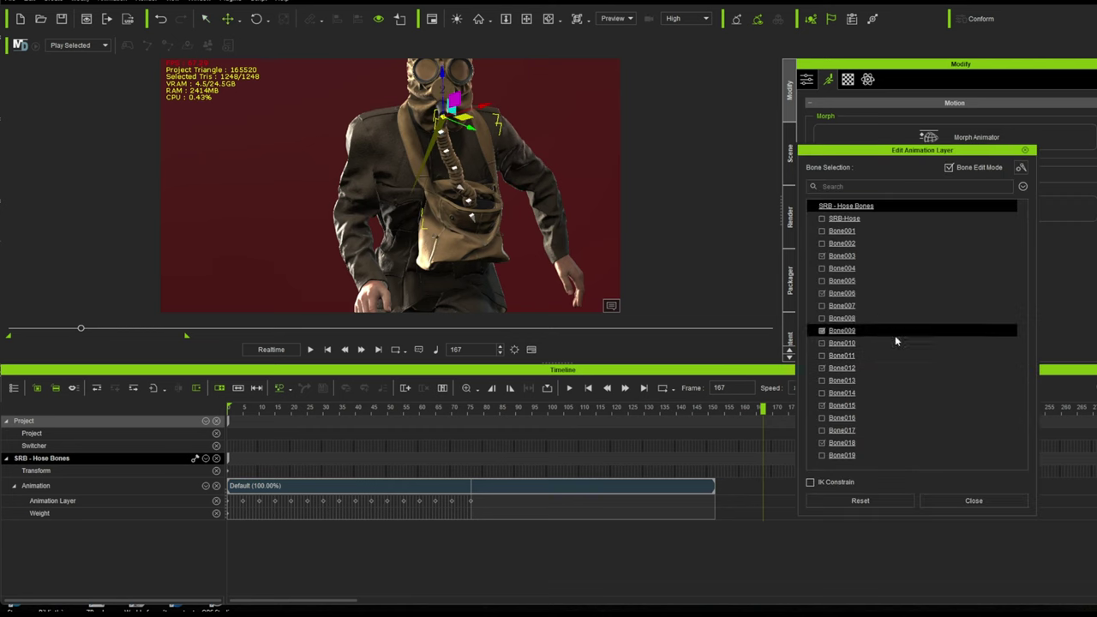
left_click_drag(853, 153, 885, 102)
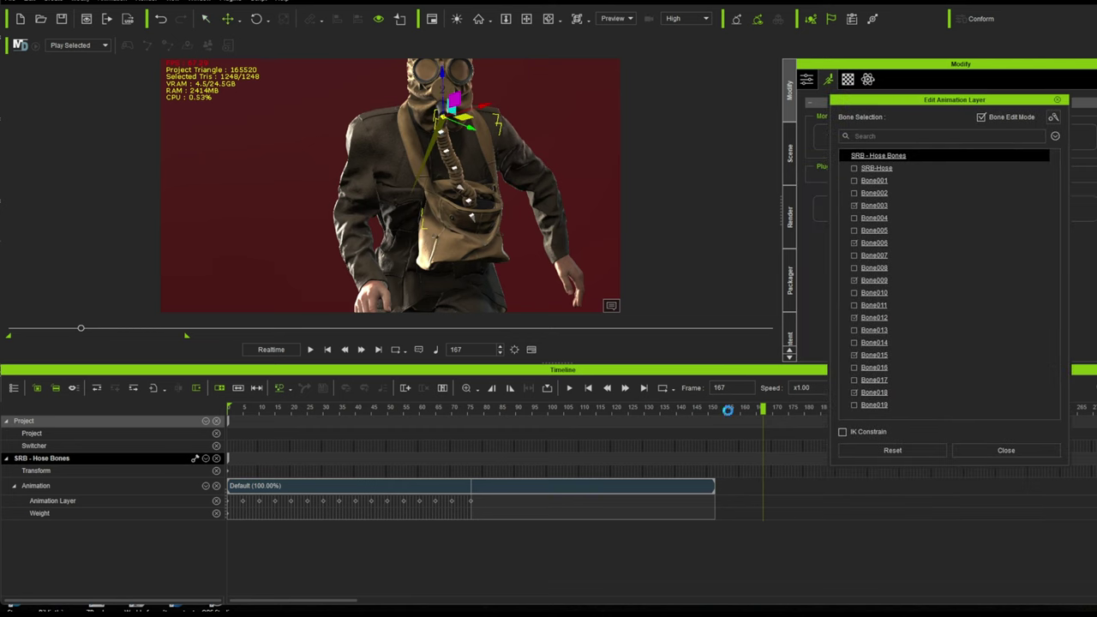
mouse_move(727, 409)
left_mouse_down()
mouse_move(712, 415)
mouse_move(737, 409)
left_mouse_up()
left_click(85, 500)
scroll(392, 171, "up", 3)
left_click(392, 178)
left_click(256, 19)
left_click_drag(381, 192, 404, 195)
Step: Go to frame 172 and rotate Bone006 and Bone009 to keep the hose running into the bag
left_click_drag(737, 409, 779, 409)
left_click_drag(458, 208, 450, 208)
left_click(418, 191)
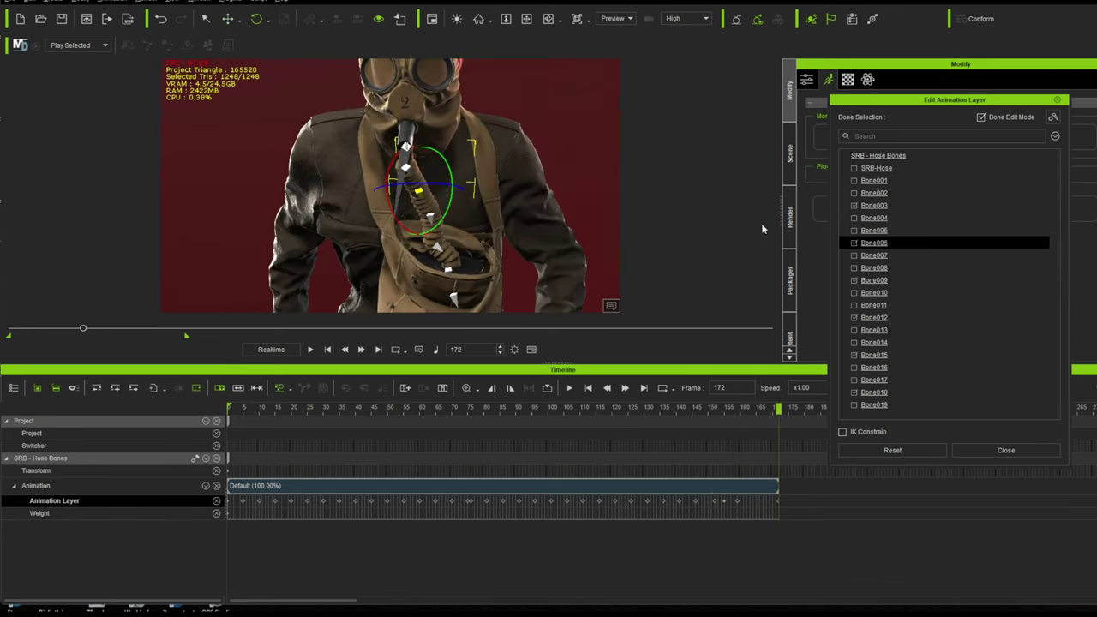
left_click(397, 179)
scroll(627, 459, "down", 2, "ctrl")
Step: Move to frame 185 and rotate Bone003 and Bone006 so the upper hose follows the mask and bag
left_click_drag(673, 408, 707, 409)
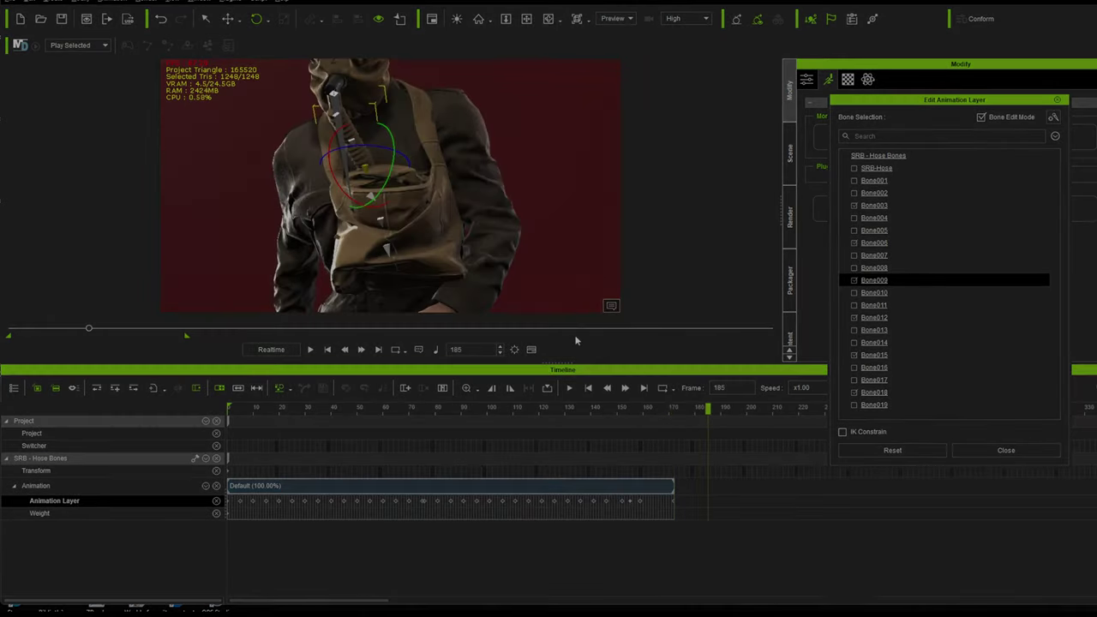
left_click(351, 144)
left_click(337, 121)
left_click_drag(309, 137, 306, 126)
left_click(352, 148)
left_click_drag(327, 171, 334, 179)
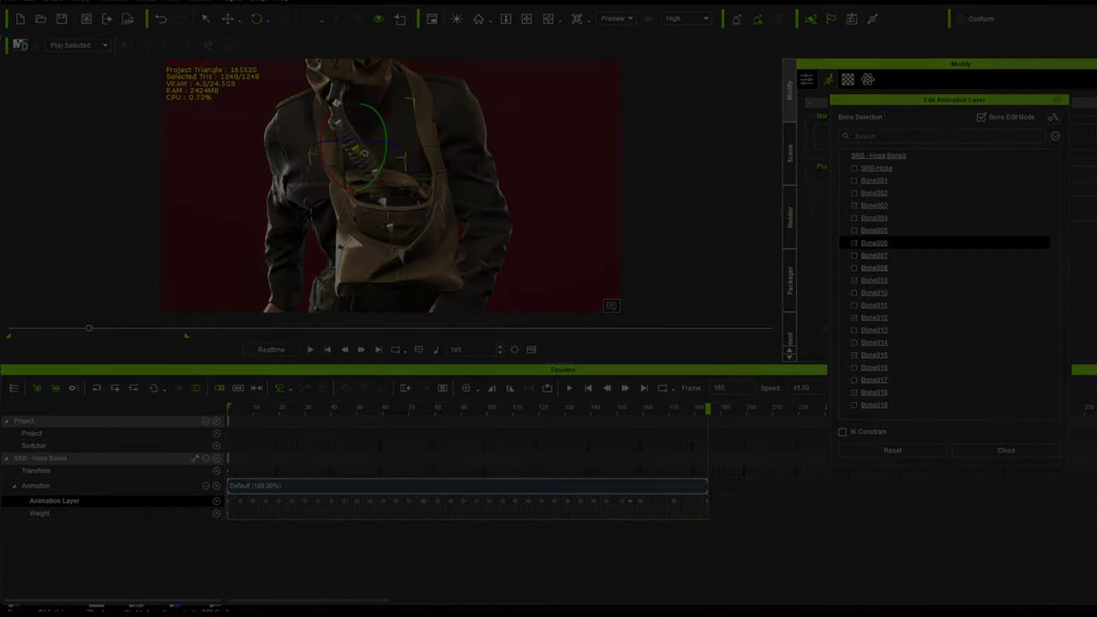
left_click(374, 174)
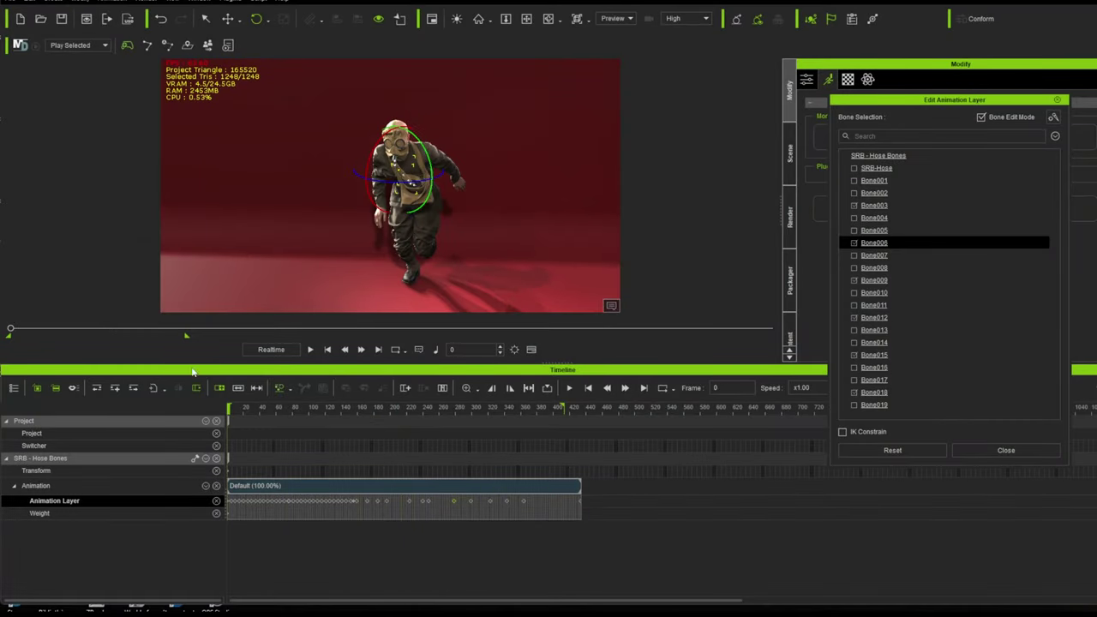
Step: Close the animation layer editor and review the hose animation, switching playback from By Frame to Realtime
left_click(1006, 450)
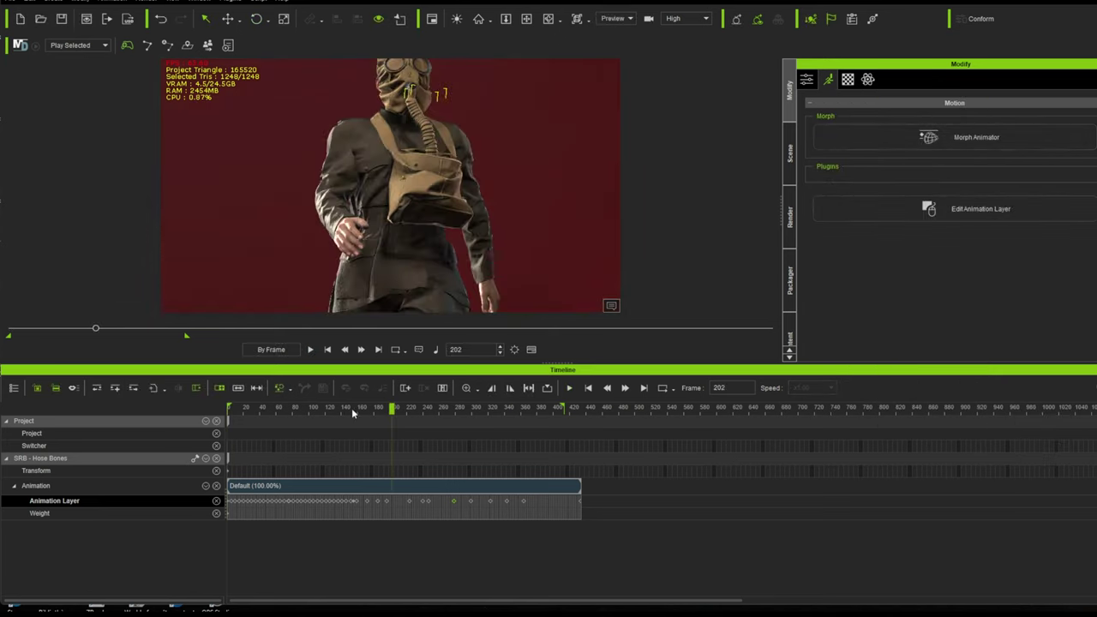
key("space")
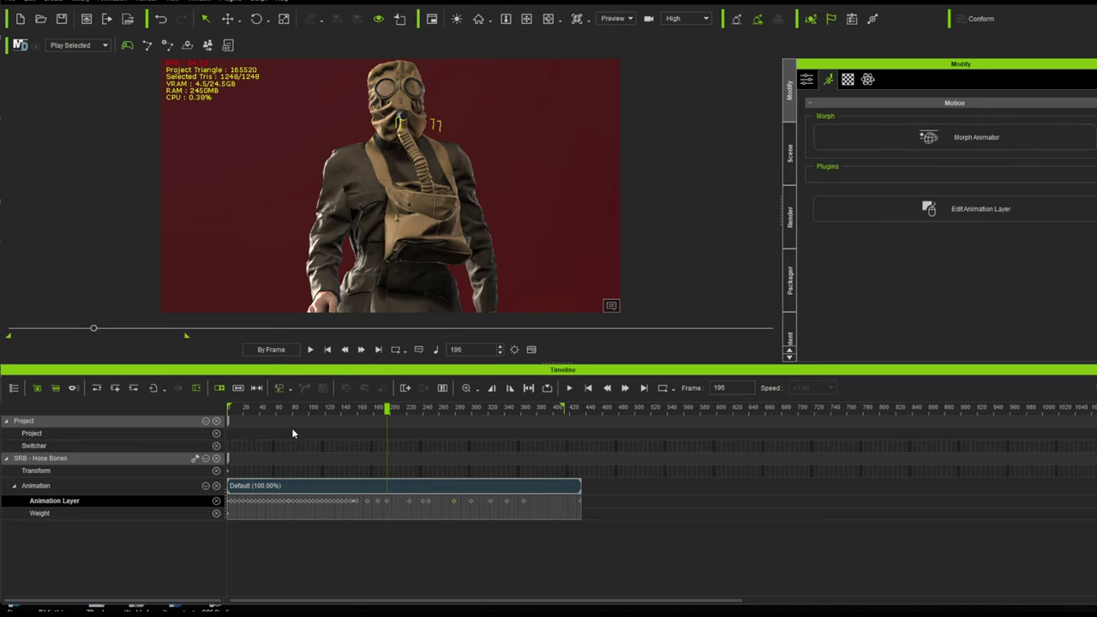
left_click_drag(250, 417, 165, 413)
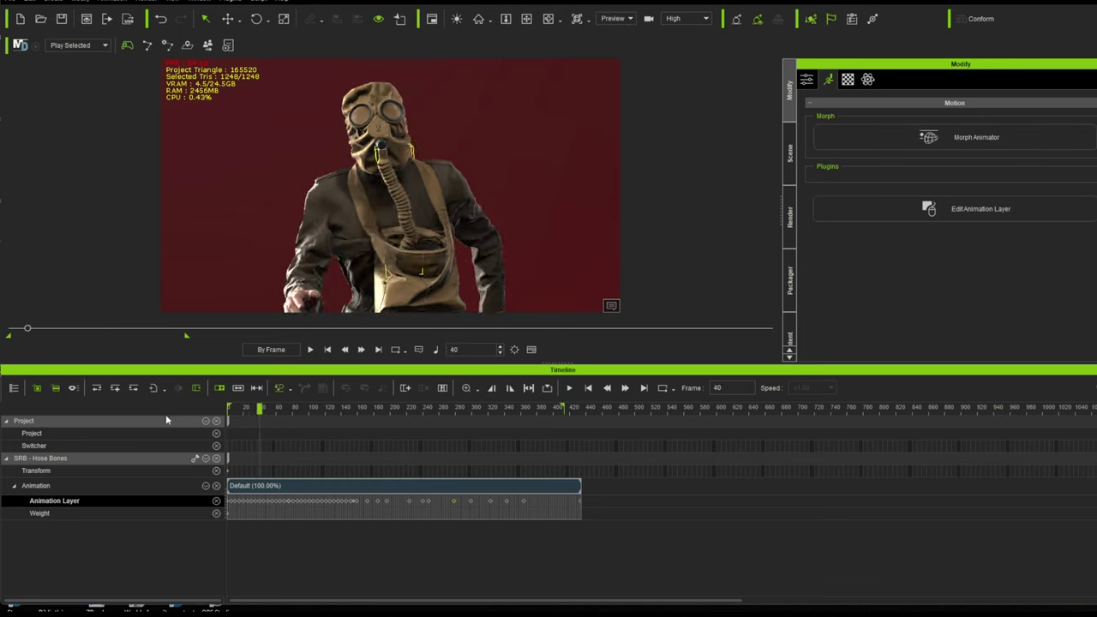
left_click(265, 352)
key("space")
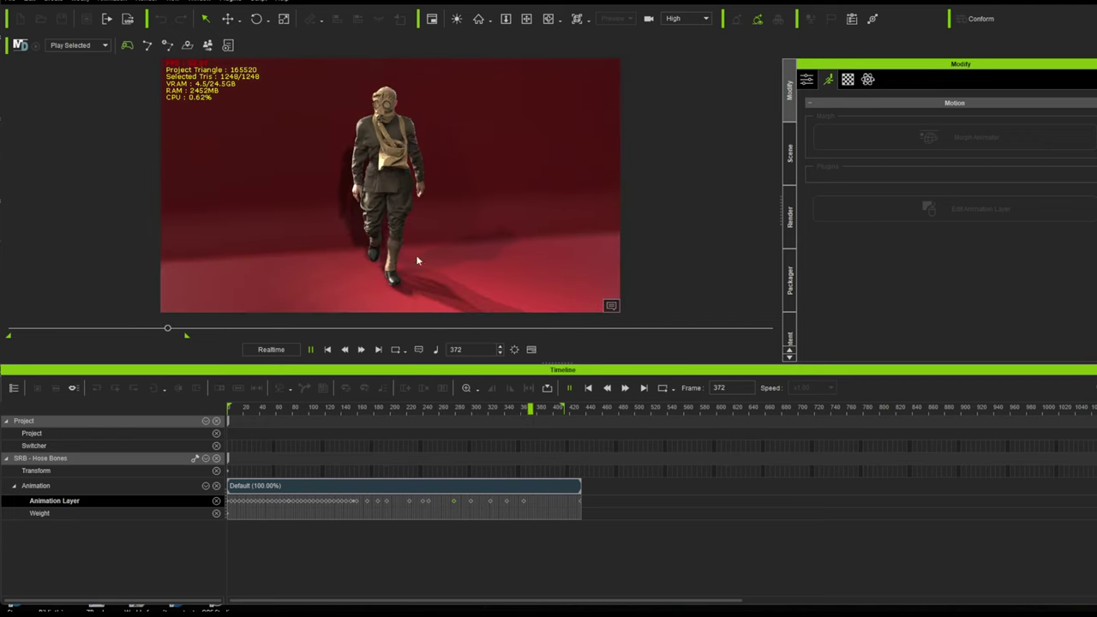
Step: Inspect the hose up close at frame 372 and at earlier frames, and replay the animation
key("space")
scroll(416, 259, "up", 5)
middle_click_drag(416, 171, 413, 265)
right_click_drag(412, 265, 396, 154)
middle_click_drag(396, 155, 395, 203)
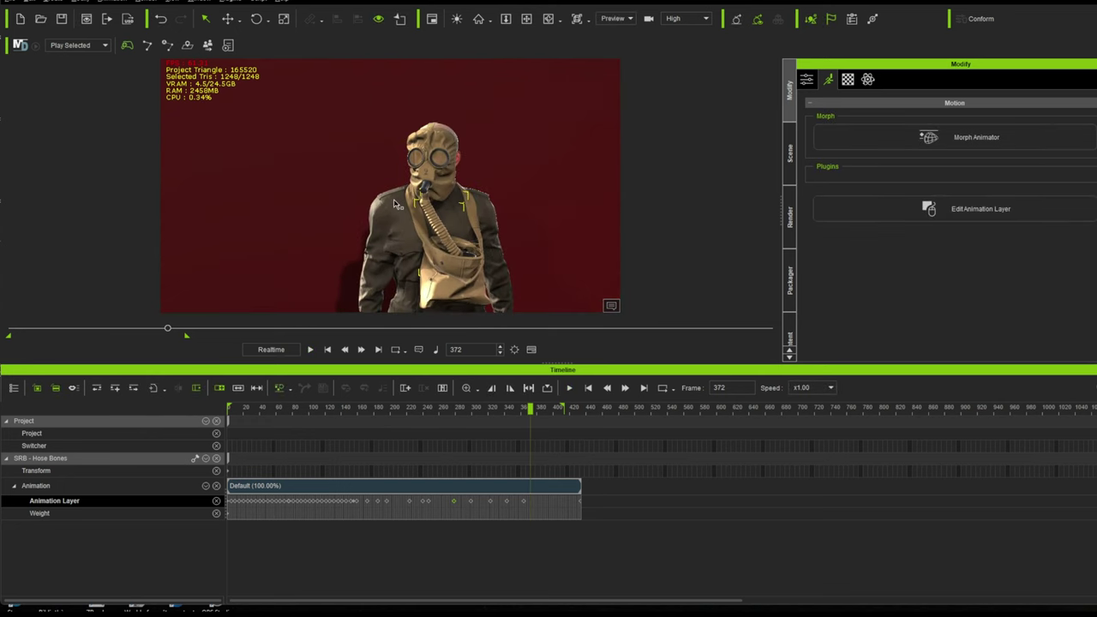
left_click_drag(493, 412, 397, 430)
left_click_drag(398, 429, 380, 434)
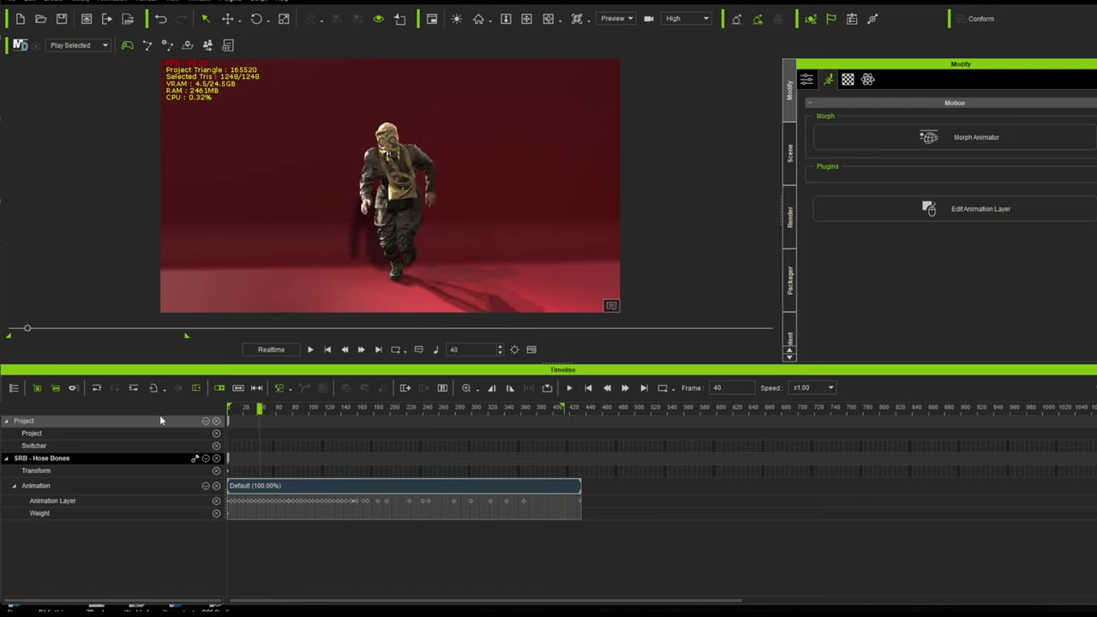
key("space")
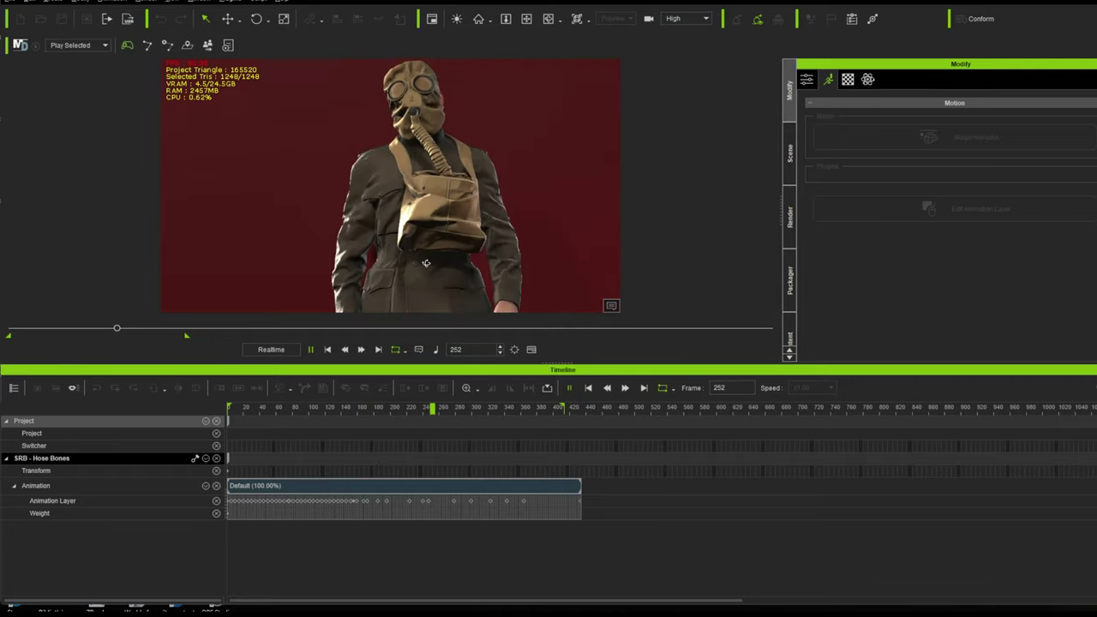
Step: Set playback to By Frame and review the soldier's hose animation from a wider view
left_click(282, 352)
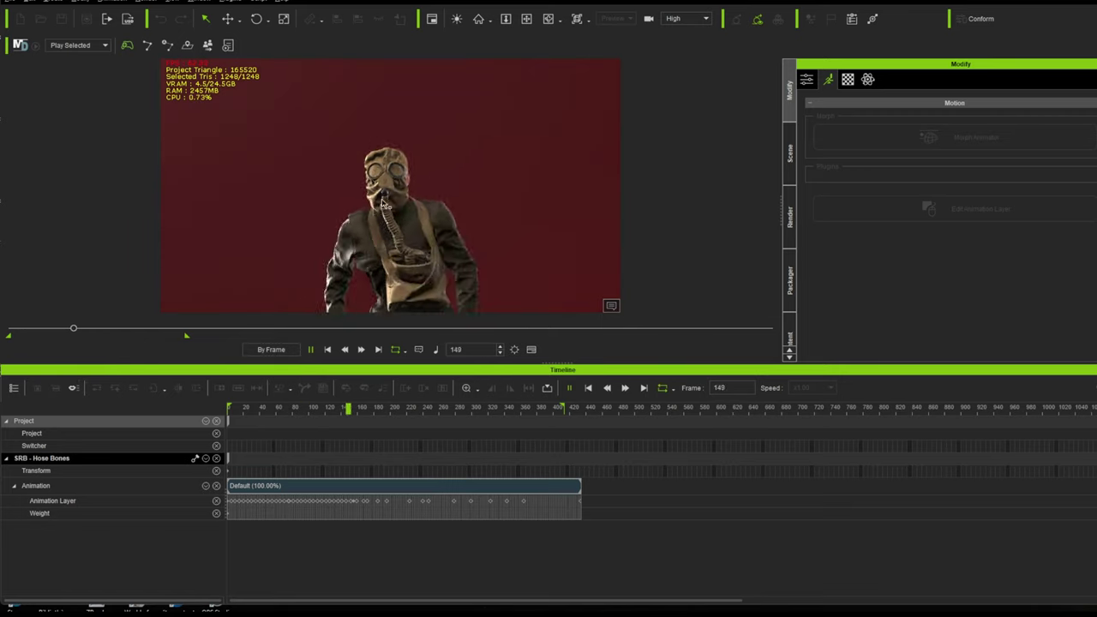
middle_click_drag(379, 158, 666, 375)
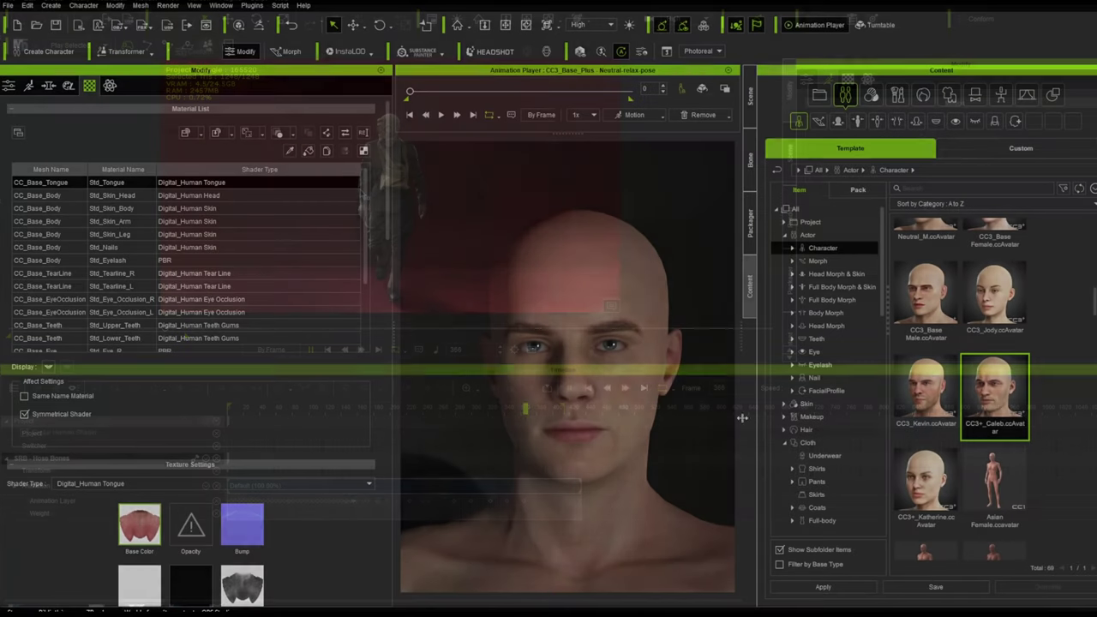
Step: Switch to Character Creator, select the Neutral_M character in the content library, and examine the bald base head up close
scroll(942, 360, "up", 2)
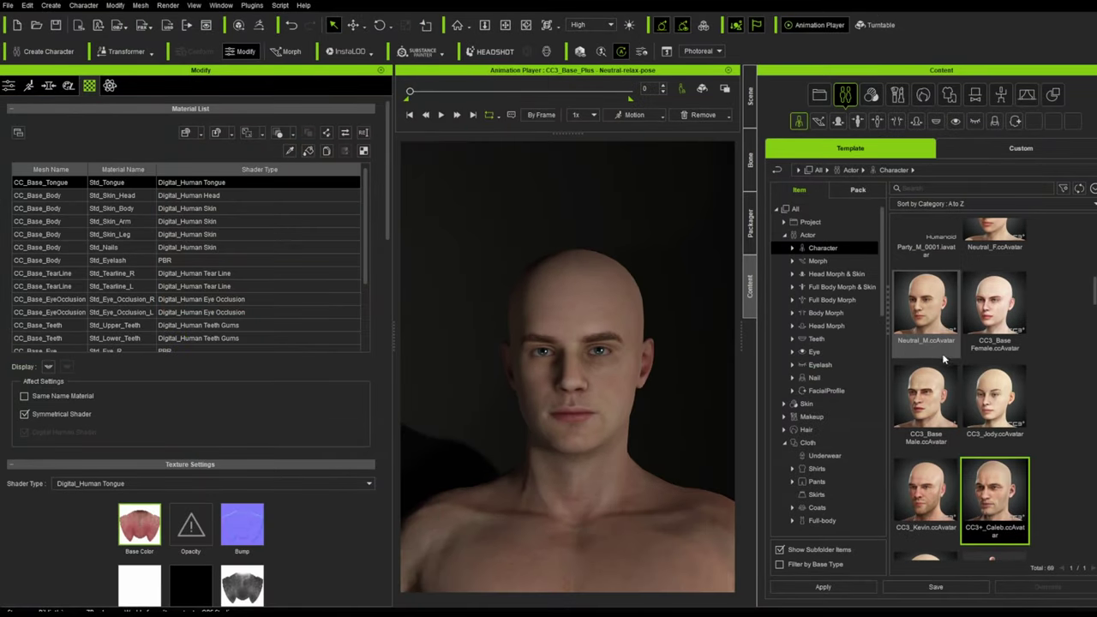
left_click(930, 314)
right_click_drag(725, 370, 460, 358)
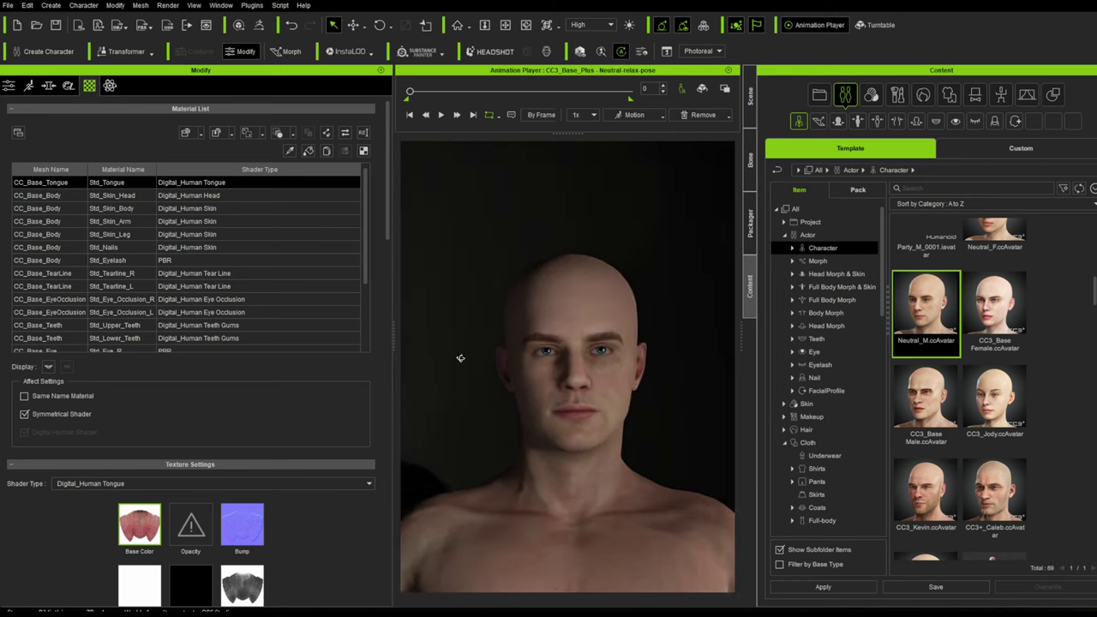
scroll(581, 360, "up", 2)
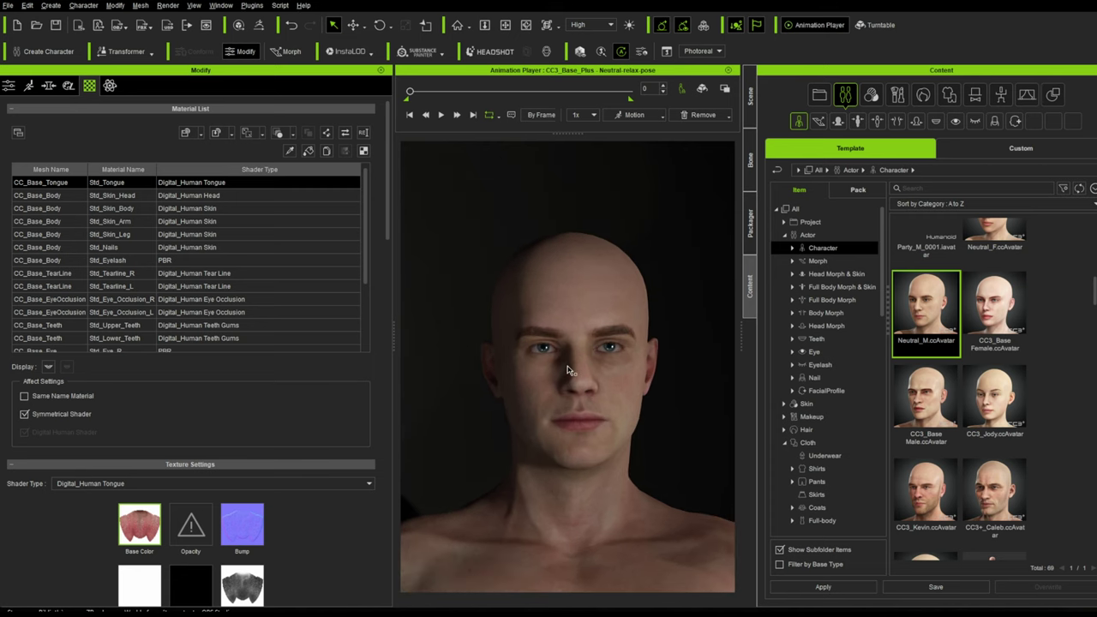
middle_click_drag(567, 370, 564, 331)
mouse_move(564, 330)
right_mouse_down()
mouse_move(485, 338)
mouse_move(659, 323)
mouse_move(574, 330)
right_mouse_up()
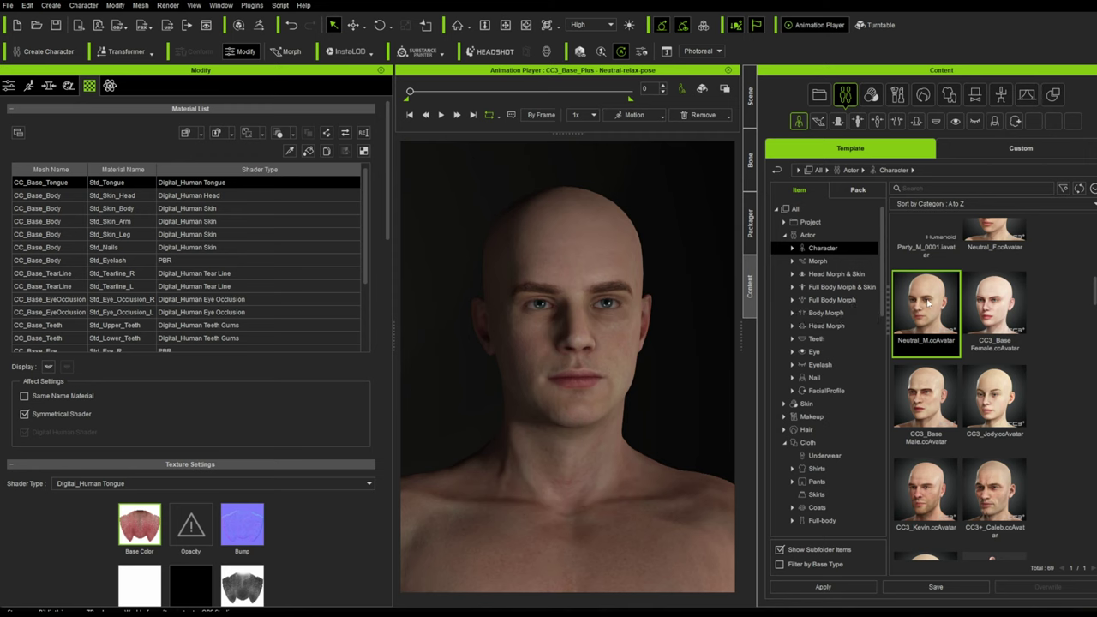
Step: Load the CC3+_Caleb character from the content library in place of the neutral one and select it
scroll(928, 301, "down", 1)
mouse_move(587, 319)
right_mouse_down()
mouse_move(408, 309)
mouse_move(574, 310)
right_mouse_up()
scroll(1008, 293, "down", 4)
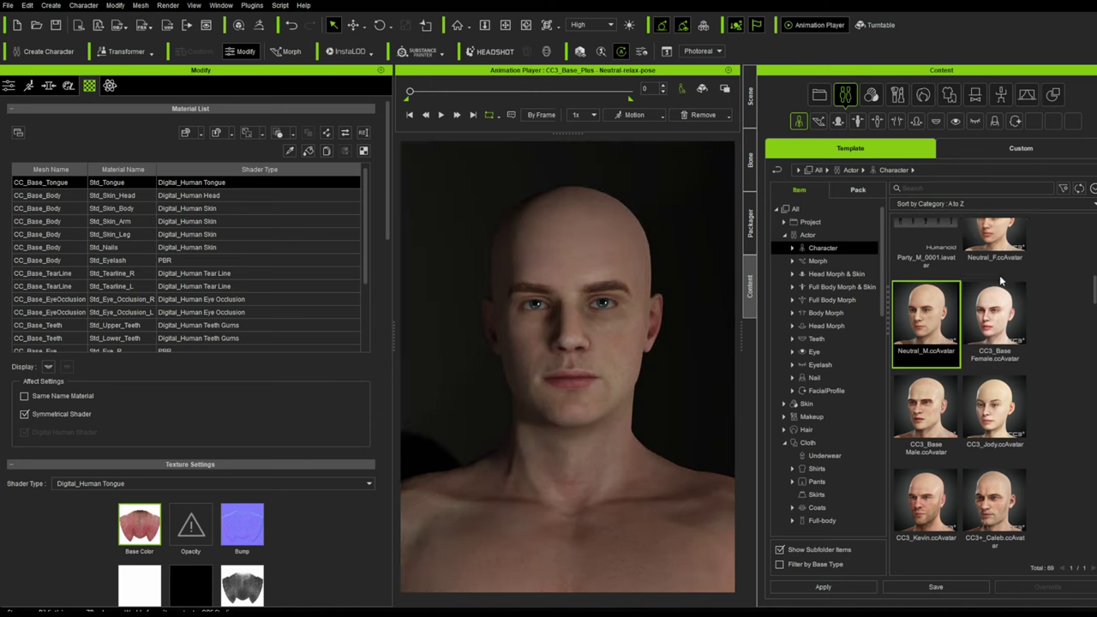
double_click(994, 433)
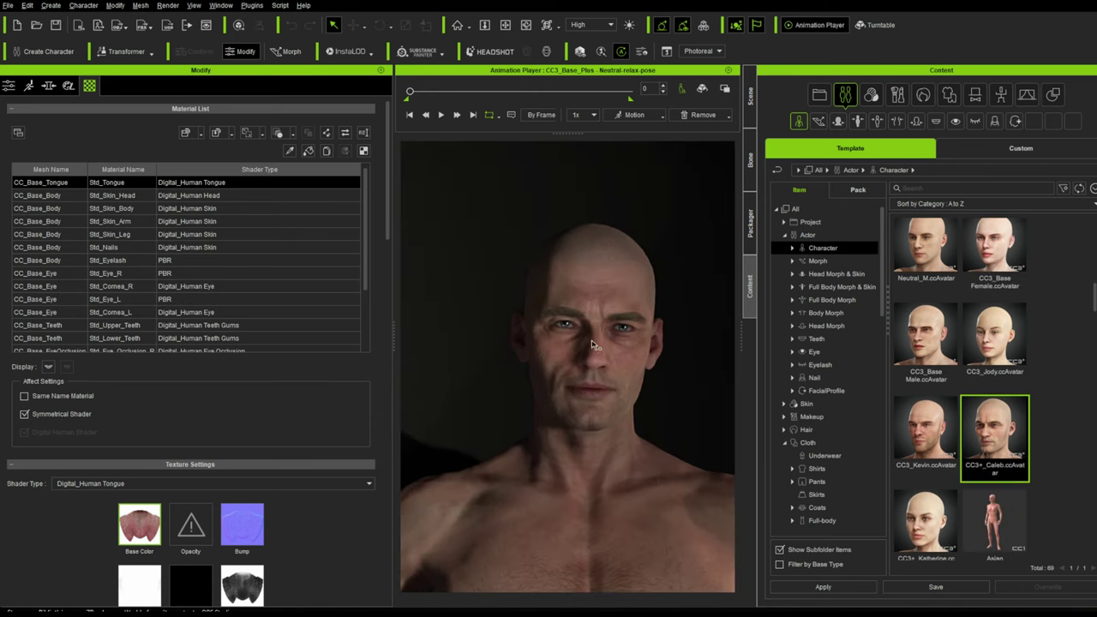
left_click(598, 311)
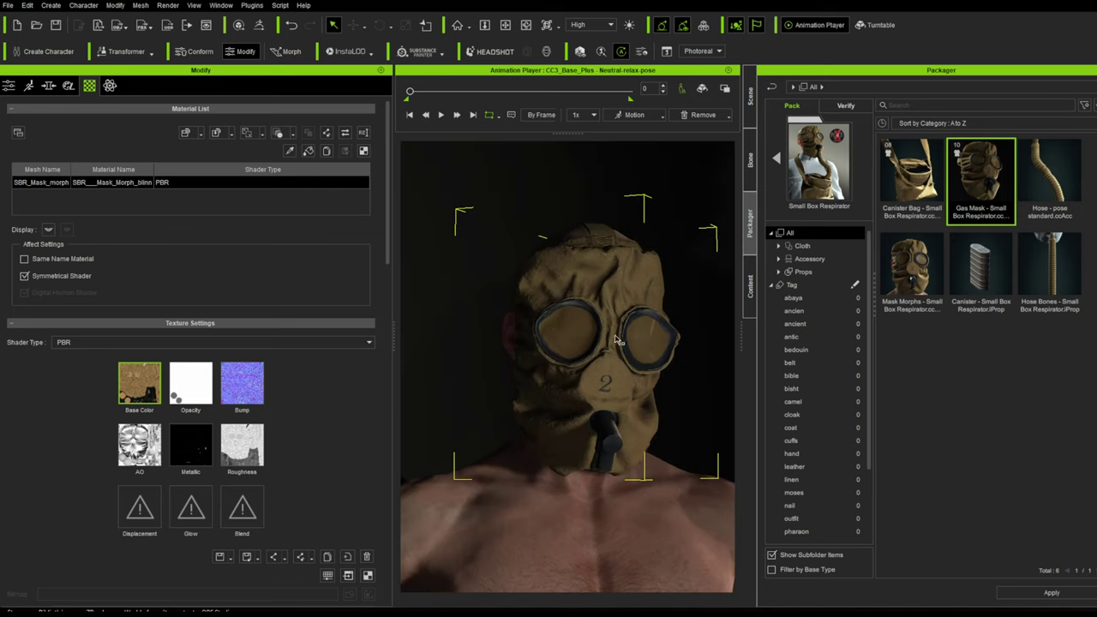
Step: Examine the Gas Mask's fit on the character's head and its skin weights around the mesh
right_click_drag(619, 340, 574, 331)
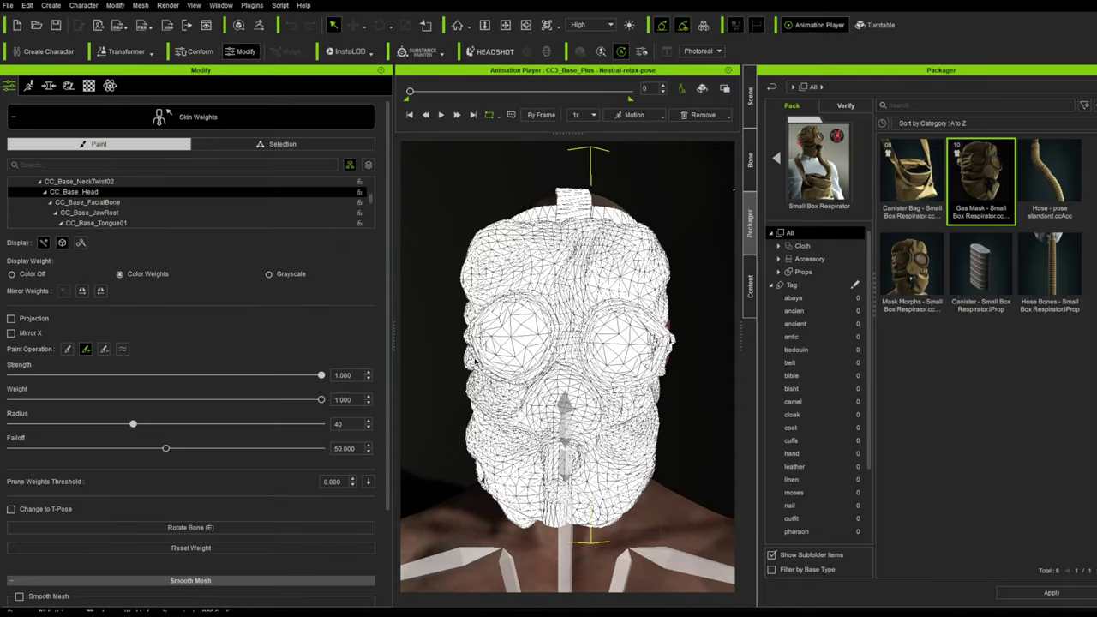
right_click_drag(475, 361, 188, 343)
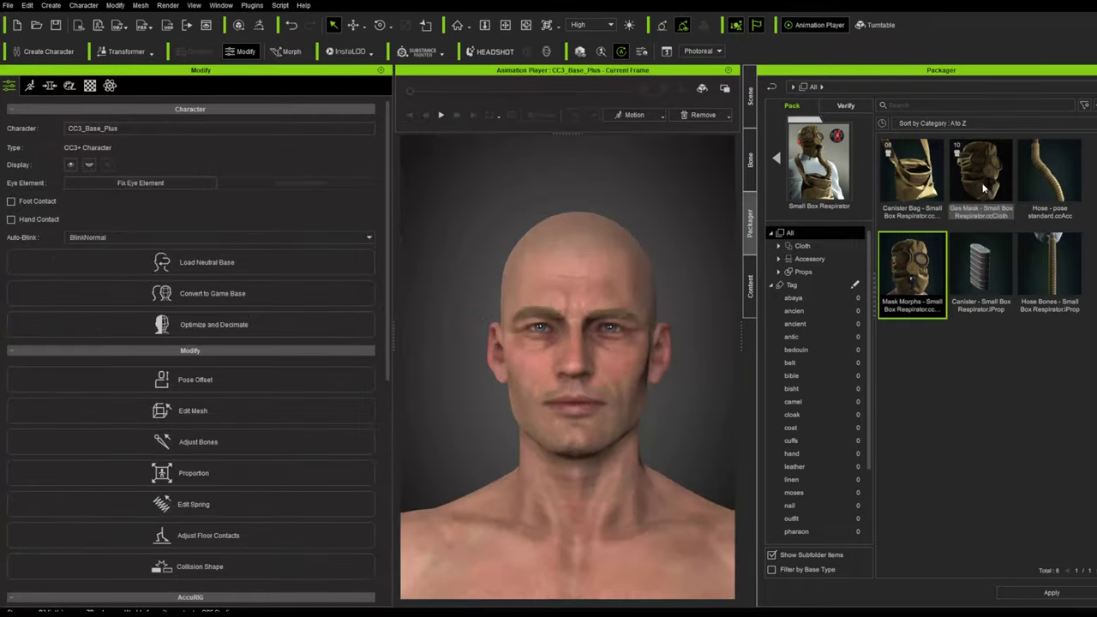
Step: Add the Mask Morphs accessory and fit it to the head with Chin 87, Chin_Fabric 38, Left -39, Right -75, Strap_Back -31 and strap_up 35
double_click(919, 276)
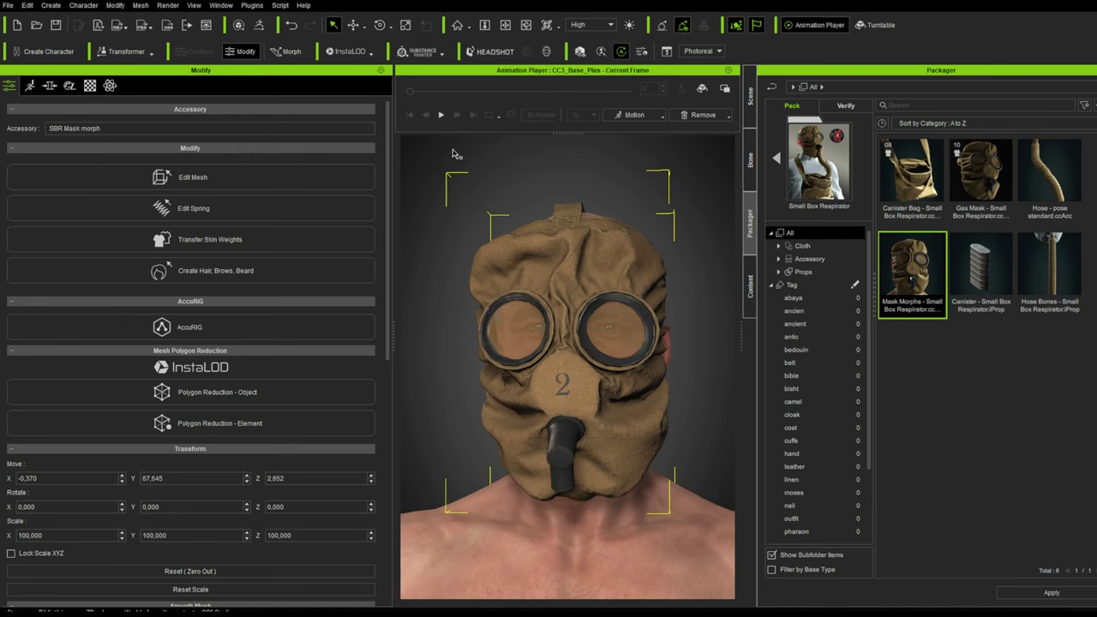
left_click(353, 24)
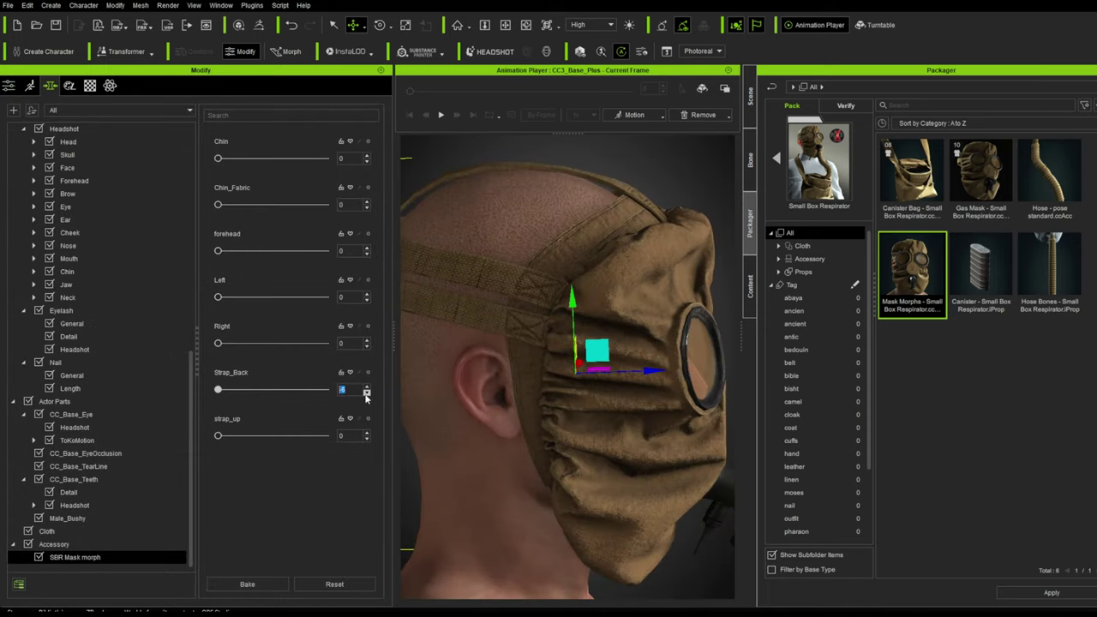
left_click(366, 394)
right_click_drag(597, 286, 553, 282)
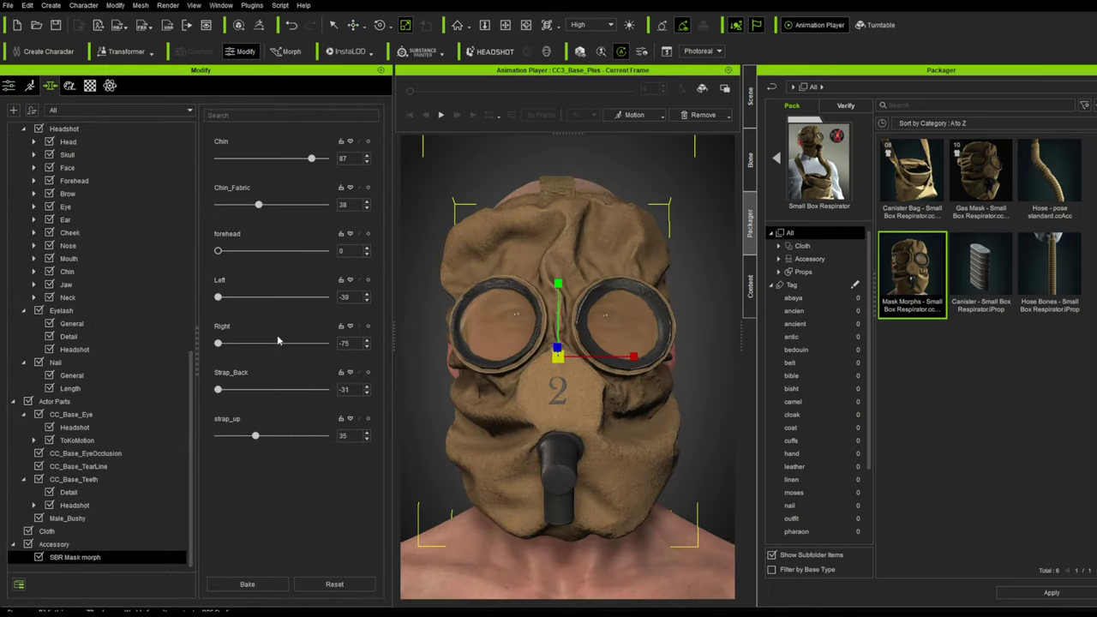
Step: Transfer skin weights to the fitted mask, using a cloth file from the Small Box Respirator folder in Pixel4Fiction as the preset
left_click(8, 87)
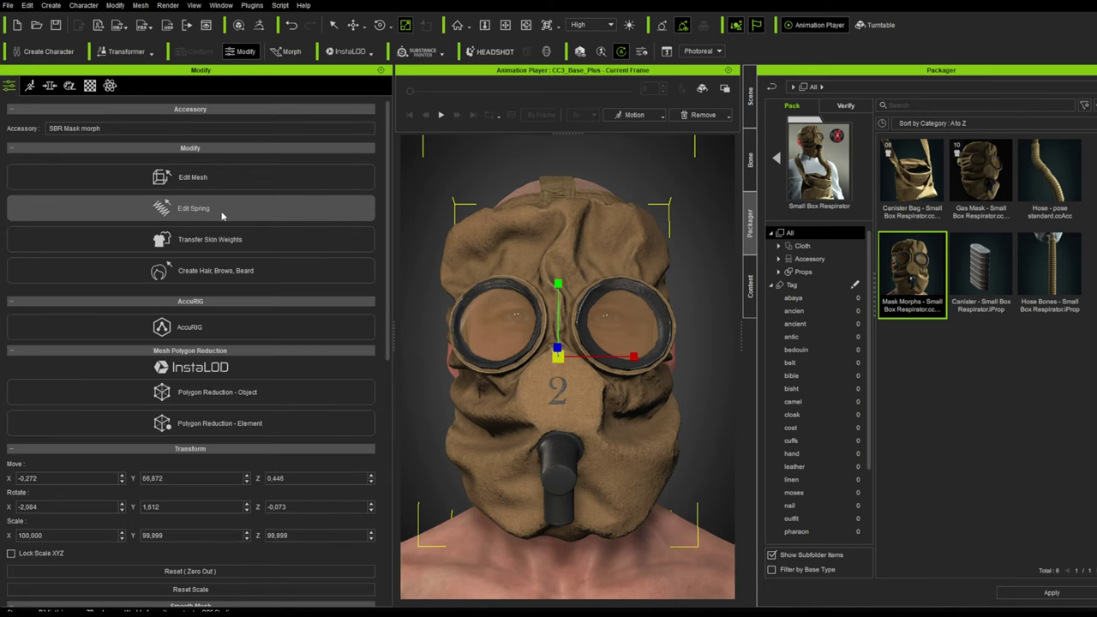
left_click(225, 242)
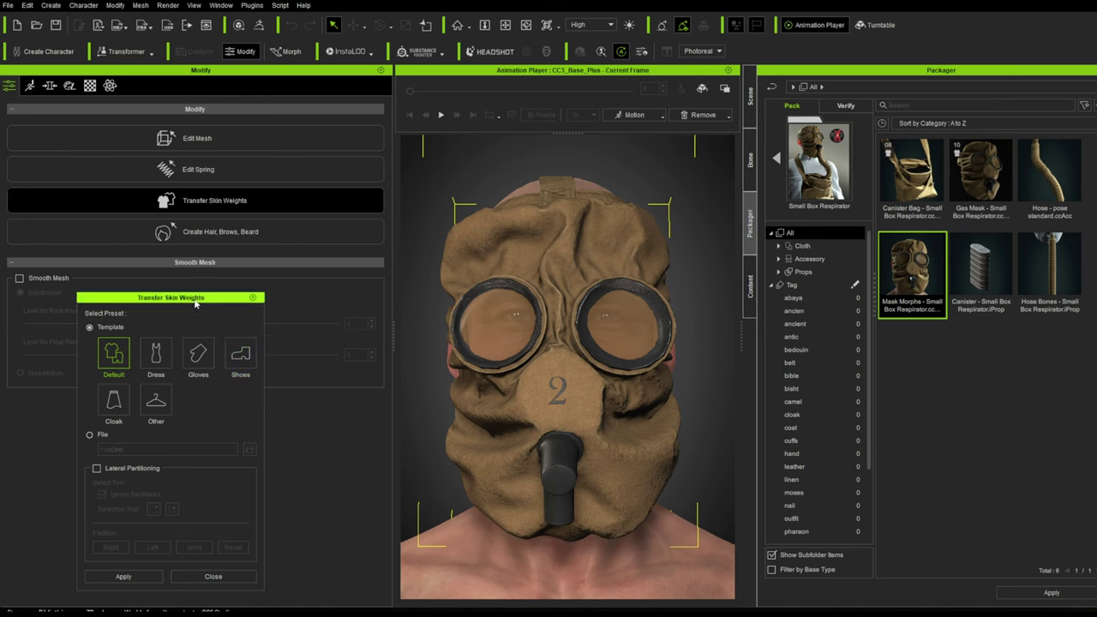
left_click_drag(198, 297, 186, 208)
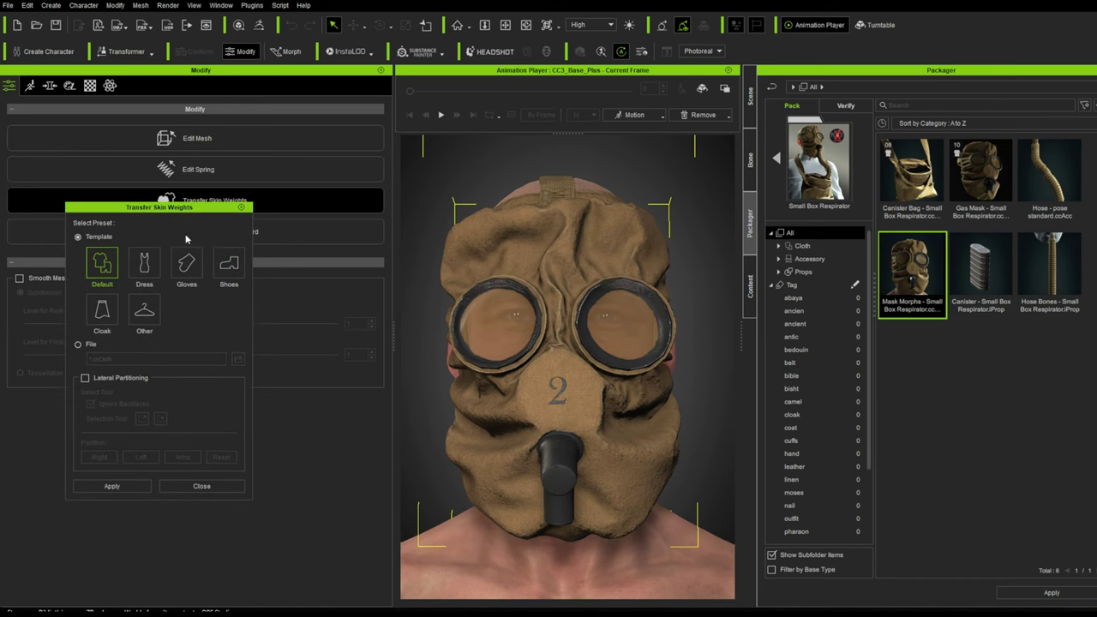
left_click(77, 344)
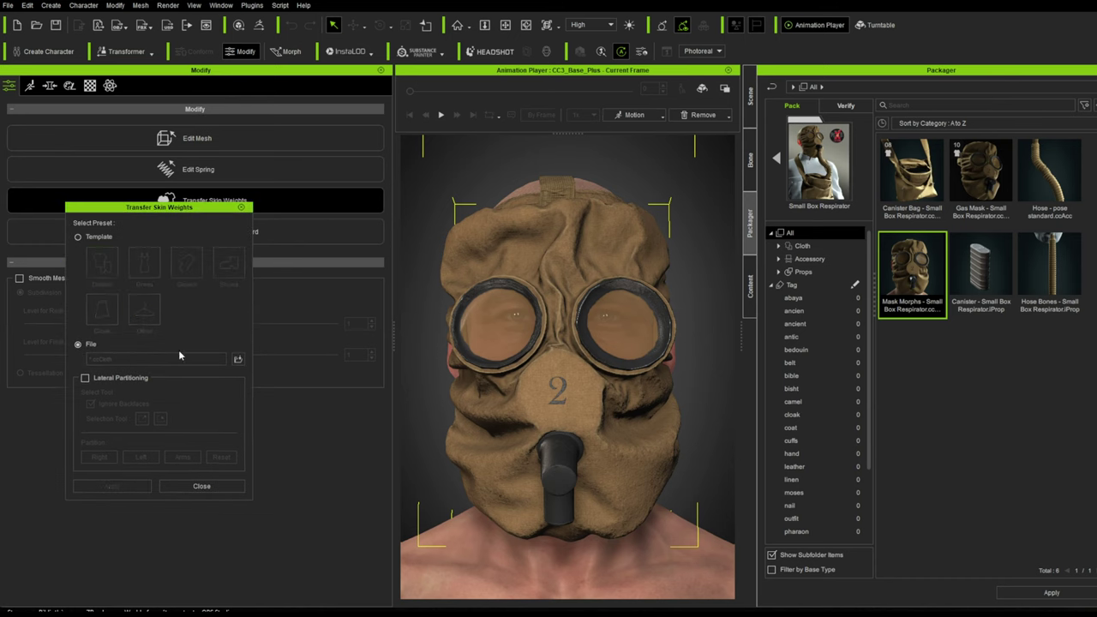
left_click(239, 358)
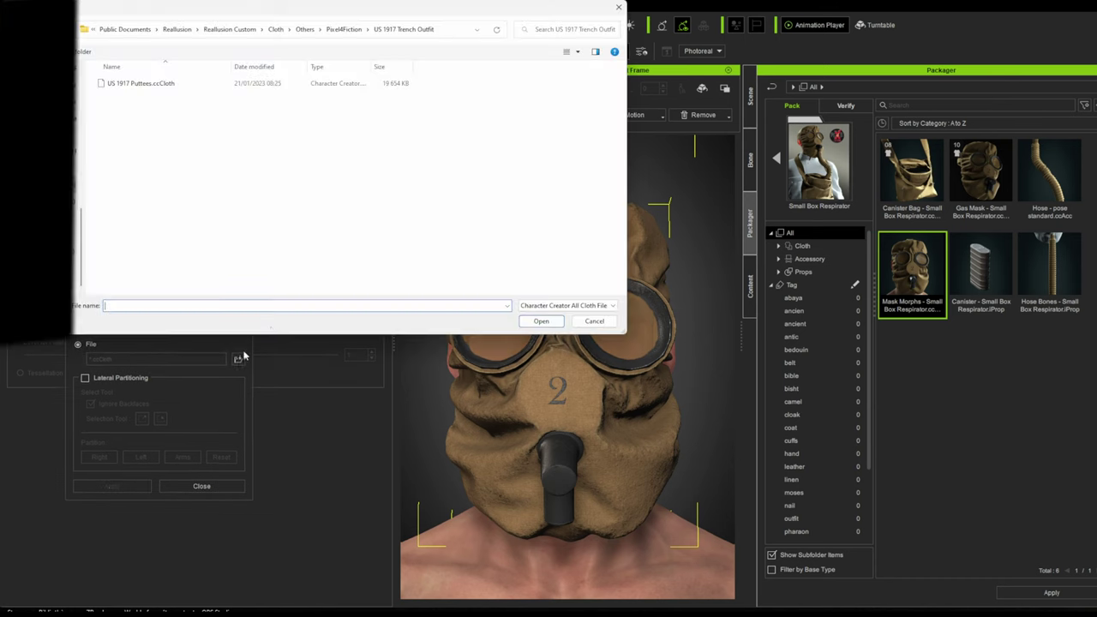
left_click(345, 31)
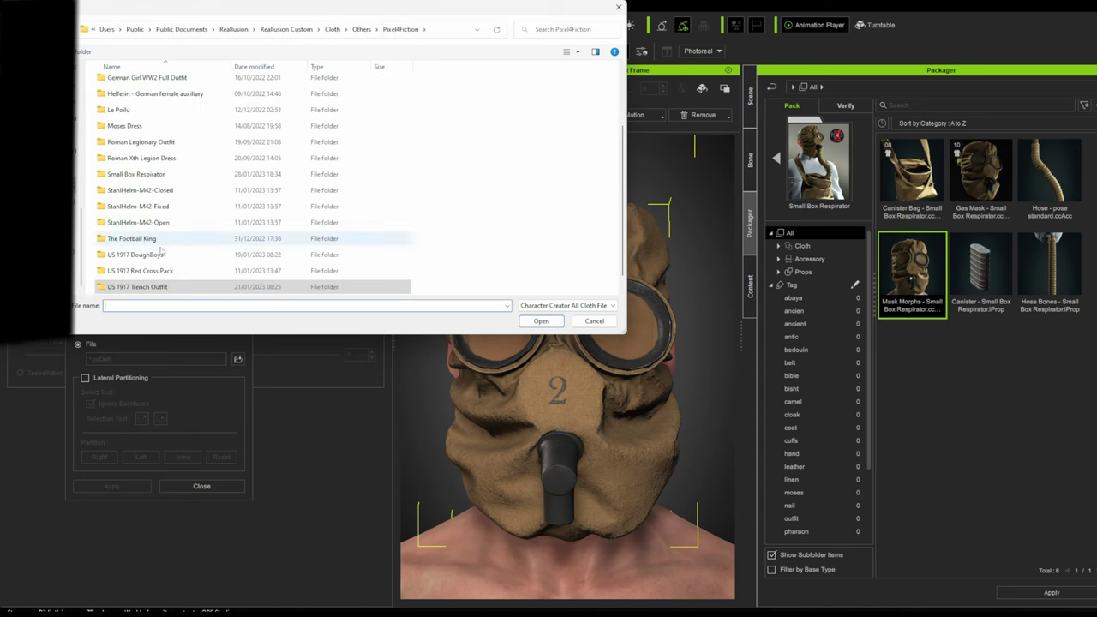
double_click(144, 174)
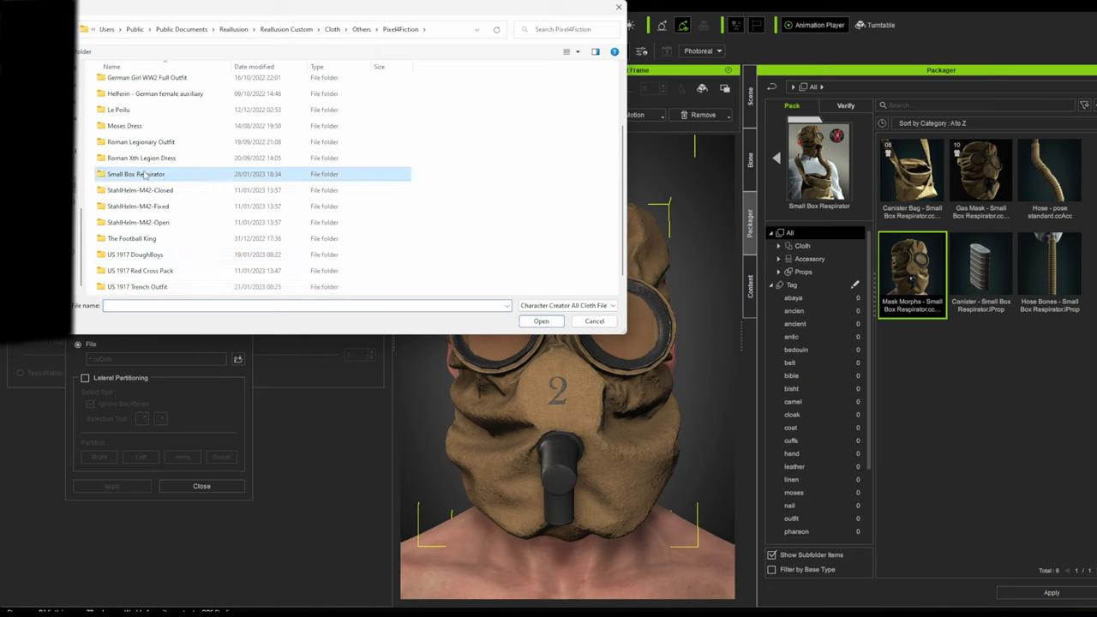
left_click(155, 100)
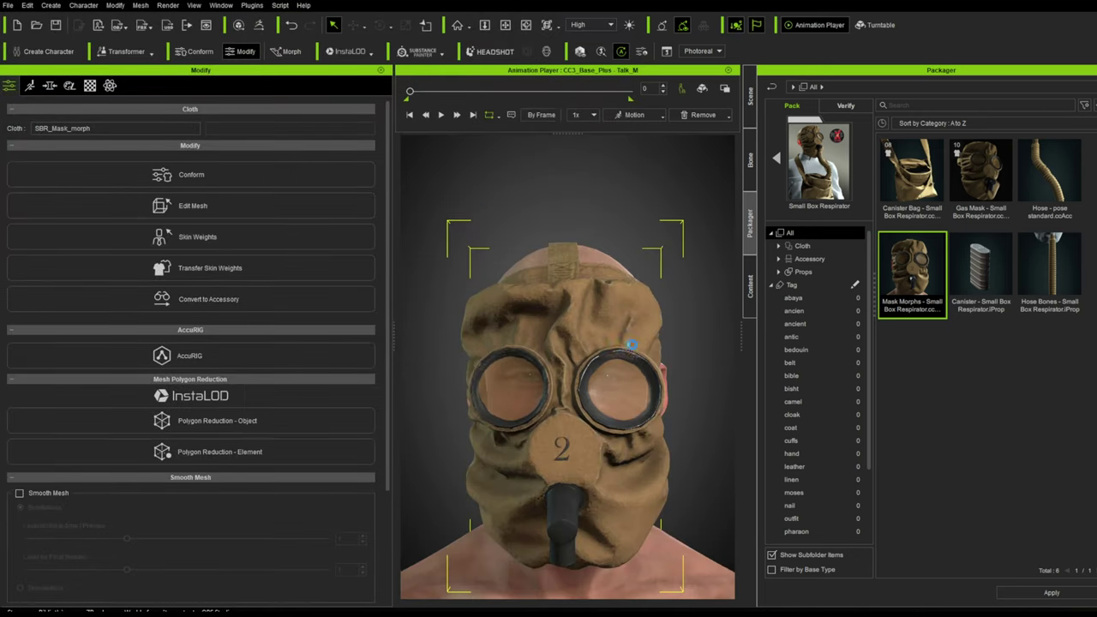
Step: Play the Talk_M motion to check how the mask moves with the character's head
scroll(628, 342, "down", 3)
key("space")
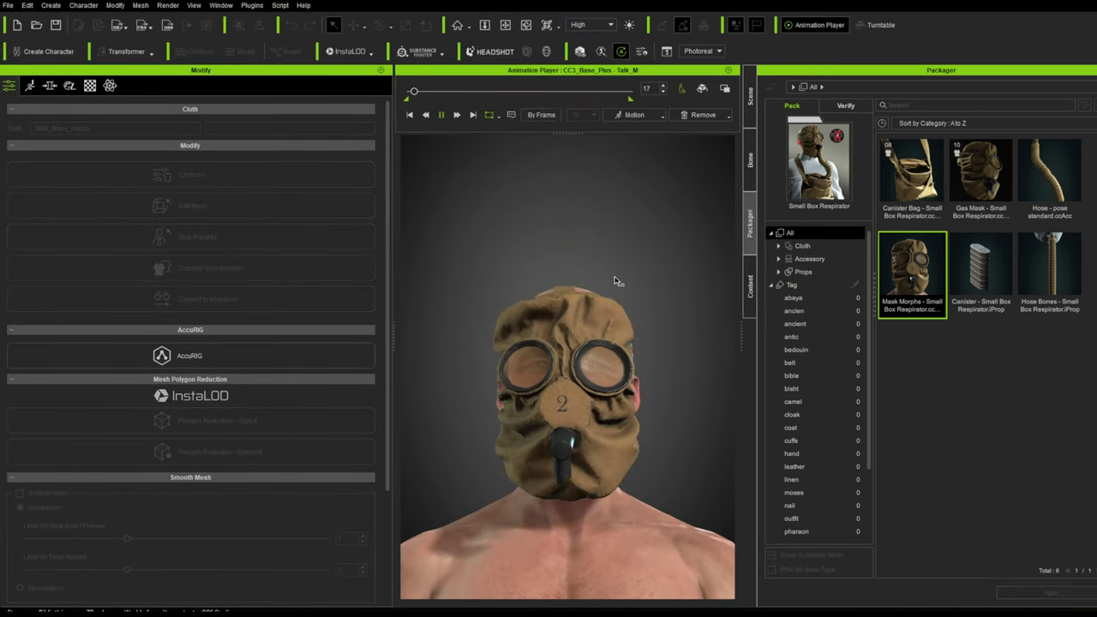